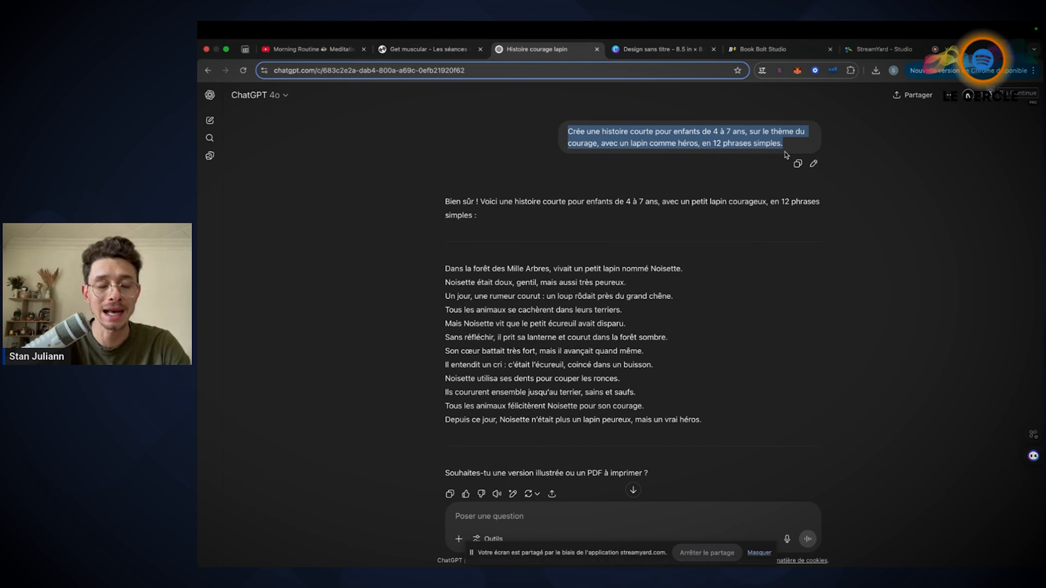
Examine the prompt for a courage story with a rabbit hero and the twelve-sentence story written in reply
{"action": "left_click", "coordinate": [386, 212]}
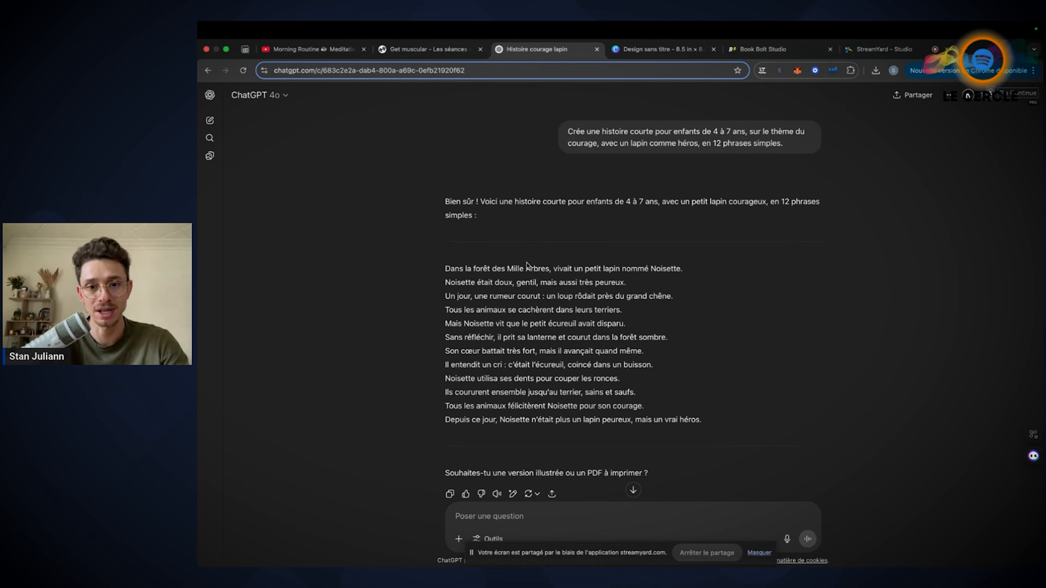
{"action": "left_click_drag", "start_coordinate": [567, 130], "coordinate": [797, 149]}
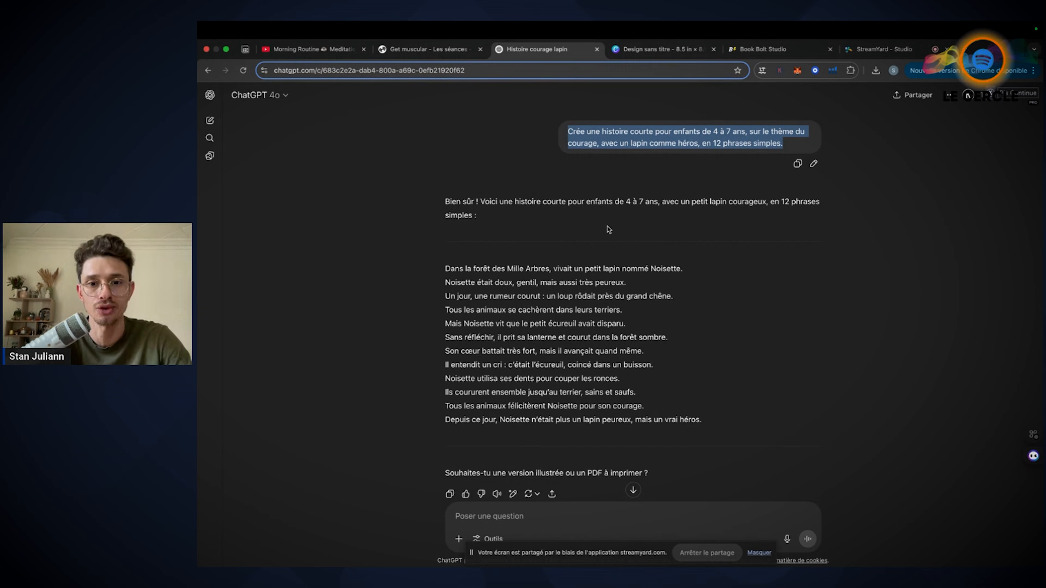
{"action": "scroll", "coordinate": [609, 230], "scroll_direction": "down", "scroll_amount": 2}
{"action": "left_click_drag", "start_coordinate": [445, 220], "coordinate": [723, 374]}
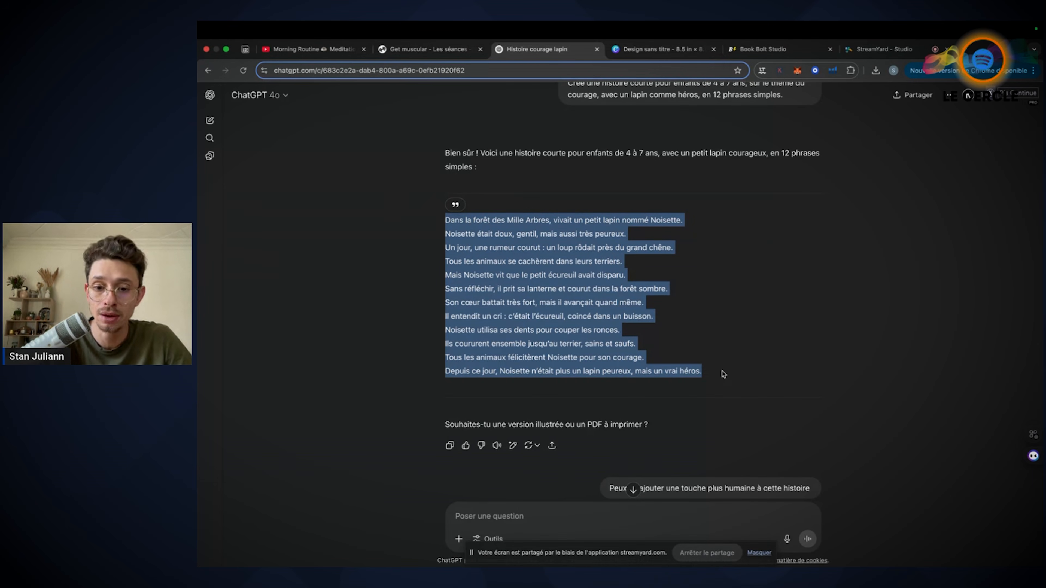
{"action": "scroll", "coordinate": [724, 374], "scroll_direction": "down", "scroll_amount": 2}
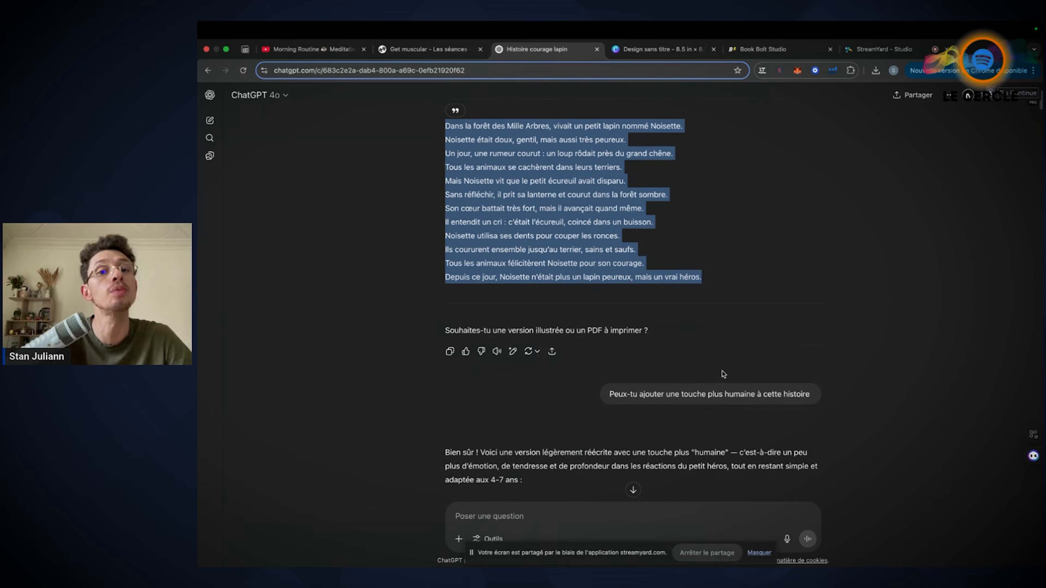
Read the request for a more human touch and compare the rewritten rabbit story with the original prompt and version
{"action": "scroll", "coordinate": [724, 375], "scroll_direction": "down", "scroll_amount": 2}
{"action": "left_click_drag", "start_coordinate": [606, 317], "coordinate": [823, 325]}
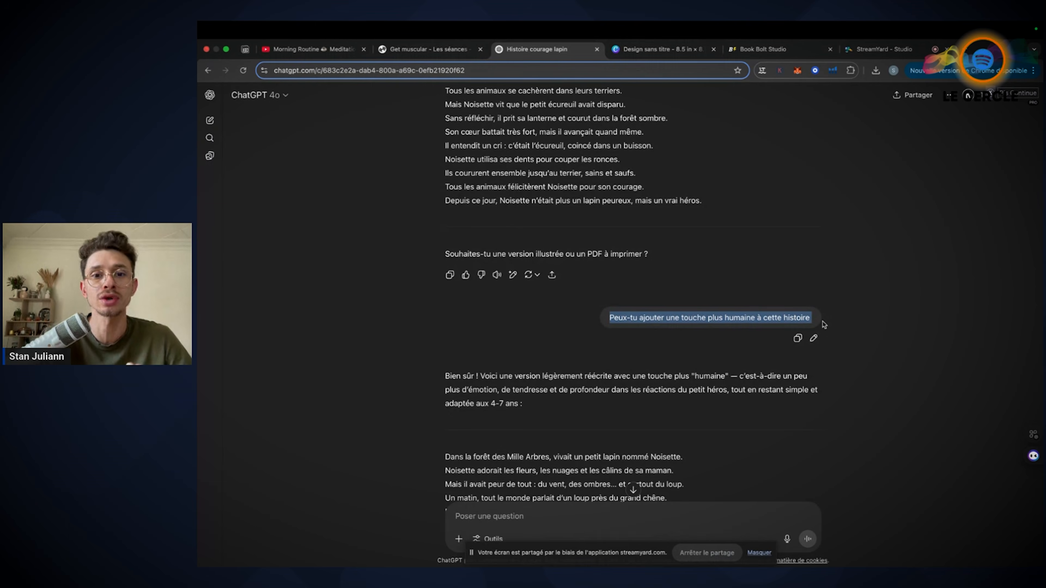
{"action": "scroll", "coordinate": [824, 325], "scroll_direction": "down", "scroll_amount": 3}
{"action": "scroll", "coordinate": [824, 324], "scroll_direction": "down", "scroll_amount": 3}
{"action": "left_click_drag", "start_coordinate": [443, 226], "coordinate": [568, 408]}
{"action": "scroll", "coordinate": [558, 322], "scroll_direction": "up", "scroll_amount": 10}
{"action": "left_click_drag", "start_coordinate": [438, 224], "coordinate": [703, 373]}
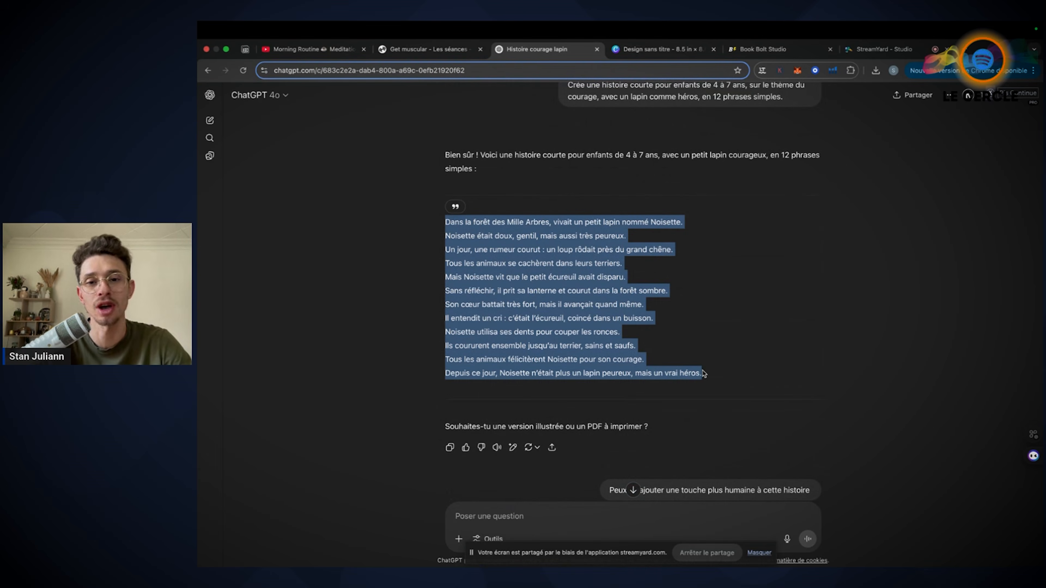
{"action": "scroll", "coordinate": [705, 374], "scroll_direction": "up", "scroll_amount": 1}
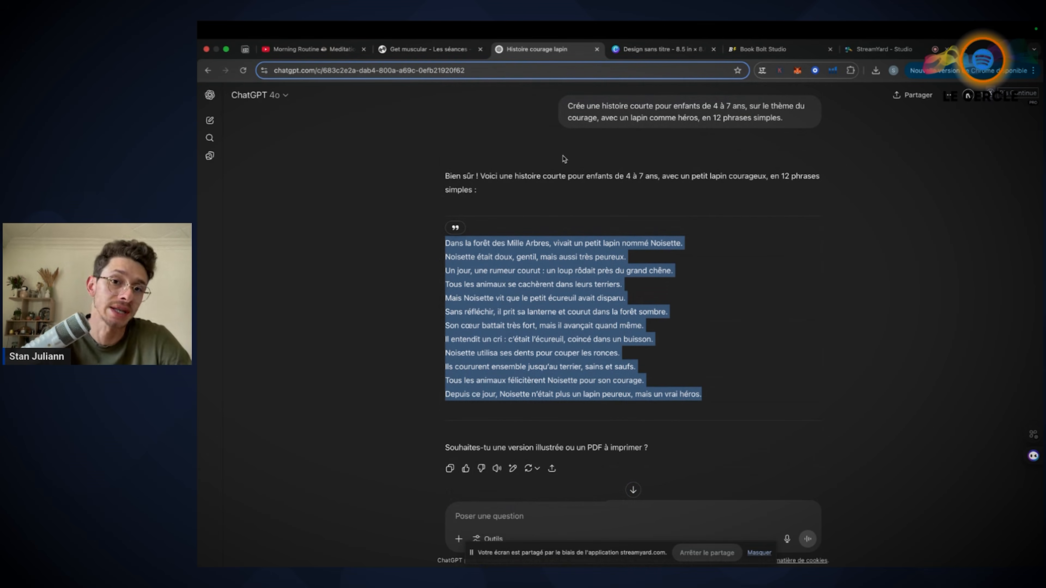
{"action": "left_click_drag", "start_coordinate": [568, 102], "coordinate": [799, 125]}
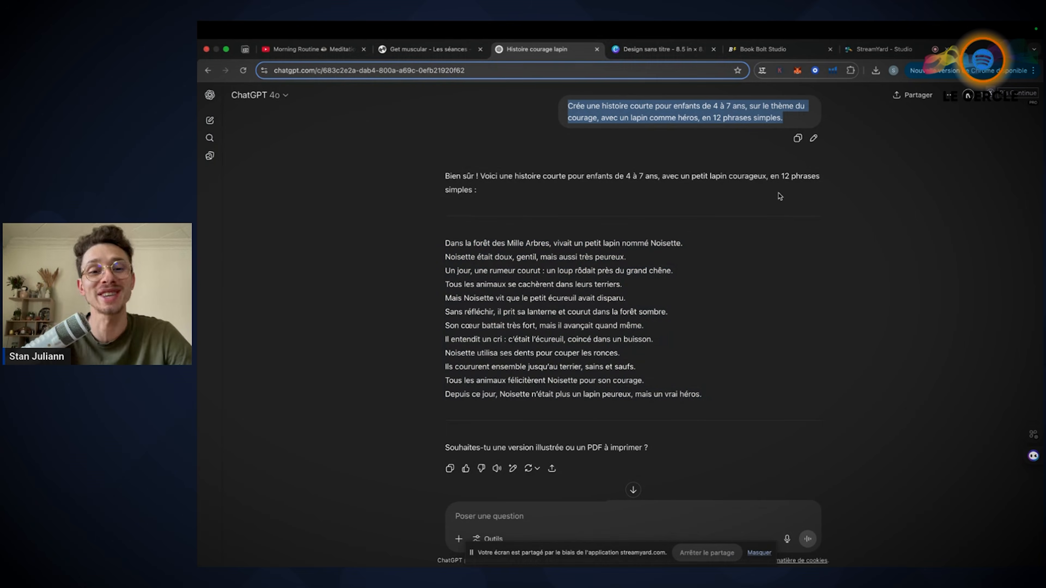
{"action": "scroll", "coordinate": [763, 237], "scroll_direction": "down", "scroll_amount": 12}
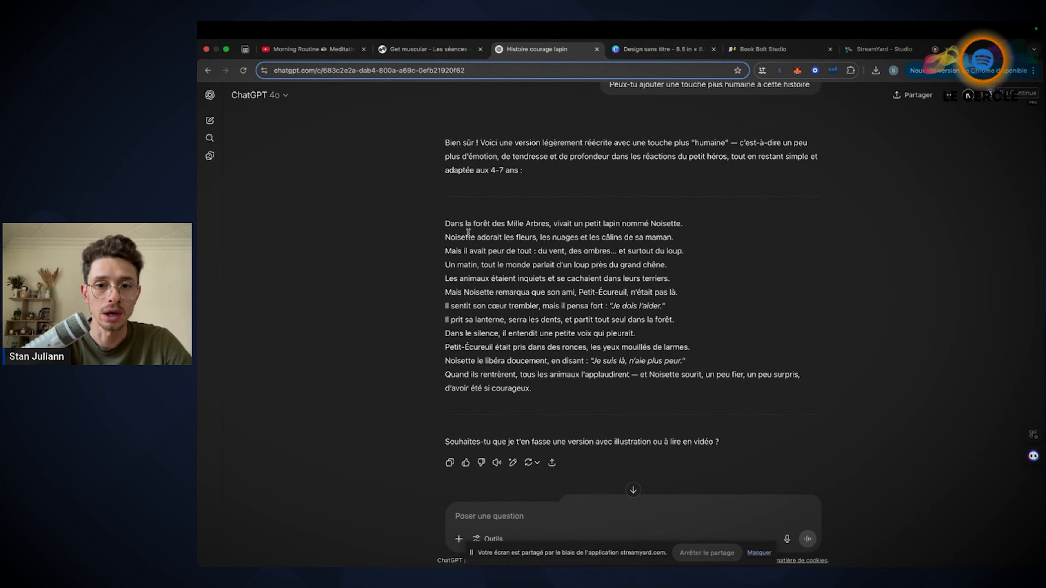
{"action": "left_click_drag", "start_coordinate": [443, 238], "coordinate": [683, 243]}
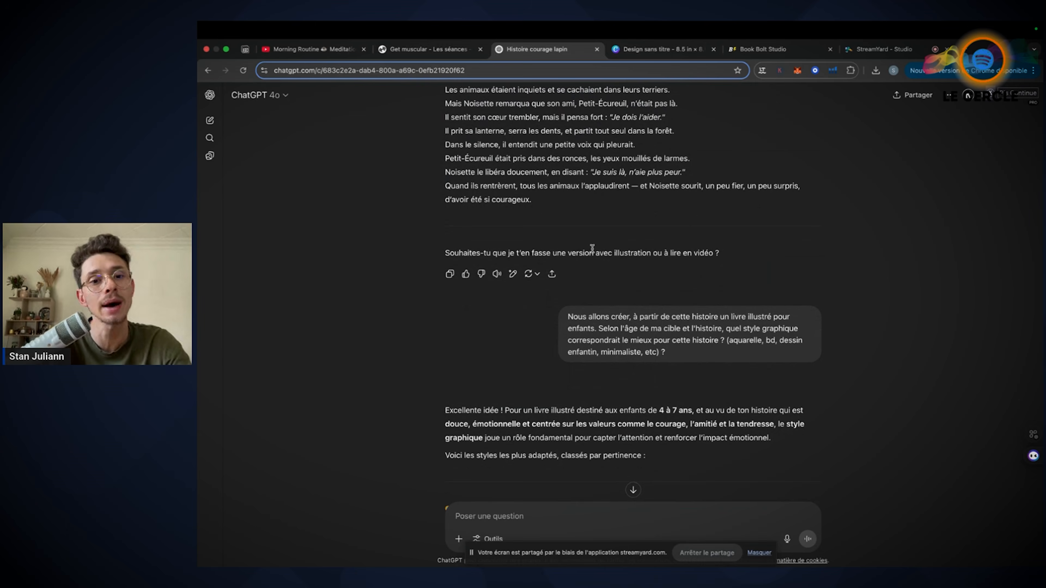
Read the prompt asking which graphic style suits the illustrated children's book, including the watercolour and minimalist examples
{"action": "scroll", "coordinate": [591, 248], "scroll_direction": "down", "scroll_amount": 3}
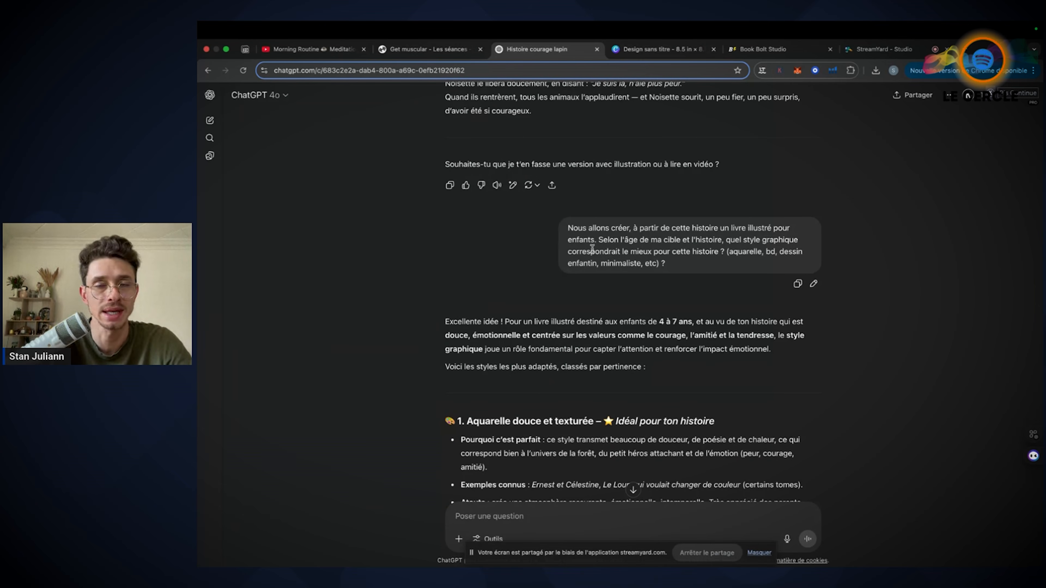
{"action": "left_click_drag", "start_coordinate": [732, 251], "coordinate": [752, 254]}
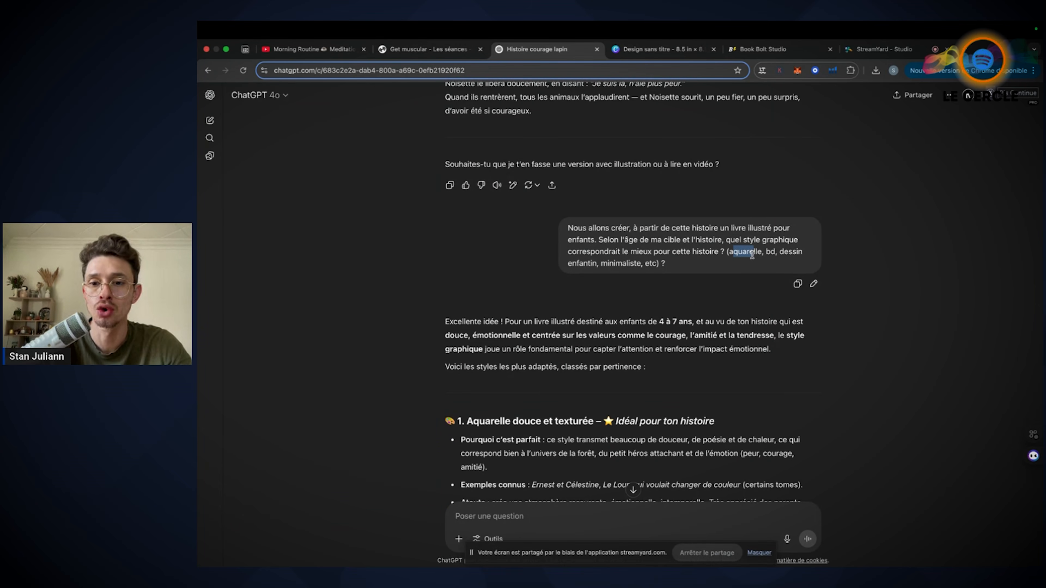
{"action": "left_click_drag", "start_coordinate": [599, 262], "coordinate": [645, 263]}
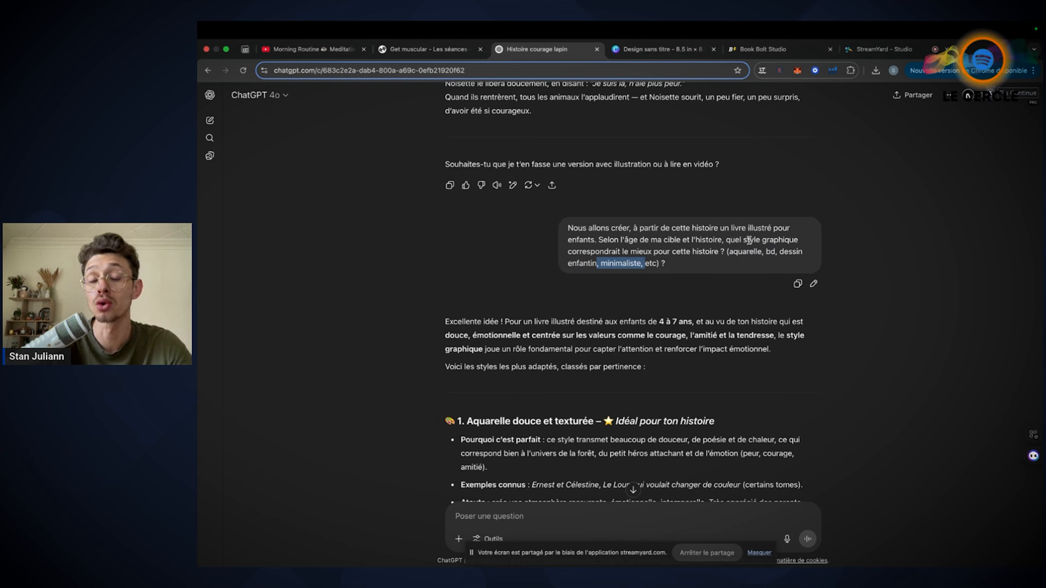
{"action": "left_click", "coordinate": [875, 265]}
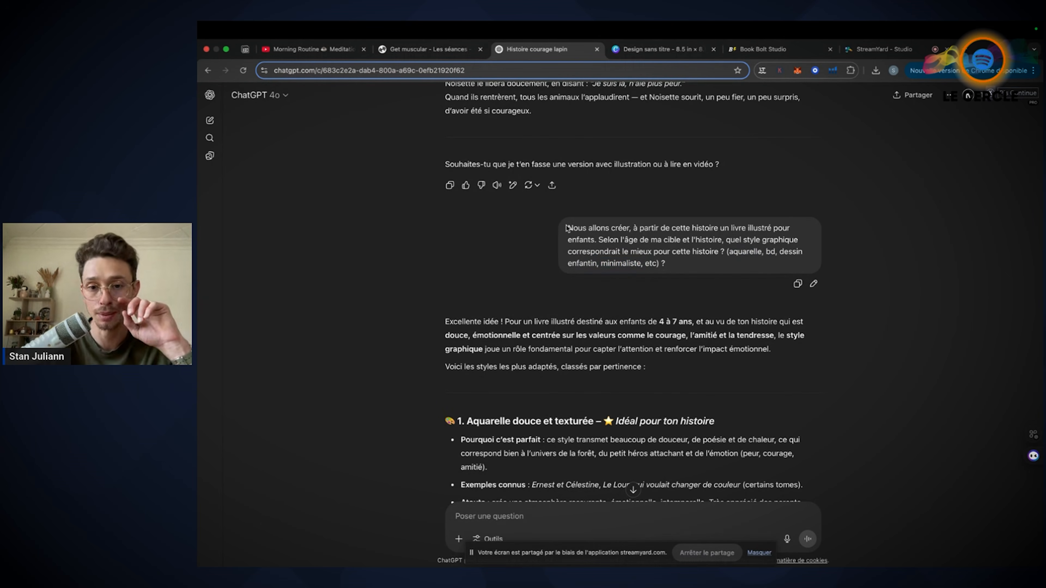
{"action": "left_click_drag", "start_coordinate": [568, 227], "coordinate": [686, 268]}
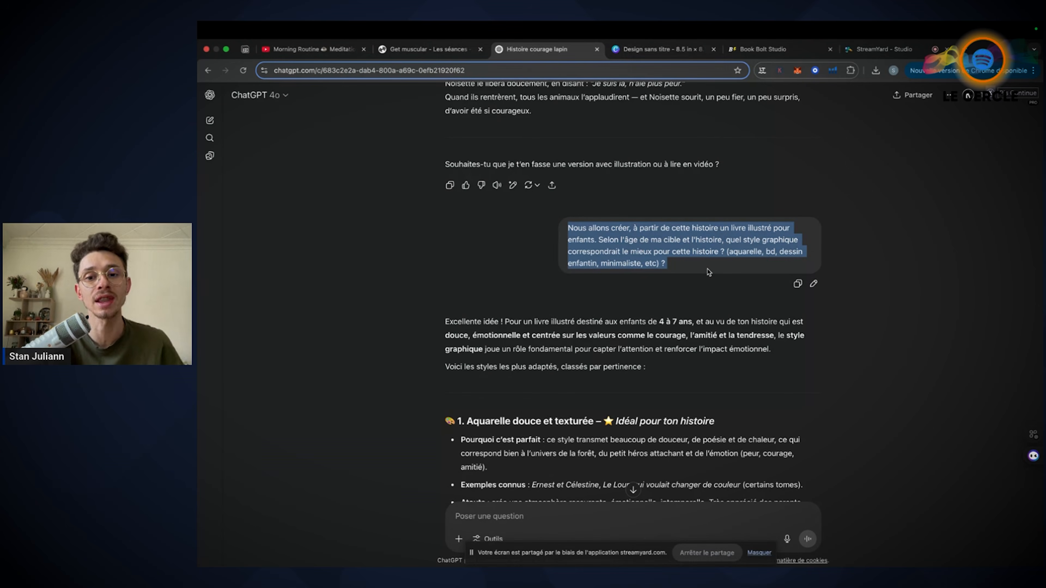
Review the ranked illustration styles and final recommendation, examining the reasons given for "Aquarelle douce et texturée"
{"action": "scroll", "coordinate": [707, 269], "scroll_direction": "down", "scroll_amount": 10}
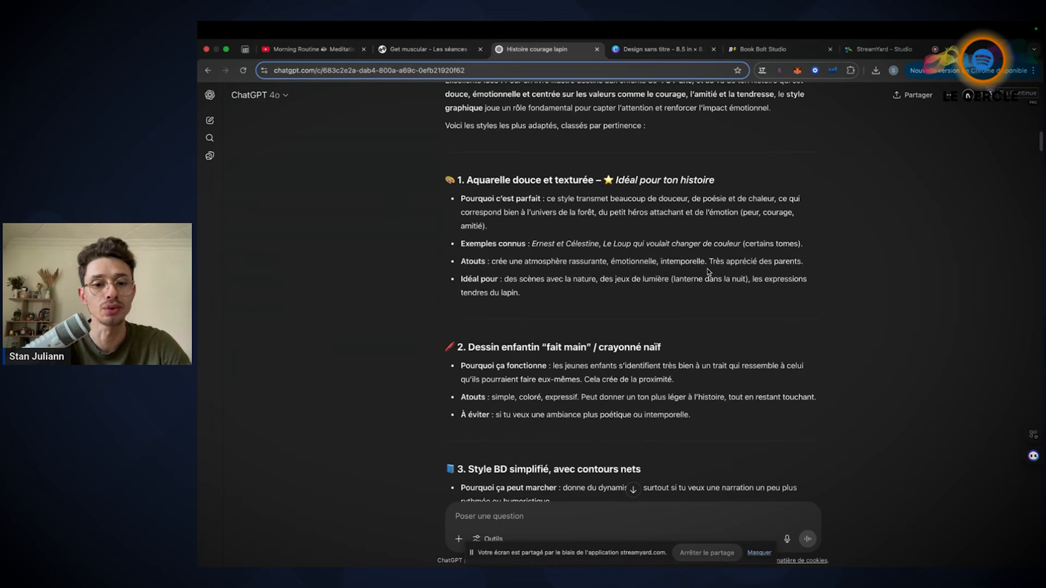
{"action": "scroll", "coordinate": [707, 269], "scroll_direction": "down", "scroll_amount": 15}
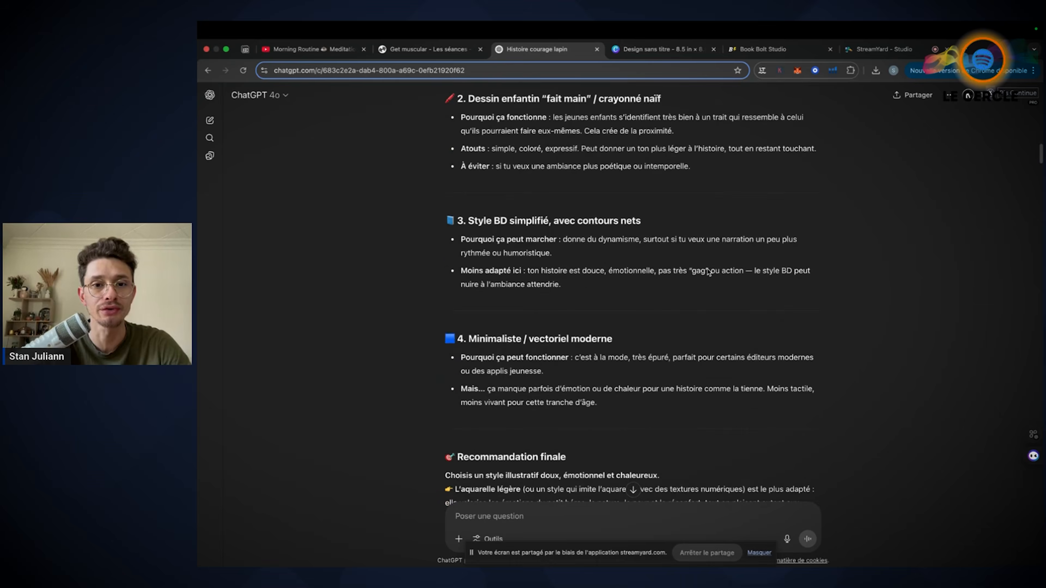
{"action": "scroll", "coordinate": [708, 272], "scroll_direction": "up", "scroll_amount": 2}
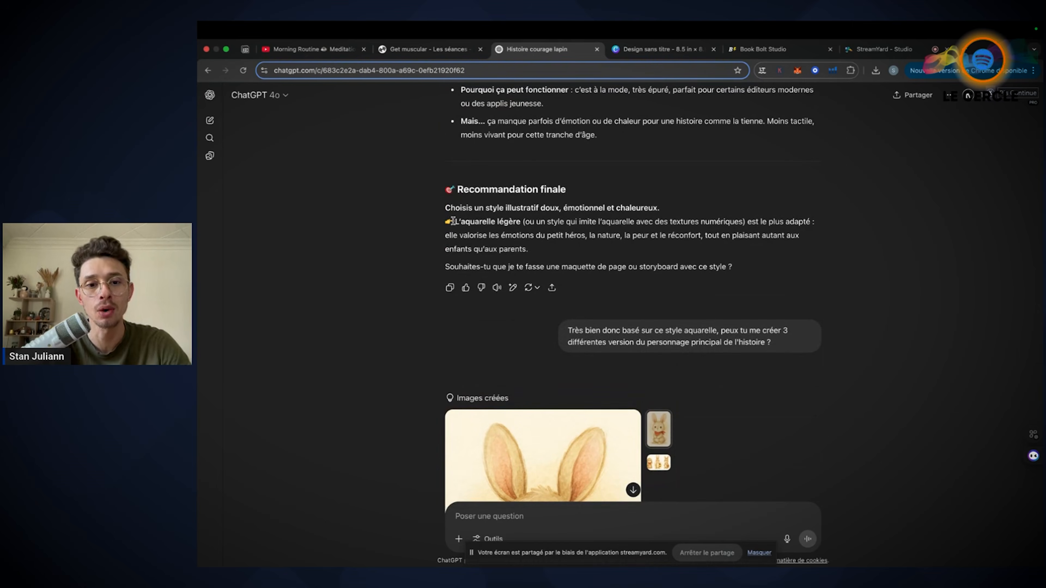
{"action": "scroll", "coordinate": [513, 221], "scroll_direction": "up", "scroll_amount": 20}
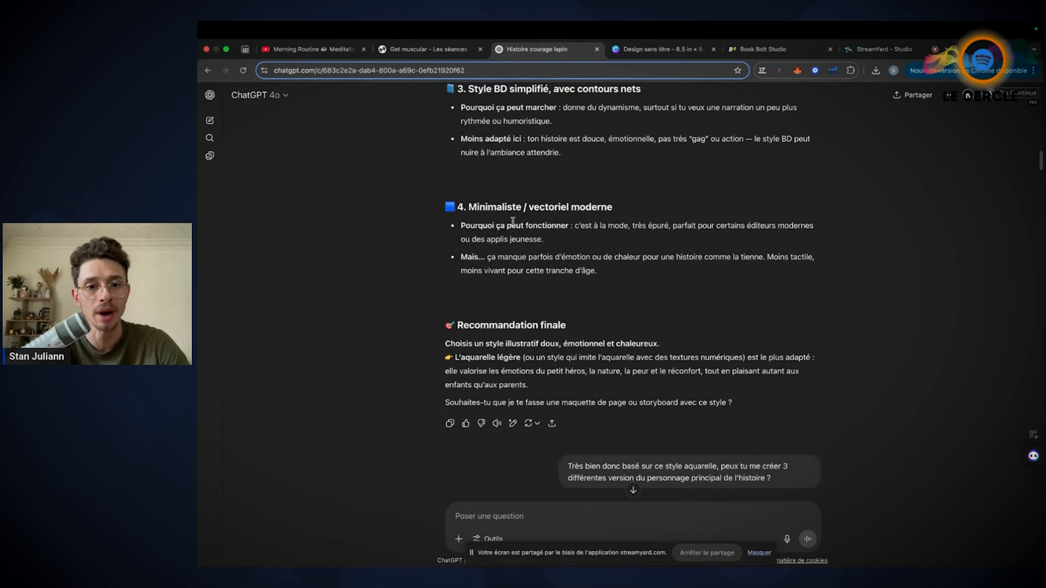
{"action": "scroll", "coordinate": [514, 224], "scroll_direction": "up", "scroll_amount": 3}
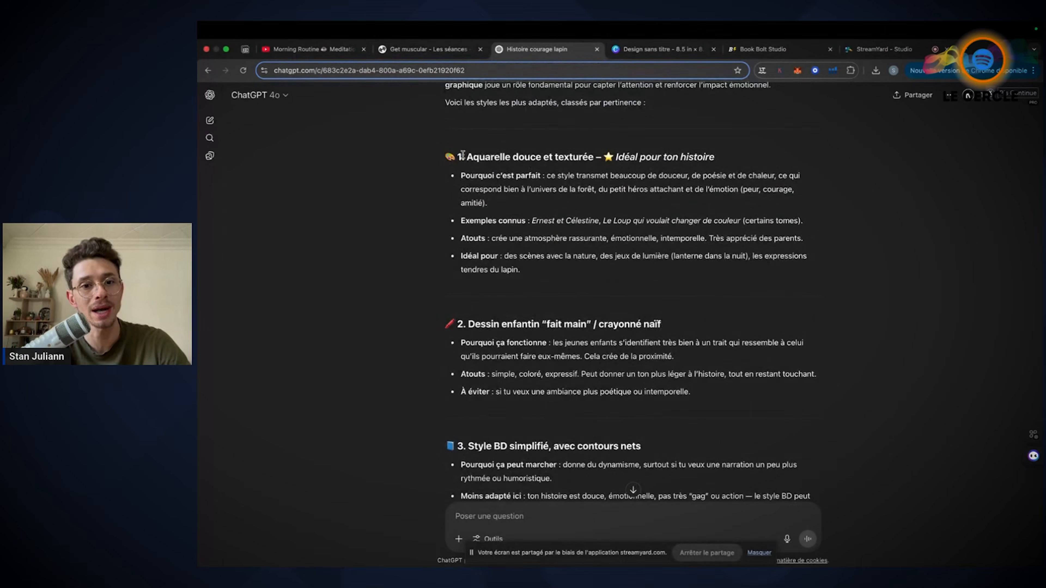
{"action": "left_click_drag", "start_coordinate": [460, 155], "coordinate": [665, 272]}
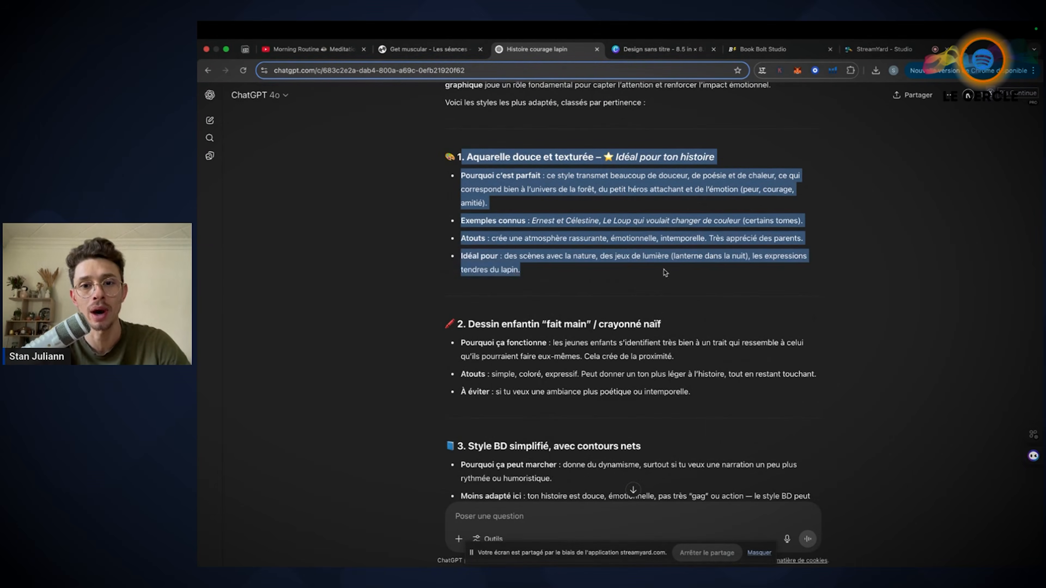
{"action": "left_click", "coordinate": [860, 180]}
{"action": "left_click_drag", "start_coordinate": [649, 176], "coordinate": [584, 187]}
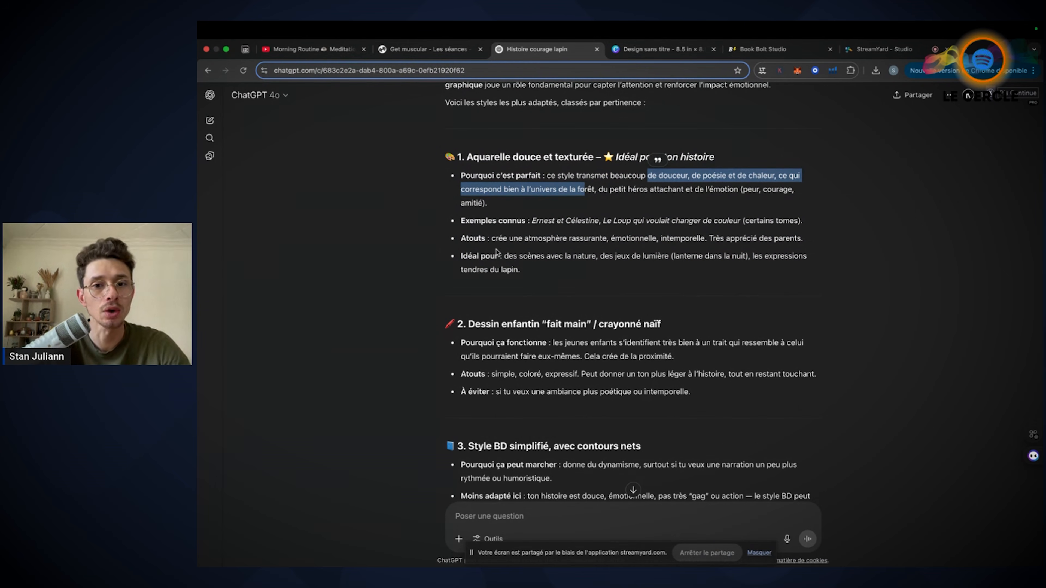
{"action": "left_click", "coordinate": [599, 222]}
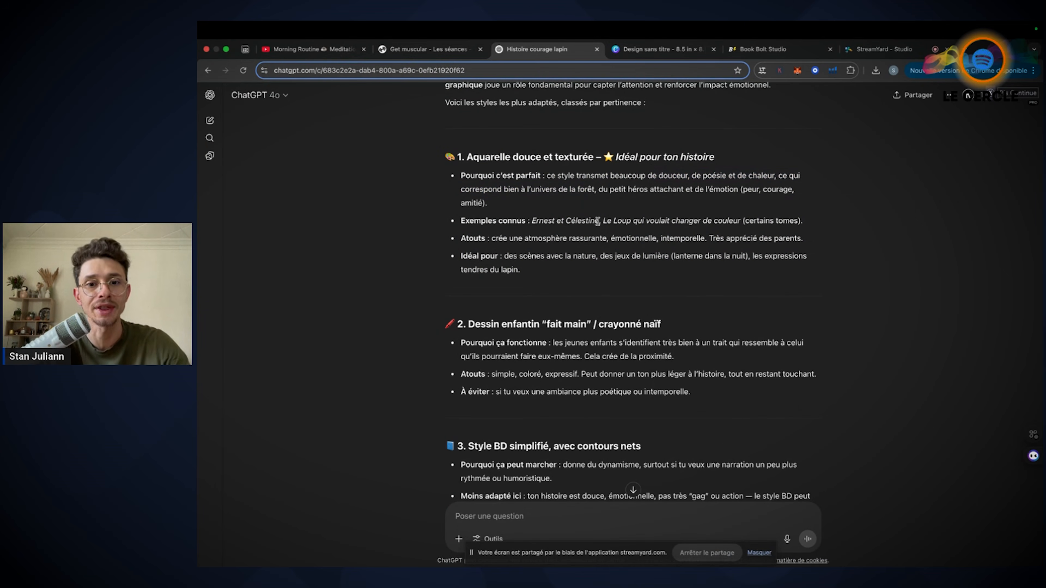
Copy the example title "Ernest et Célestine", search Google for it in a new tab and open a larger image preview
{"action": "left_click_drag", "start_coordinate": [599, 221], "coordinate": [532, 221]}
{"action": "key", "text": "super+c"}
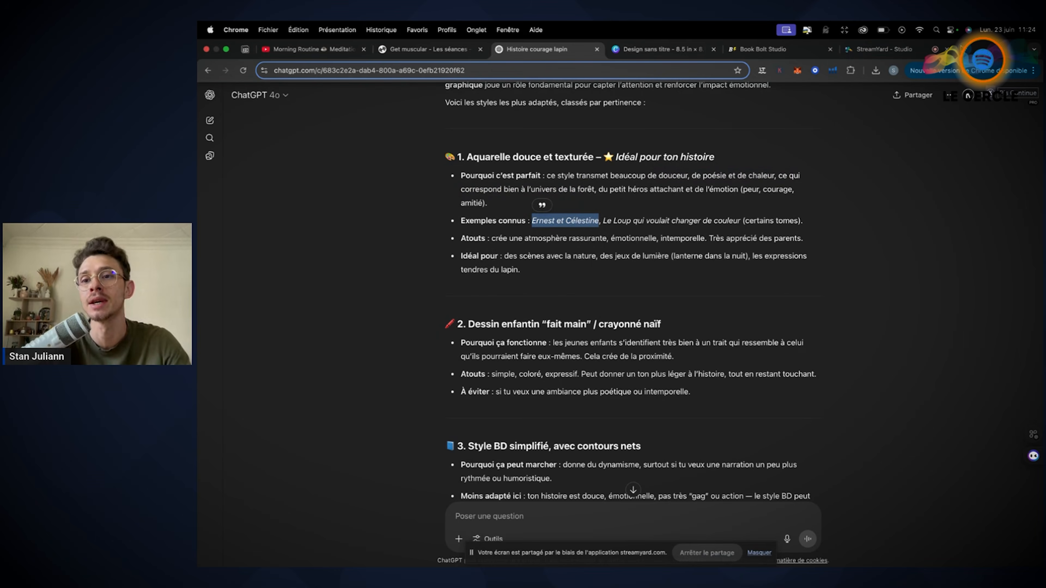
{"action": "left_click", "coordinate": [961, 48]}
{"action": "key", "text": "super+v"}
{"action": "key", "text": "Return"}
{"action": "left_click", "coordinate": [534, 256]}
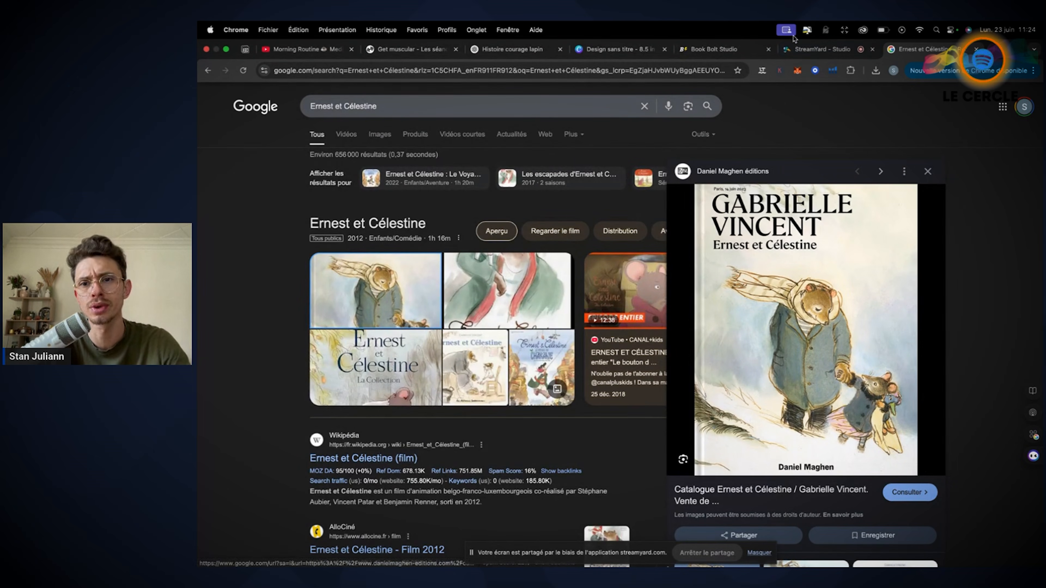
Return to the ChatGPT story conversation and reread the strengths of the watercolour style and the surrounding answer
{"action": "left_click", "coordinate": [513, 49]}
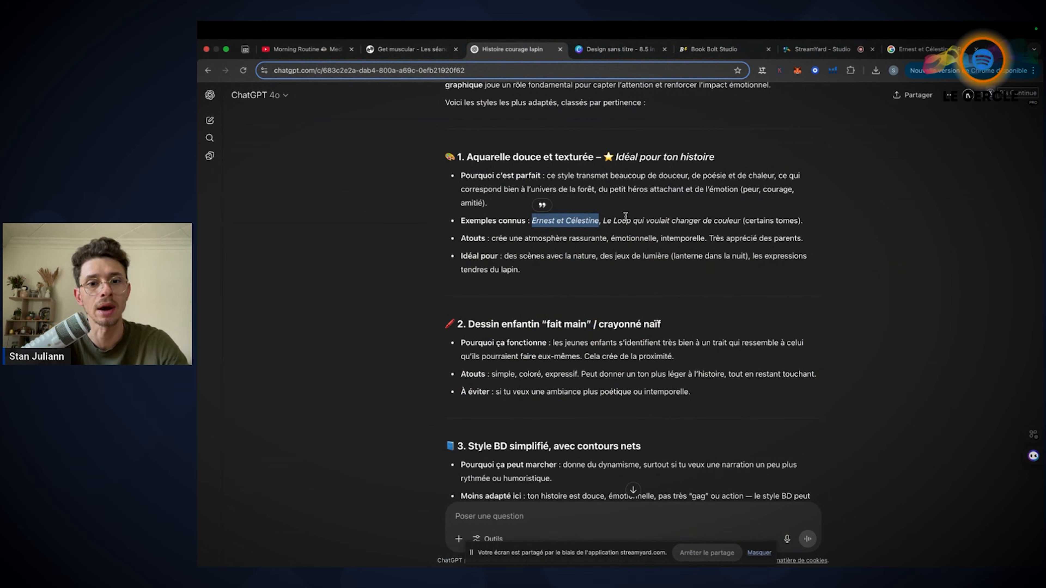
{"action": "left_click_drag", "start_coordinate": [524, 238], "coordinate": [609, 238]}
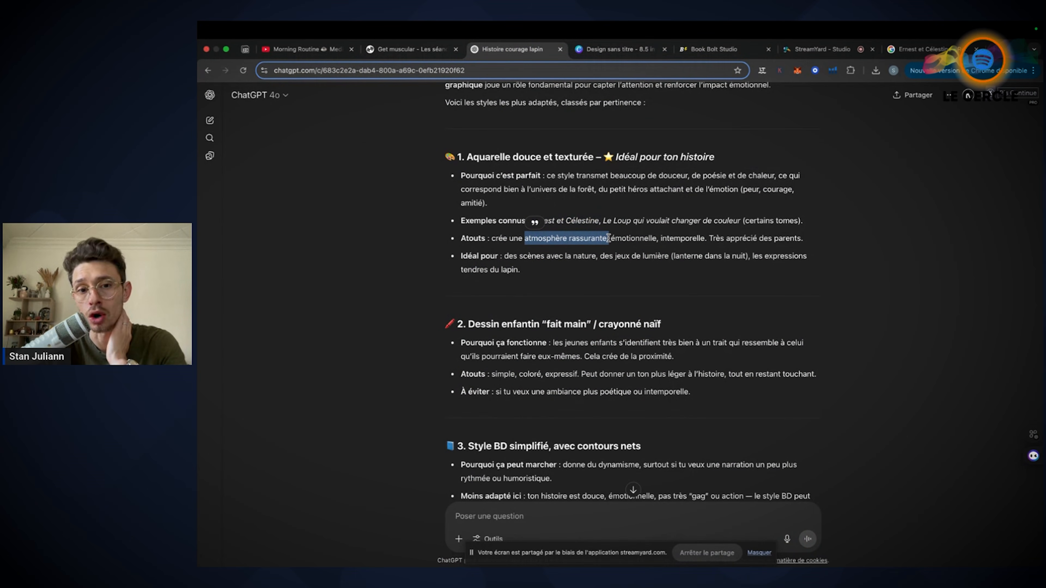
{"action": "scroll", "coordinate": [609, 239], "scroll_direction": "up", "scroll_amount": 10}
{"action": "scroll", "coordinate": [609, 238], "scroll_direction": "up", "scroll_amount": 10}
{"action": "left_click_drag", "start_coordinate": [712, 130], "coordinate": [731, 131]}
{"action": "scroll", "coordinate": [630, 293], "scroll_direction": "down", "scroll_amount": 15}
{"action": "scroll", "coordinate": [633, 300], "scroll_direction": "down", "scroll_amount": 20}
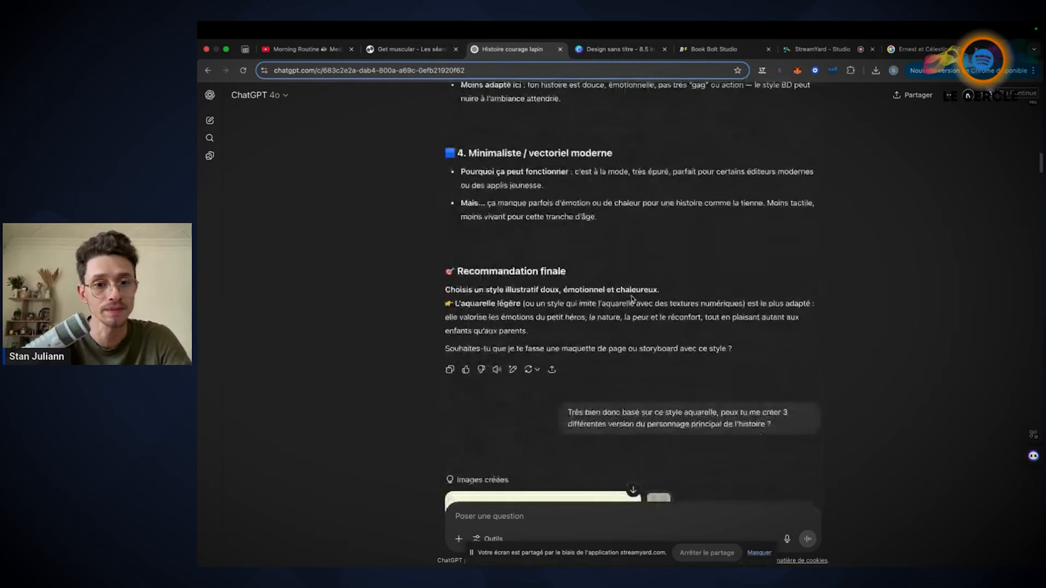
Examine the "Style BD simplifié" option, the final recommendation and the watercolour rabbit images created for the main character
{"action": "scroll", "coordinate": [631, 298], "scroll_direction": "up", "scroll_amount": 3}
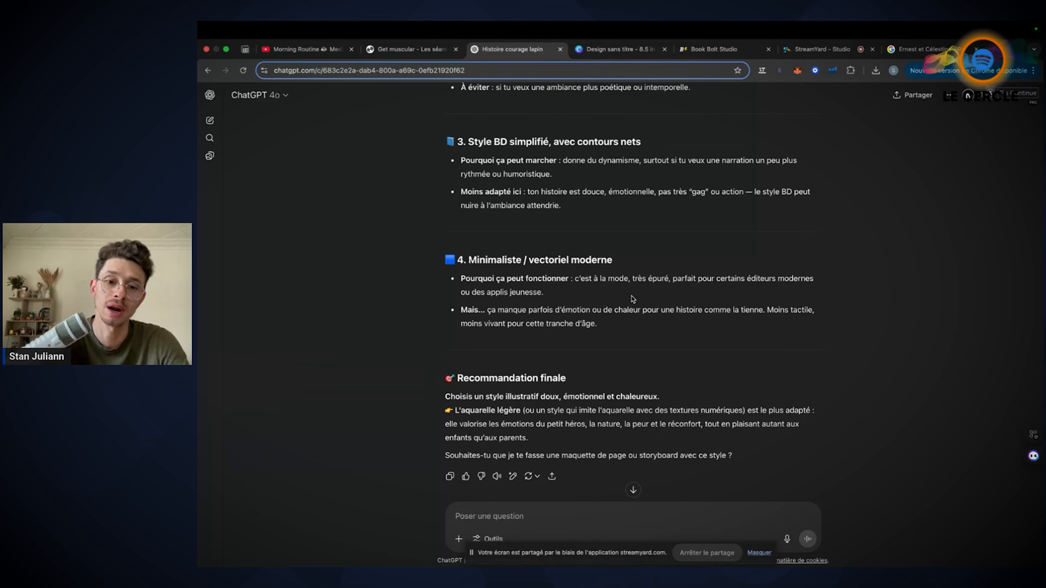
{"action": "scroll", "coordinate": [633, 298], "scroll_direction": "up", "scroll_amount": 3}
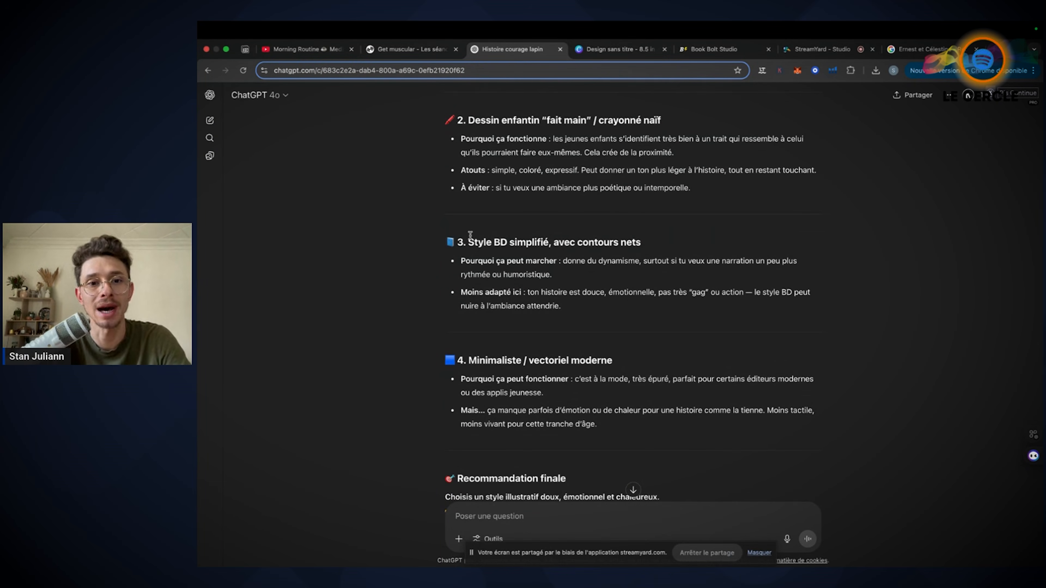
{"action": "left_click_drag", "start_coordinate": [469, 246], "coordinate": [642, 246]}
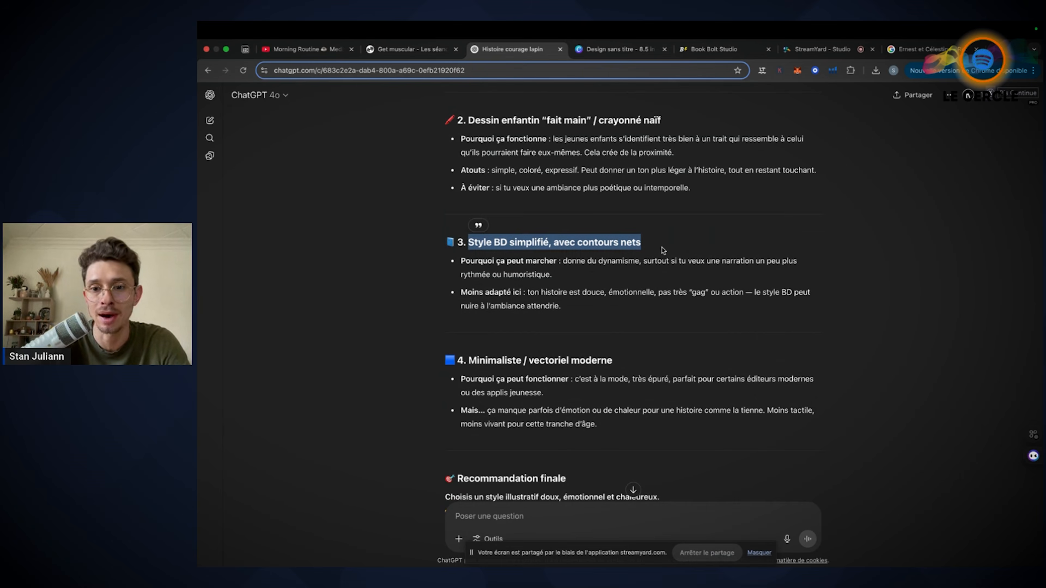
{"action": "scroll", "coordinate": [663, 250], "scroll_direction": "down", "scroll_amount": 3}
{"action": "scroll", "coordinate": [663, 250], "scroll_direction": "down", "scroll_amount": 5}
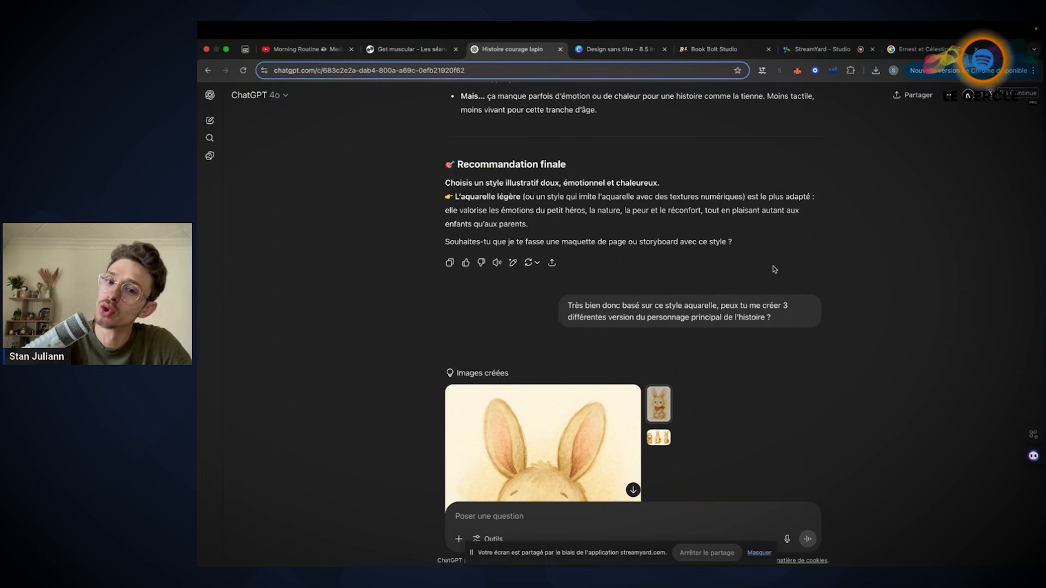
{"action": "scroll", "coordinate": [774, 269], "scroll_direction": "up", "scroll_amount": 4}
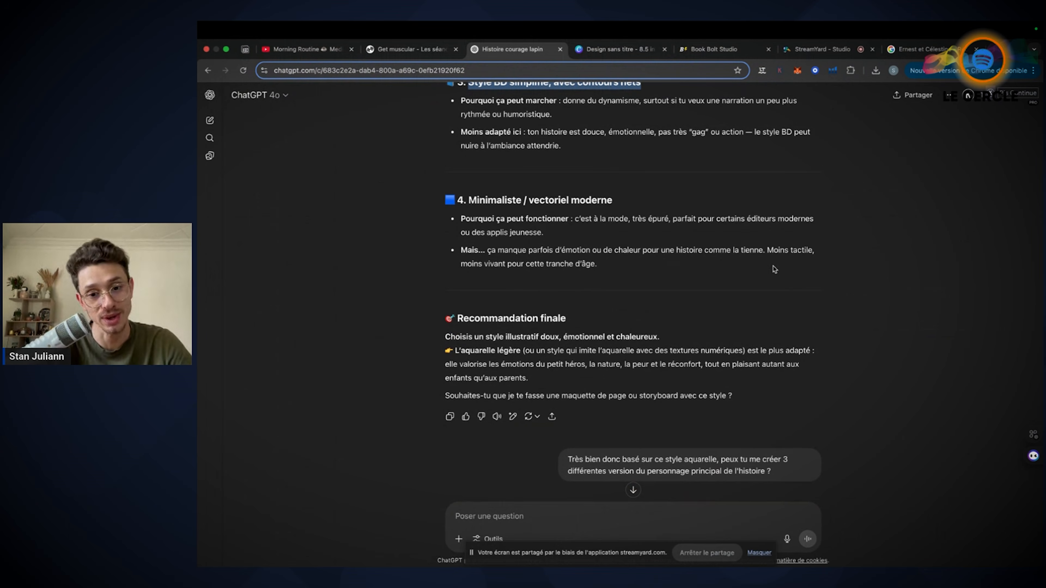
{"action": "scroll", "coordinate": [774, 270], "scroll_direction": "down", "scroll_amount": 4}
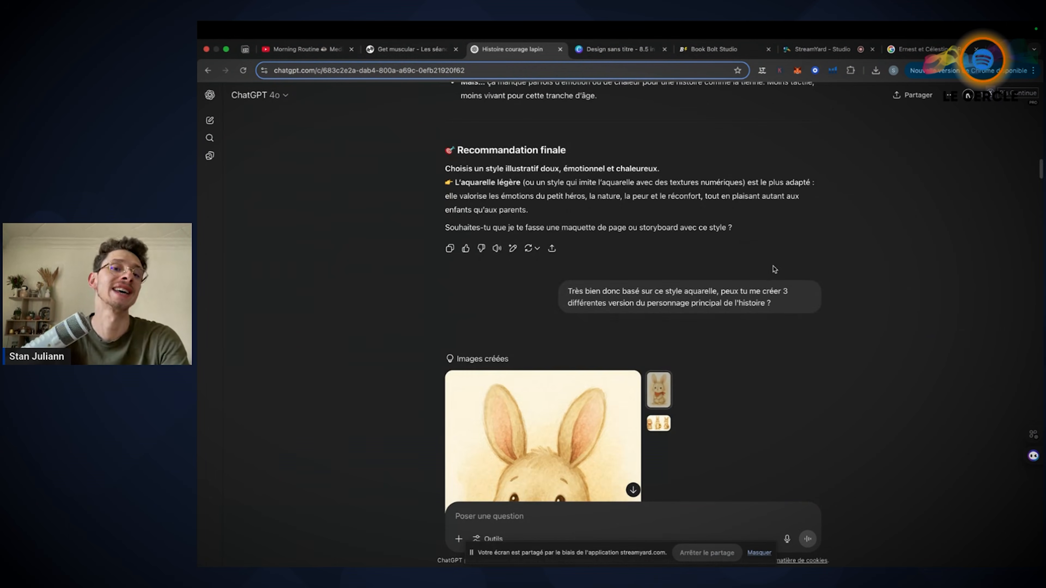
{"action": "scroll", "coordinate": [775, 269], "scroll_direction": "down", "scroll_amount": 5}
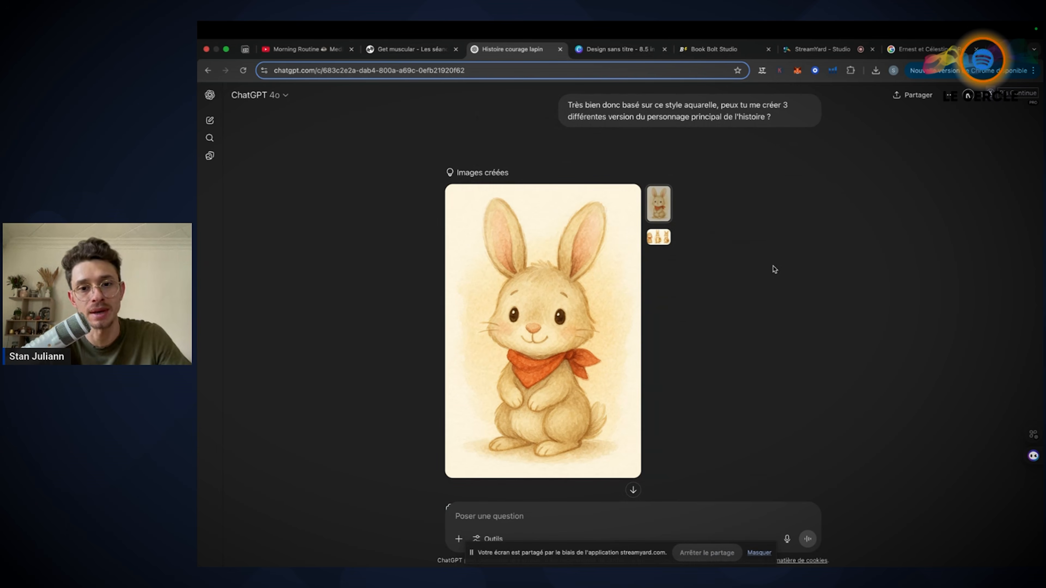
Compare the single scarf-wearing rabbit with the three-rabbit image, enlarging the trio to inspect each character version
{"action": "left_click", "coordinate": [659, 238]}
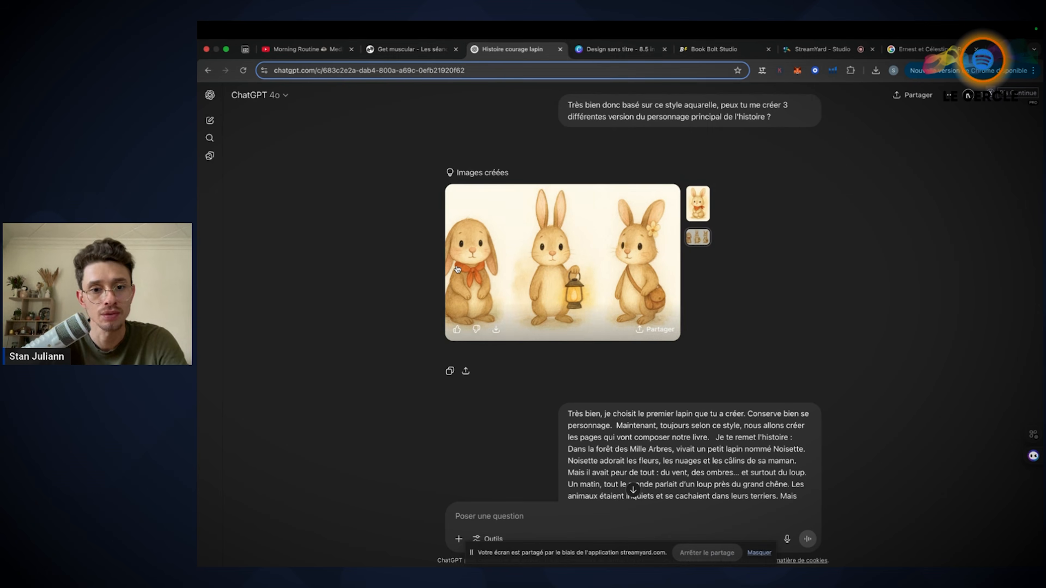
{"action": "left_click", "coordinate": [557, 257]}
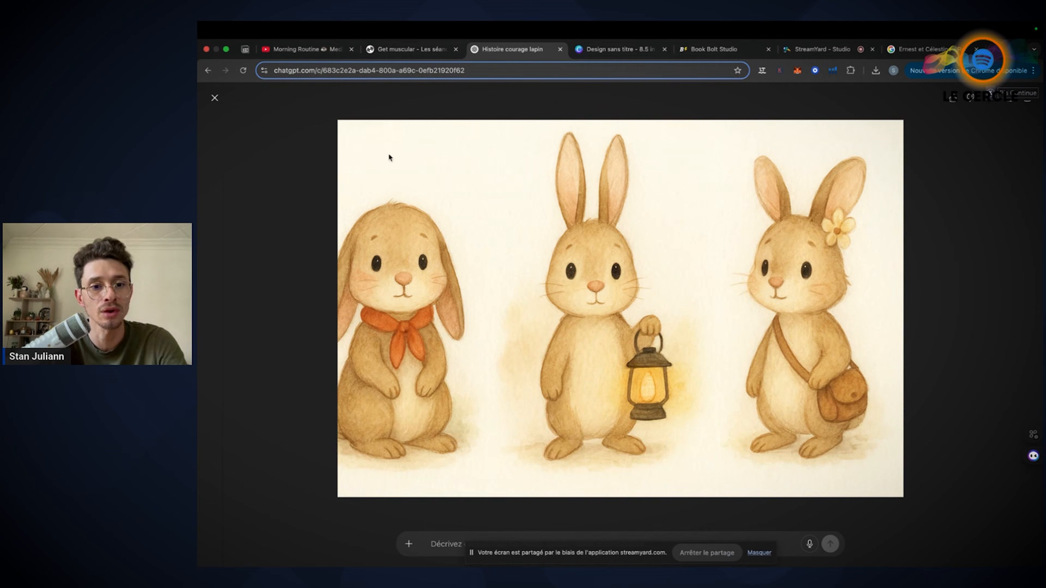
{"action": "left_click", "coordinate": [215, 98]}
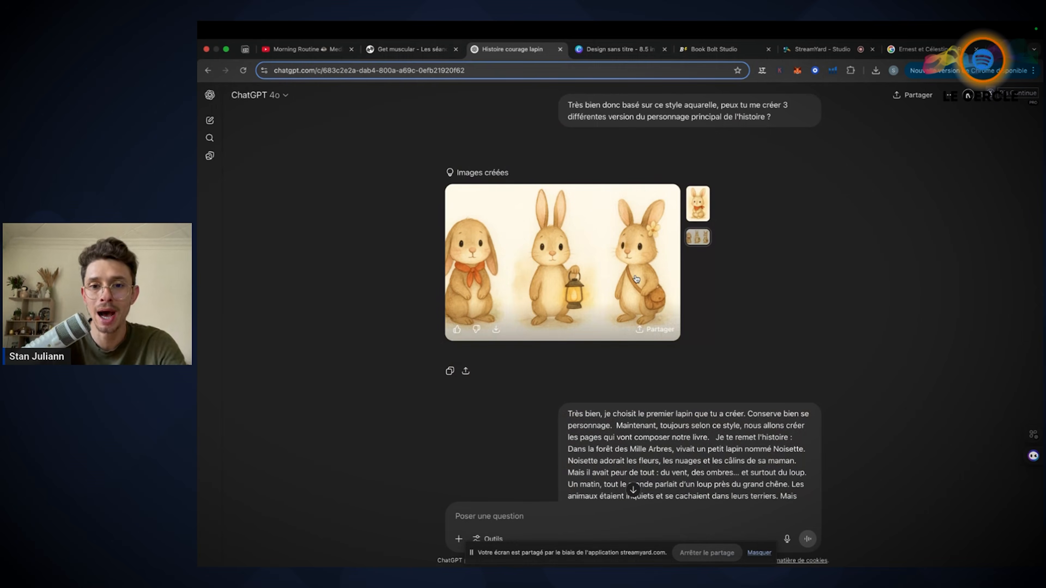
{"action": "left_click", "coordinate": [697, 203]}
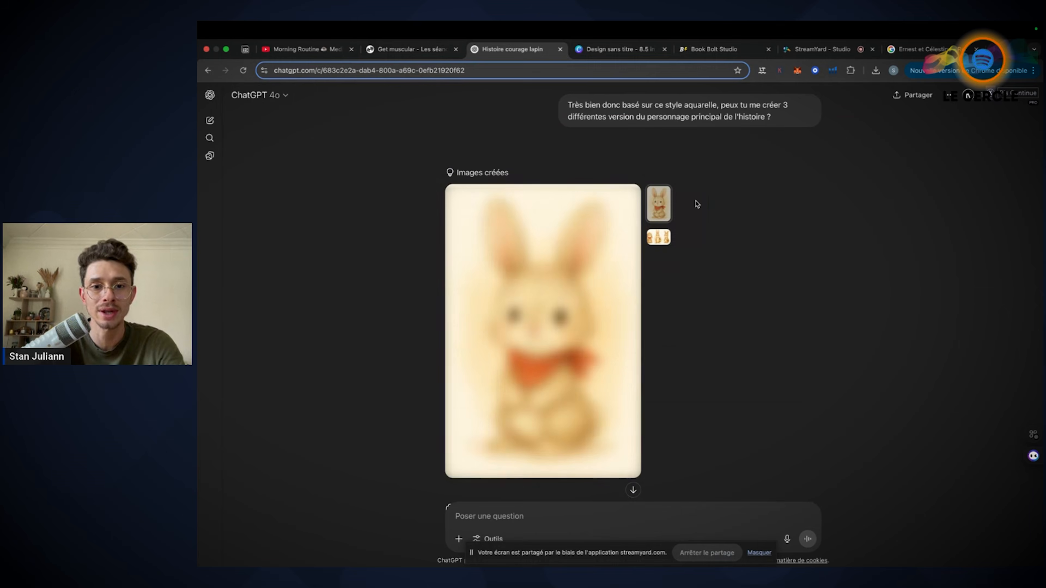
{"action": "left_click", "coordinate": [658, 237]}
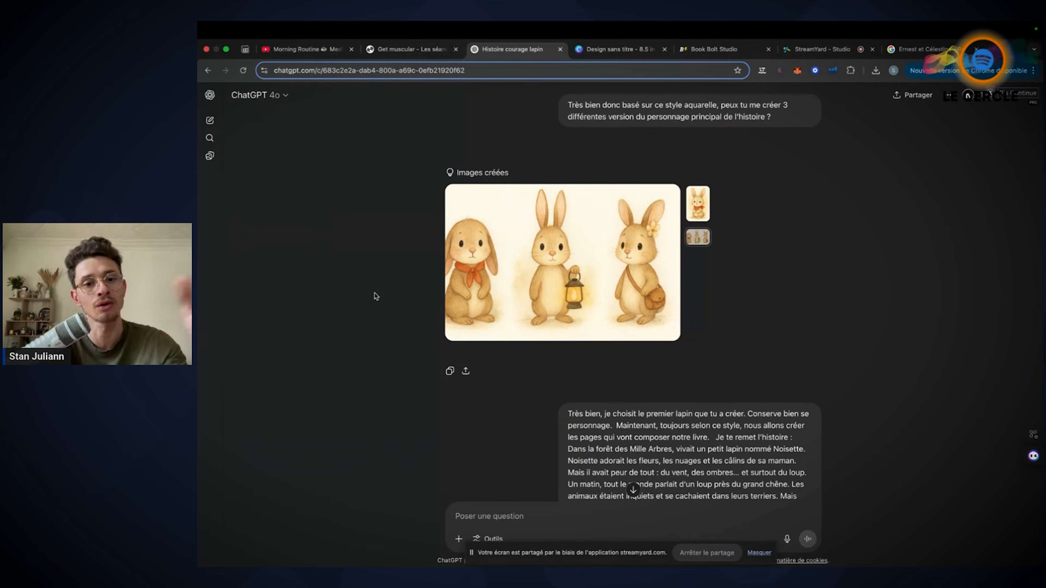
{"action": "left_click", "coordinate": [545, 267]}
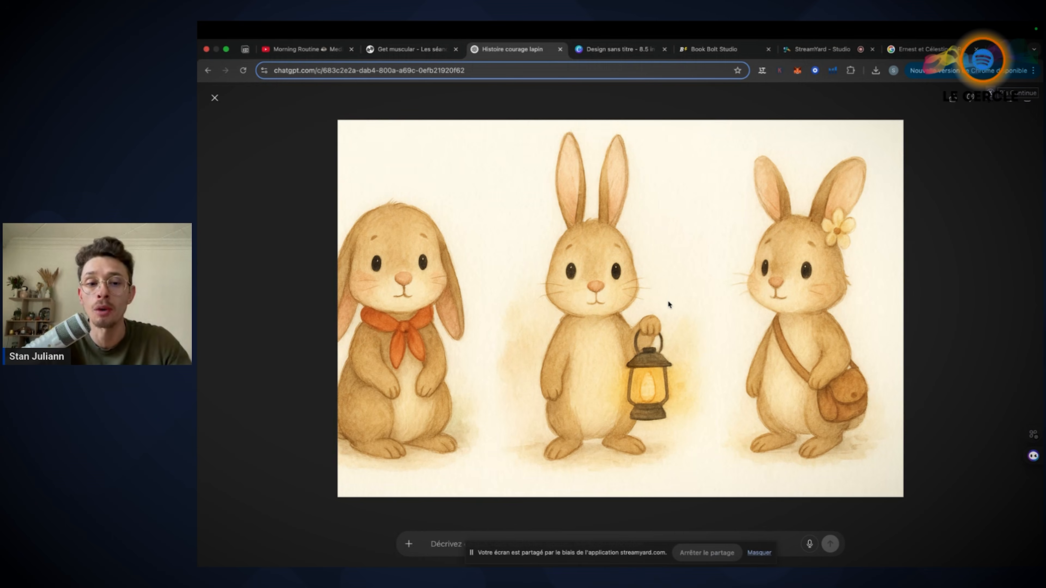
{"action": "left_click", "coordinate": [963, 215]}
{"action": "left_click", "coordinate": [700, 202]}
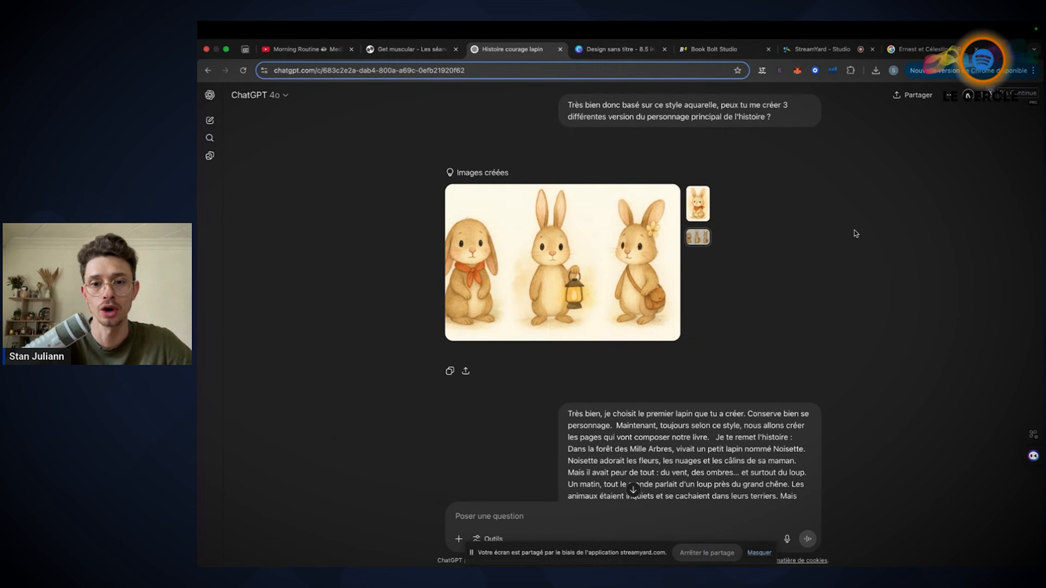
Review the scene 1 prompt, highlighting the choice of the first rabbit, the instruction to keep the character and the repeated story text
{"action": "scroll", "coordinate": [884, 275], "scroll_direction": "down", "scroll_amount": 5}
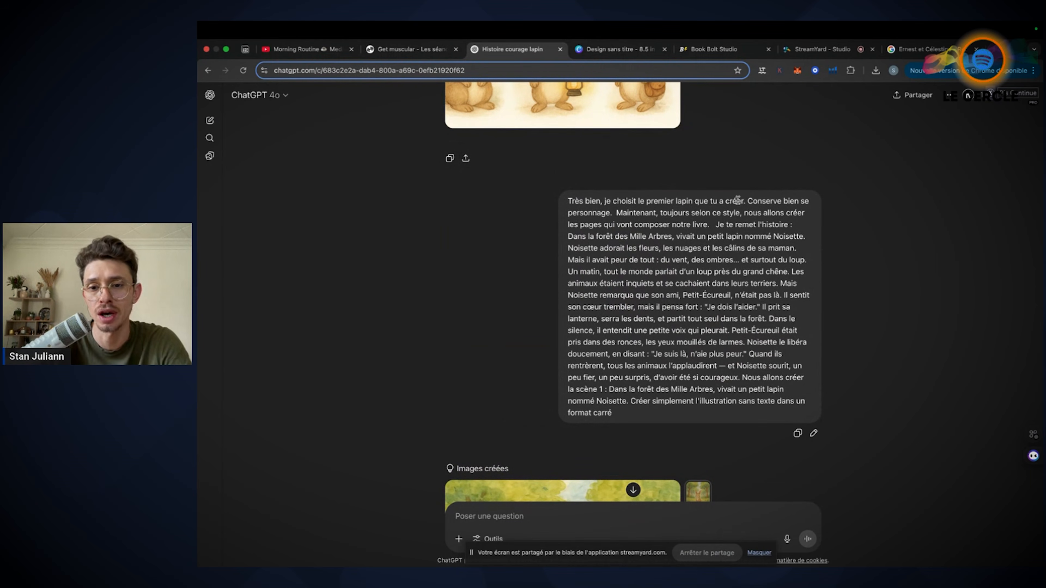
{"action": "left_click_drag", "start_coordinate": [747, 201], "coordinate": [588, 202]}
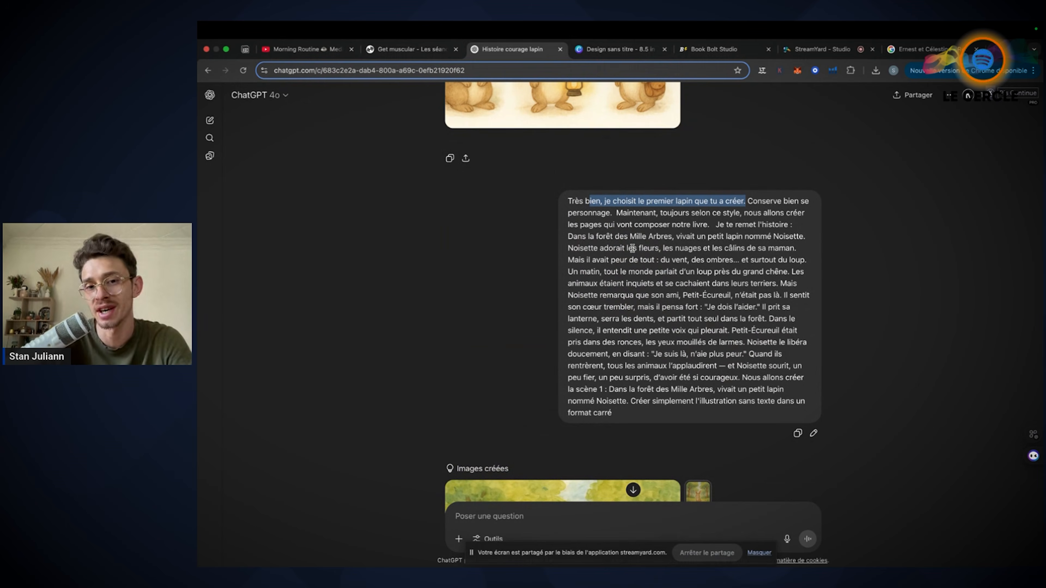
{"action": "left_click_drag", "start_coordinate": [748, 202], "coordinate": [603, 215]}
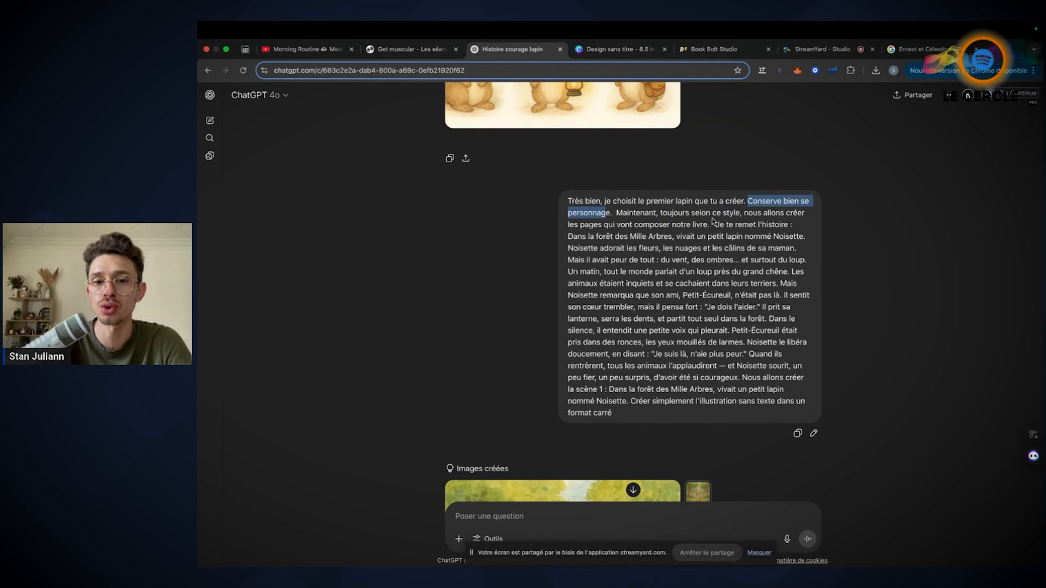
{"action": "left_click_drag", "start_coordinate": [617, 213], "coordinate": [724, 354]}
{"action": "left_click", "coordinate": [705, 386]}
{"action": "left_click_drag", "start_coordinate": [632, 402], "coordinate": [717, 226]}
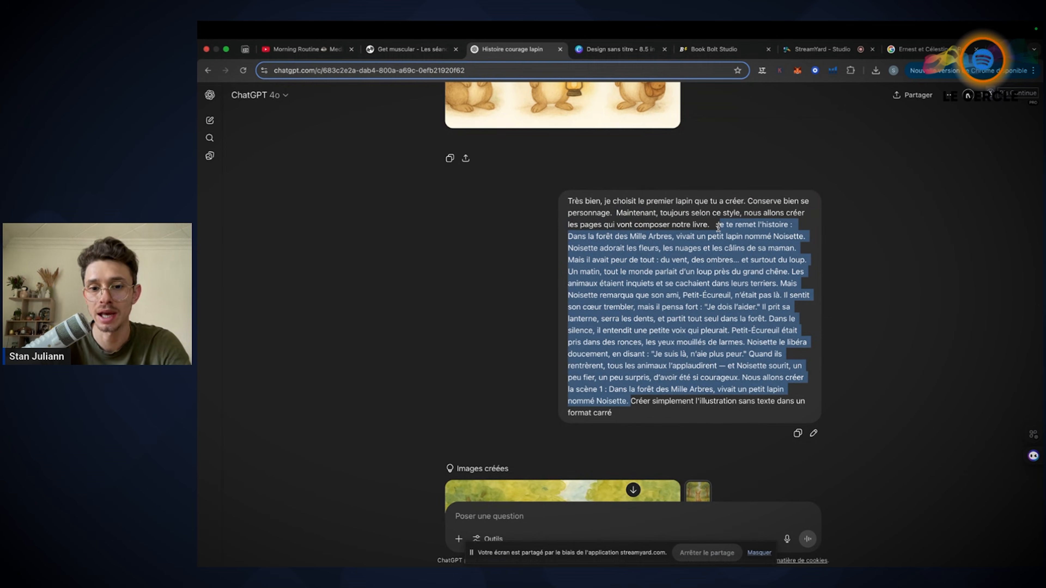
{"action": "left_click", "coordinate": [649, 409]}
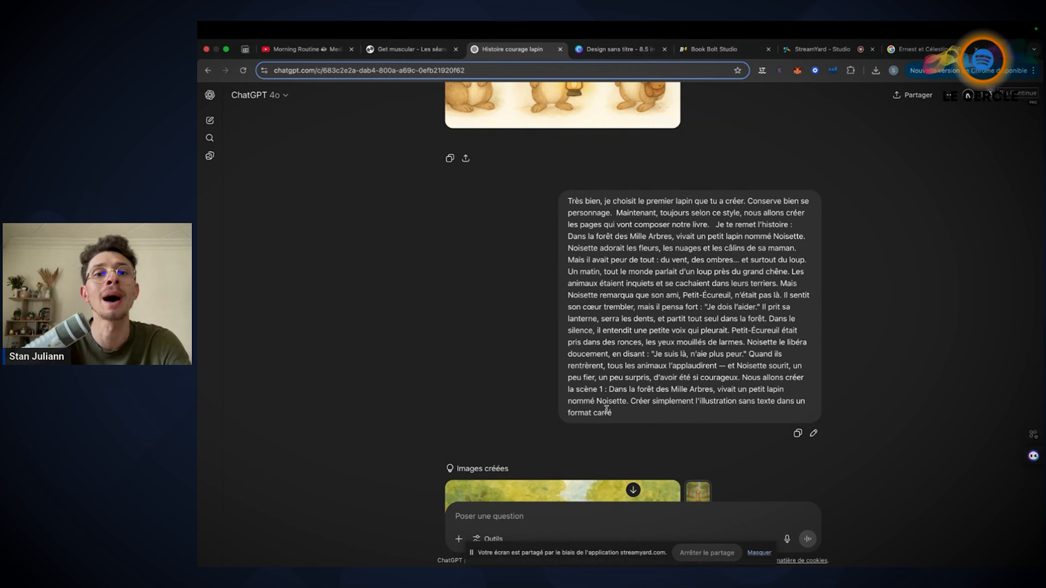
Switch to the Canva design to check its page format, comparing it with the square format requested in the ChatGPT prompt
{"action": "left_click", "coordinate": [604, 52]}
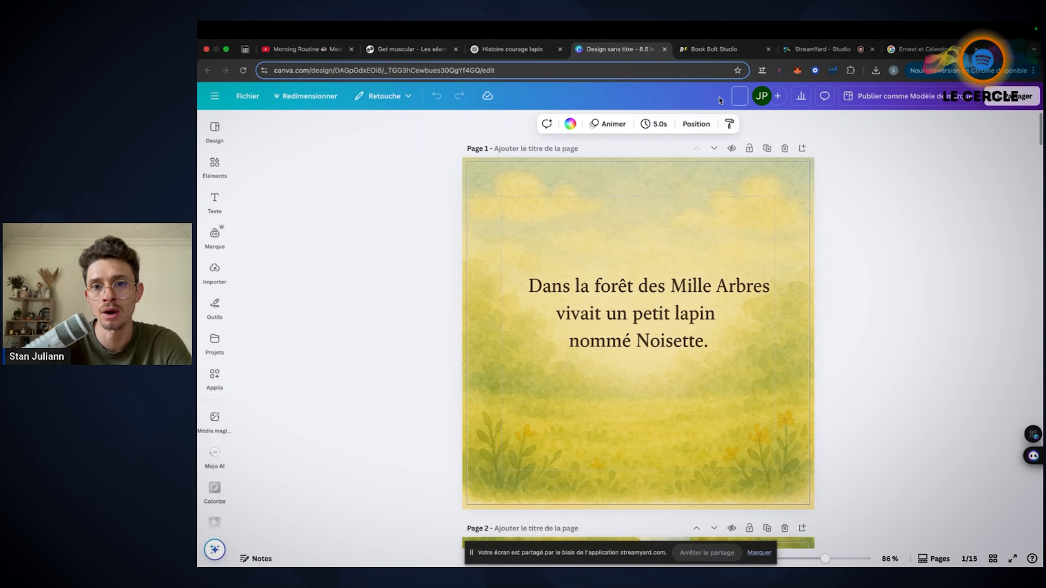
{"action": "left_click", "coordinate": [823, 142]}
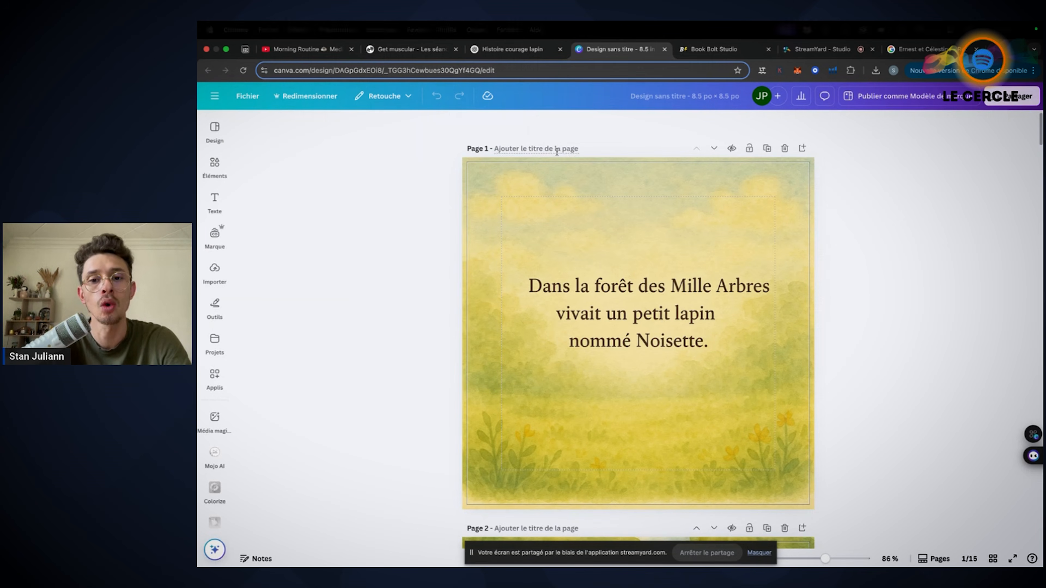
{"action": "left_click", "coordinate": [512, 49]}
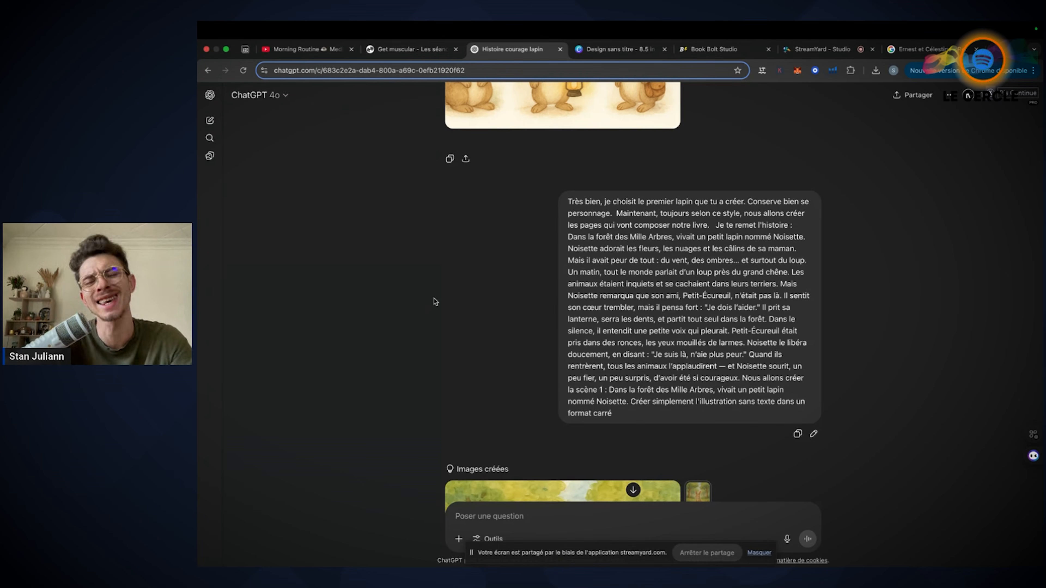
{"action": "left_click", "coordinate": [625, 60]}
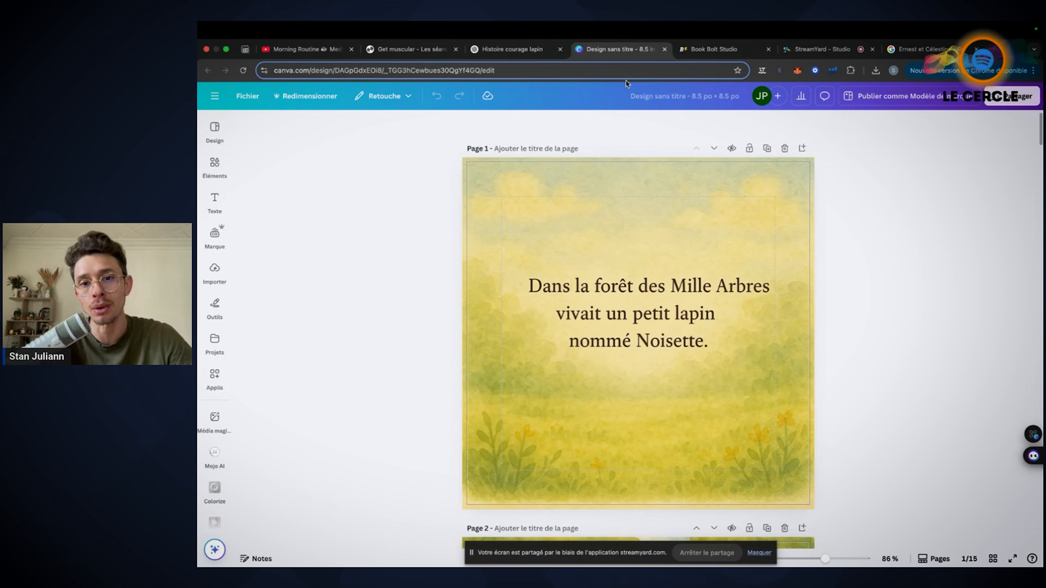
{"action": "left_click", "coordinate": [513, 49]}
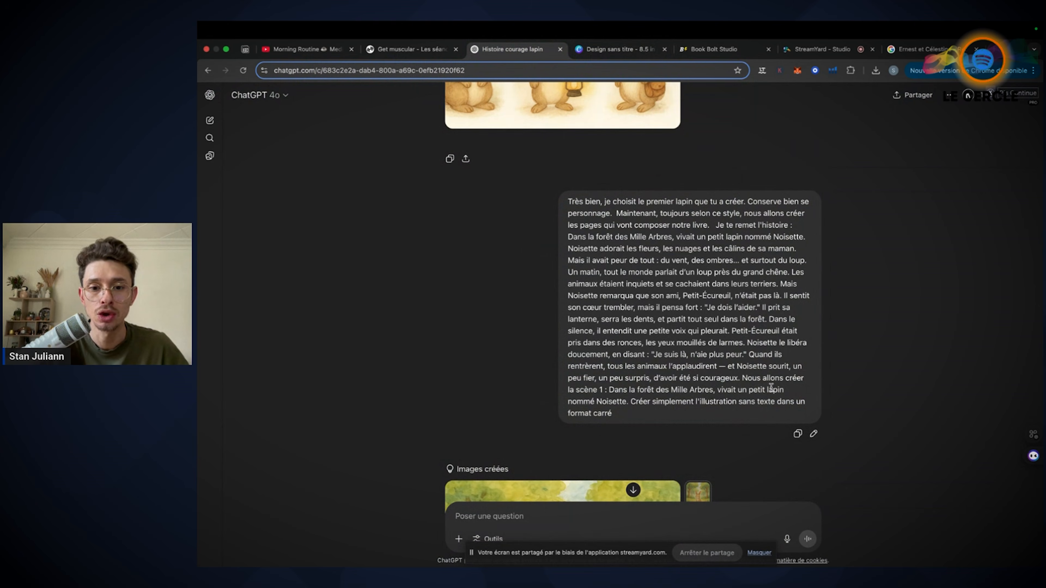
Highlight "Nous allons créer la scène" in the ChatGPT prompt and compare the scene text with page 1 of the Canva design
{"action": "left_click_drag", "start_coordinate": [742, 378], "coordinate": [596, 385]}
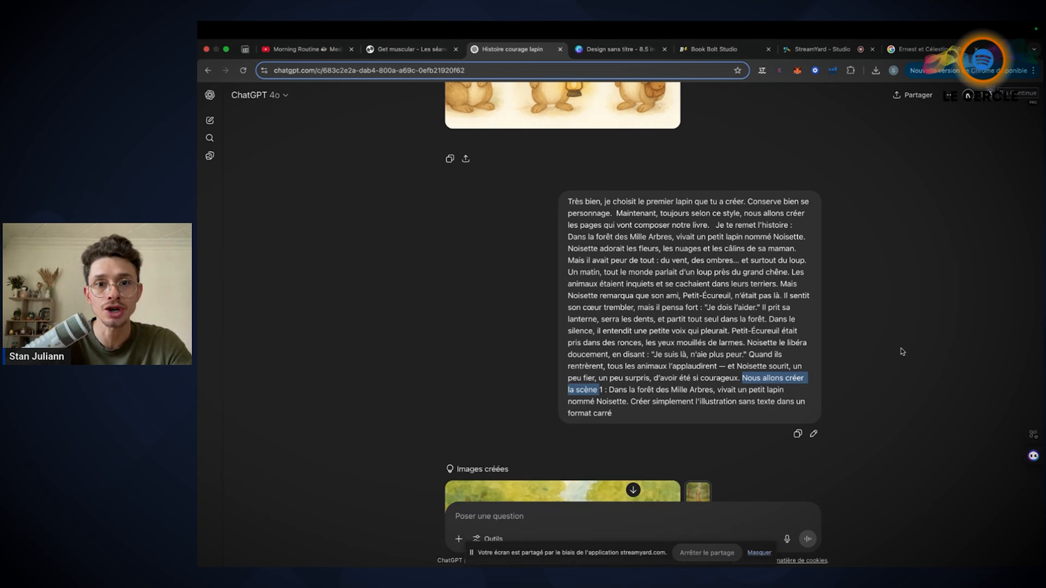
{"action": "left_click", "coordinate": [620, 50]}
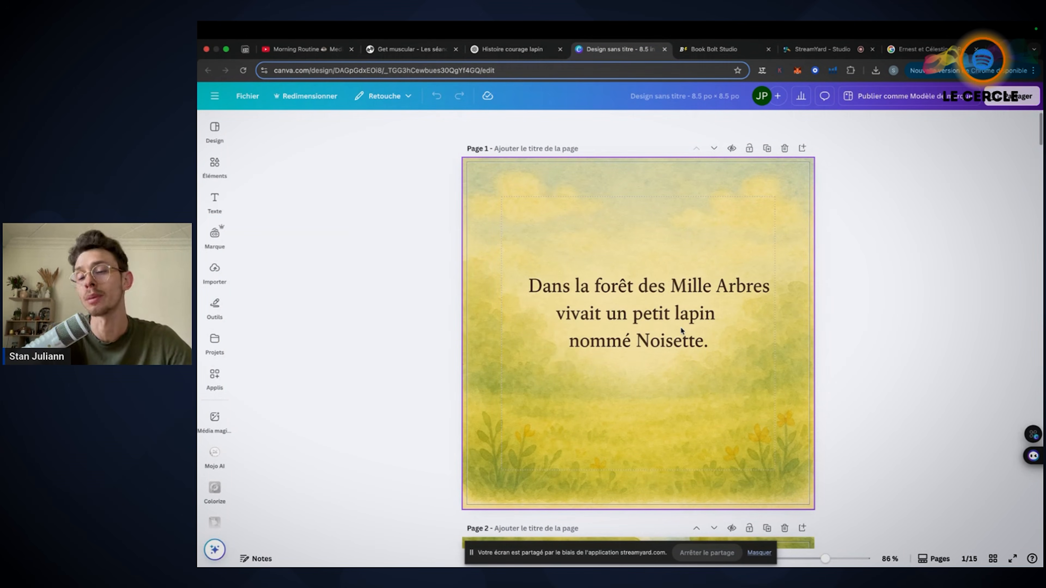
{"action": "left_click", "coordinate": [527, 56]}
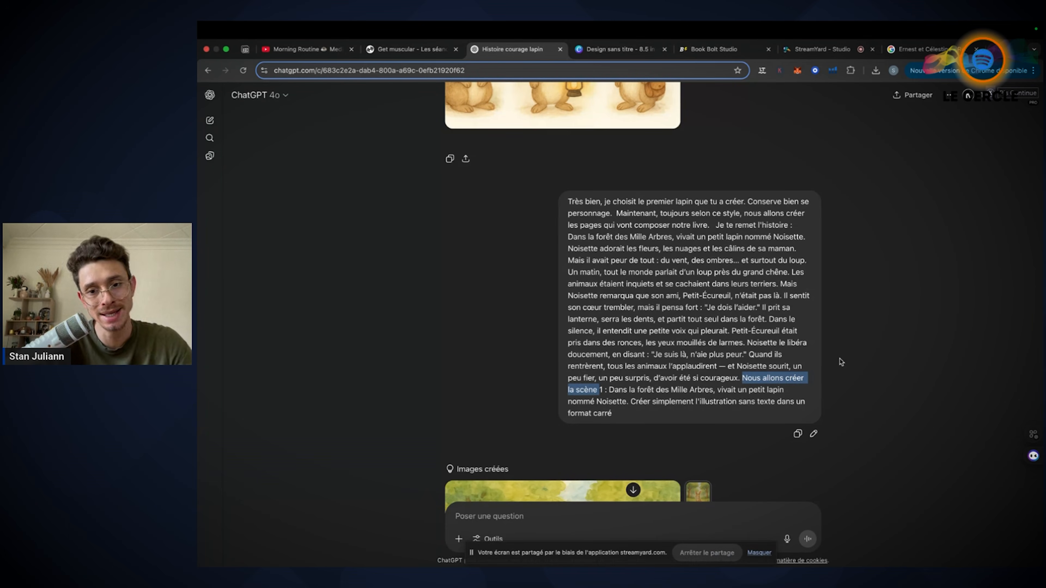
{"action": "left_click", "coordinate": [611, 50]}
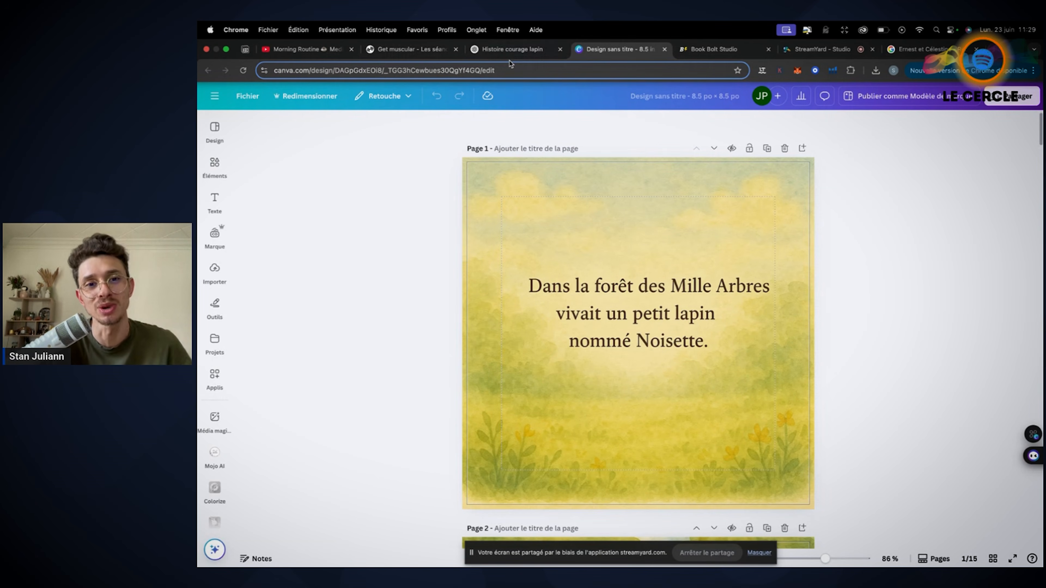
Compare ChatGPT's two forest illustrations for scene 1, and look at the matching illustration on page 2 of the Canva design
{"action": "left_click", "coordinate": [513, 50]}
{"action": "scroll", "coordinate": [526, 345], "scroll_direction": "down", "scroll_amount": 6}
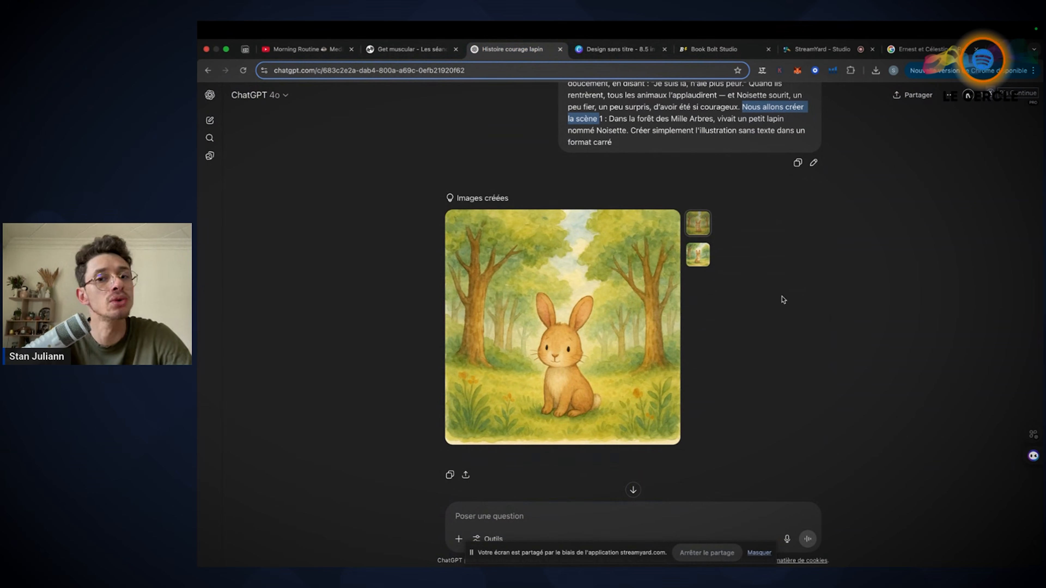
{"action": "left_click", "coordinate": [699, 256]}
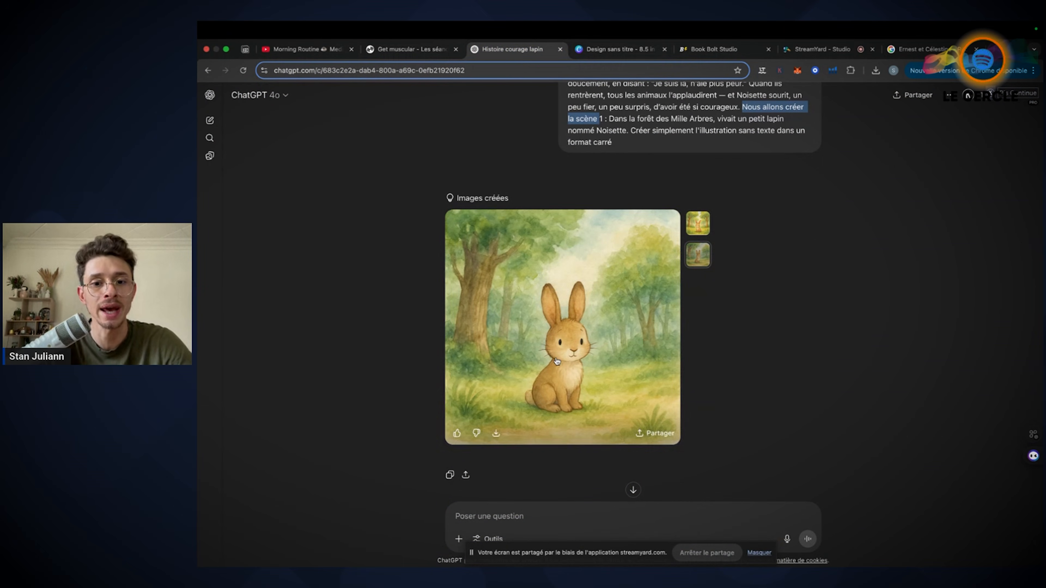
{"action": "left_click", "coordinate": [700, 223]}
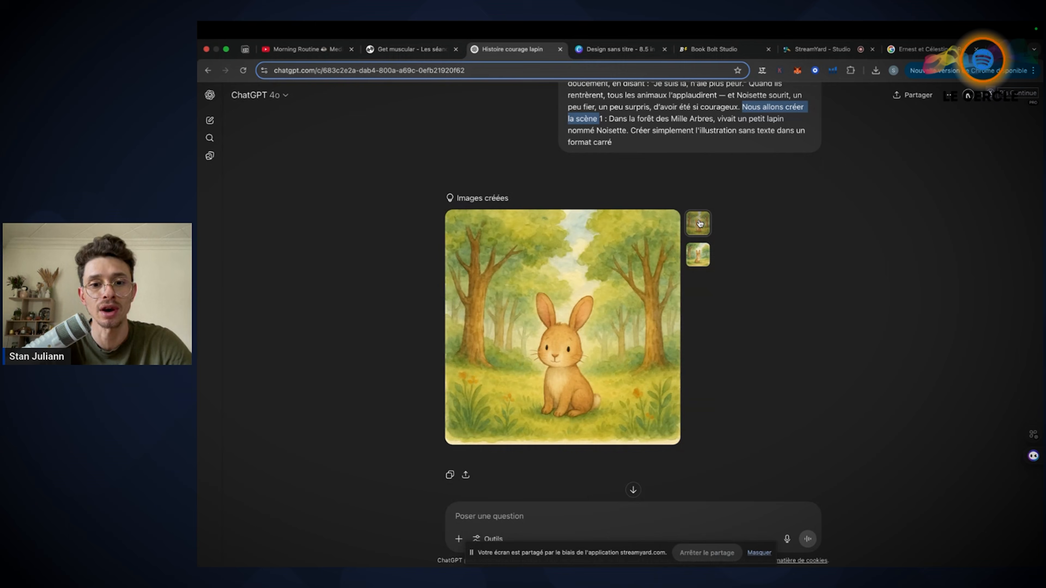
{"action": "left_click", "coordinate": [701, 254]}
{"action": "left_click", "coordinate": [700, 223]}
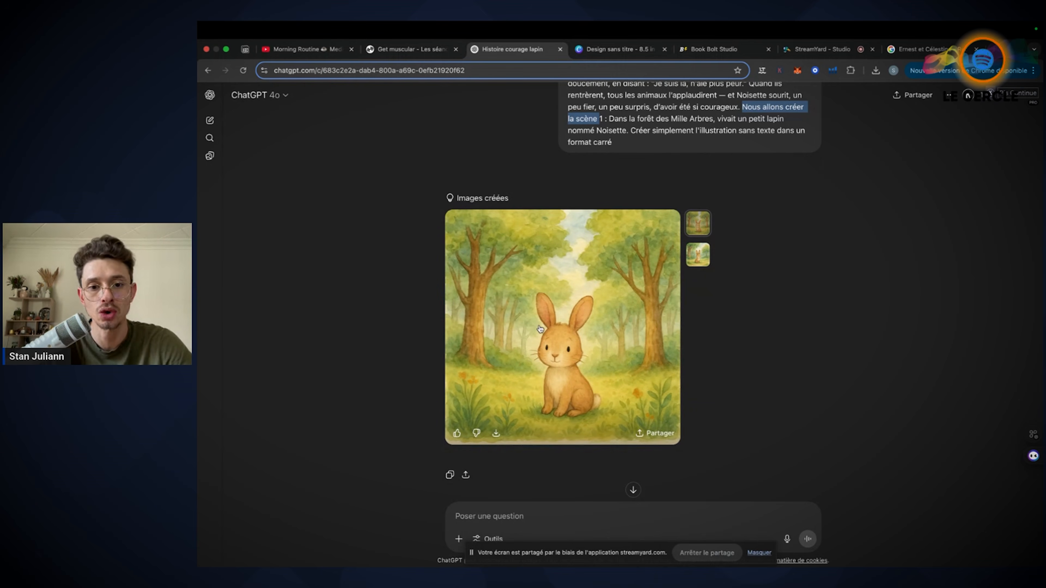
{"action": "left_click", "coordinate": [590, 49]}
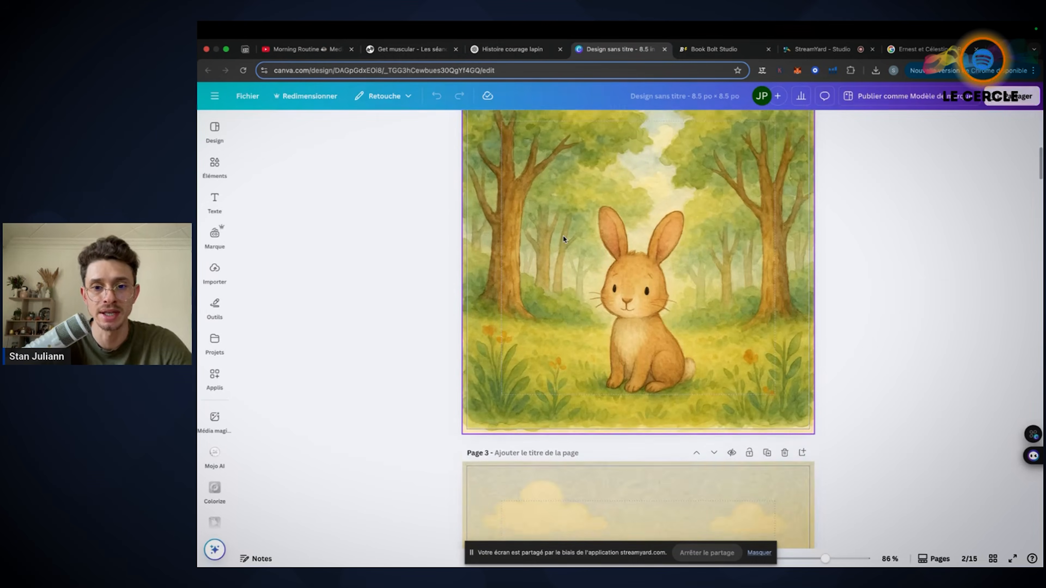
Return to ChatGPT and review the character images, the scene 1 prompt and illustration, and the request for a generic text page
{"action": "left_click", "coordinate": [523, 48]}
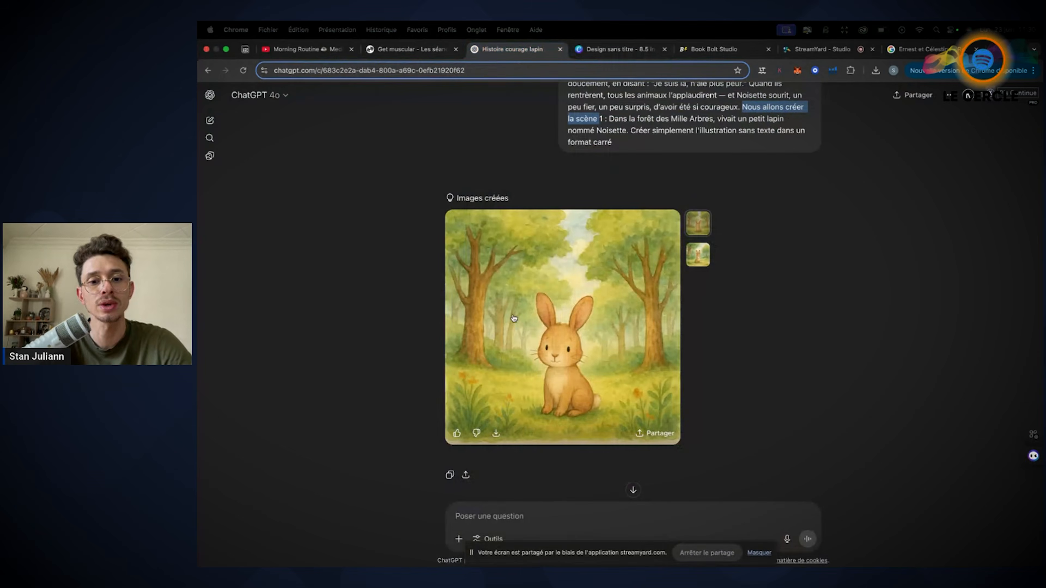
{"action": "scroll", "coordinate": [755, 325], "scroll_direction": "up", "scroll_amount": 10}
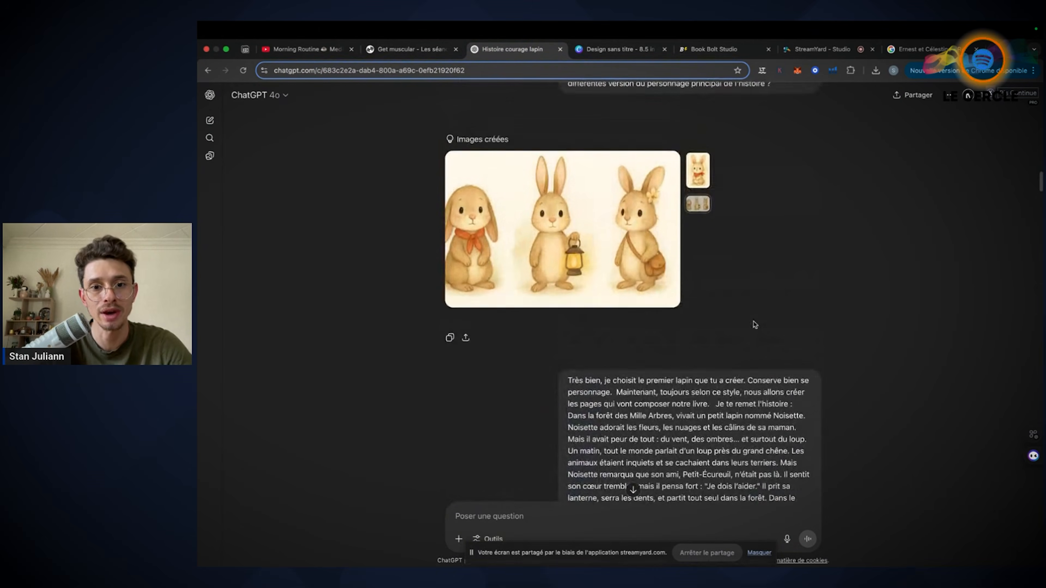
{"action": "scroll", "coordinate": [580, 225], "scroll_direction": "down", "scroll_amount": 10}
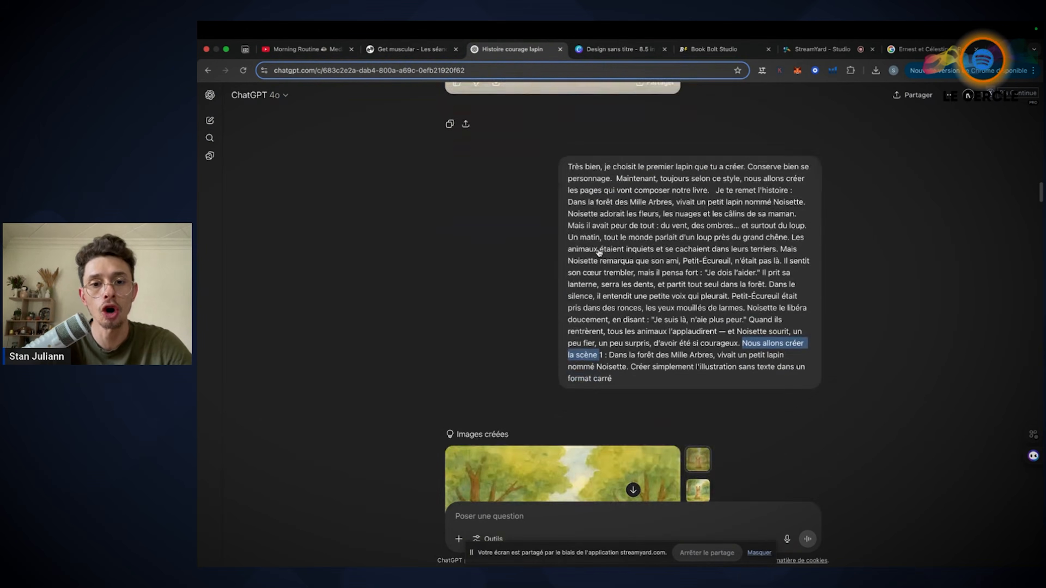
{"action": "scroll", "coordinate": [577, 313], "scroll_direction": "up", "scroll_amount": 10}
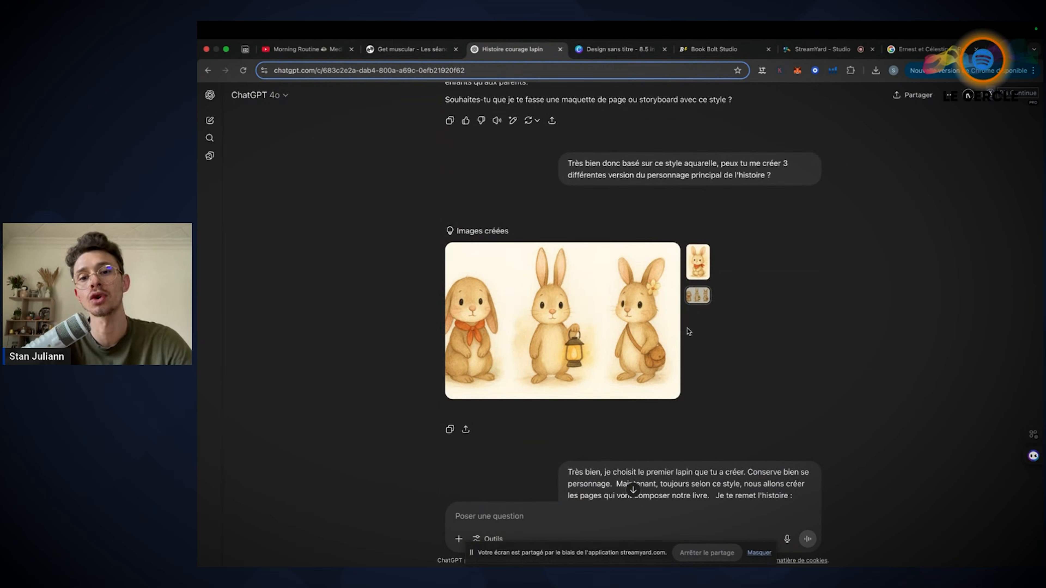
{"action": "scroll", "coordinate": [516, 374], "scroll_direction": "down", "scroll_amount": 4}
{"action": "scroll", "coordinate": [516, 374], "scroll_direction": "down", "scroll_amount": 9}
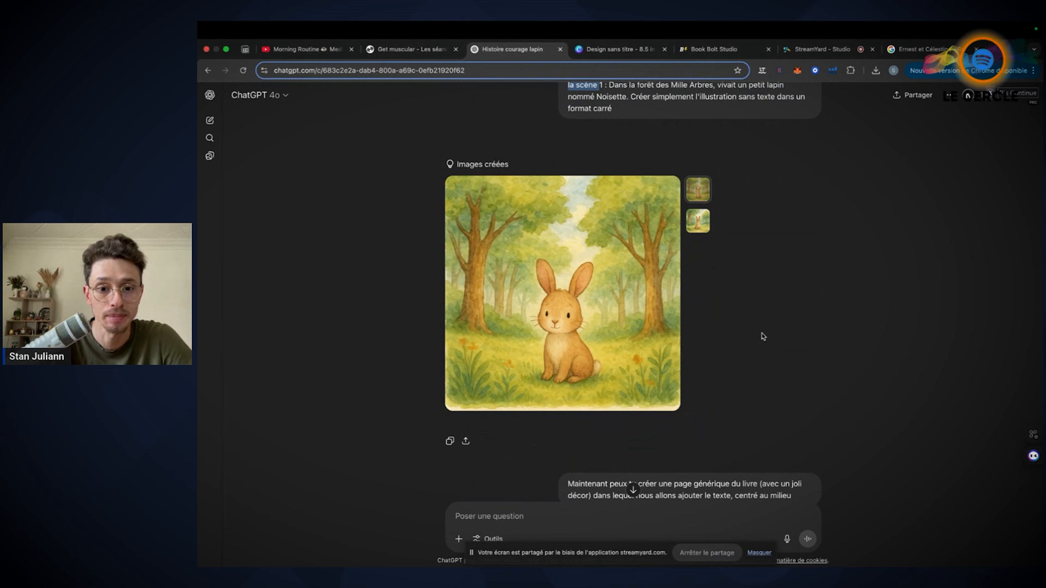
{"action": "scroll", "coordinate": [762, 337], "scroll_direction": "down", "scroll_amount": 4}
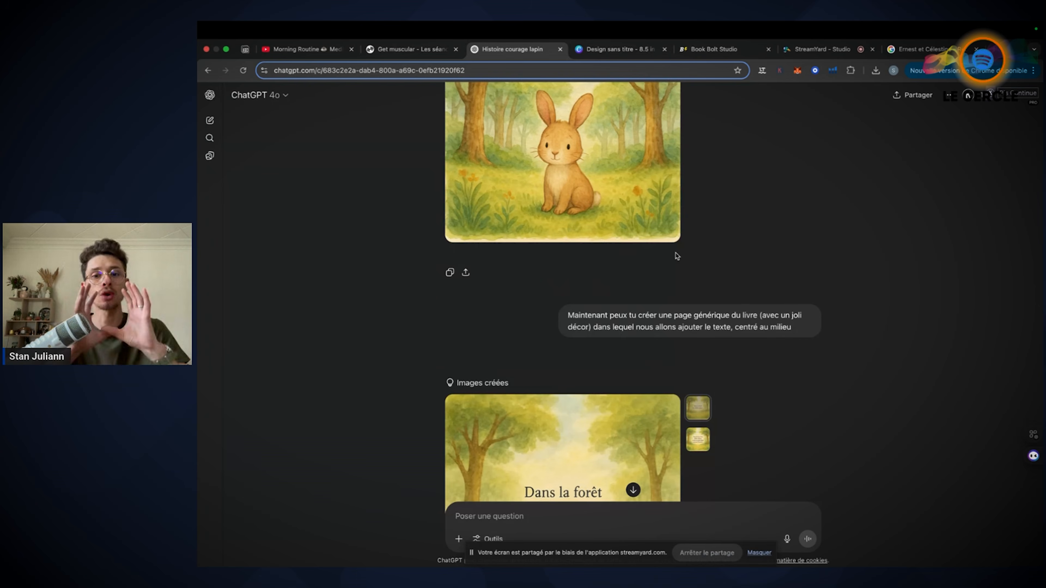
Switch to the Canva design and show all its pages in grid view to examine the book's page sequence
{"action": "left_click", "coordinate": [618, 49]}
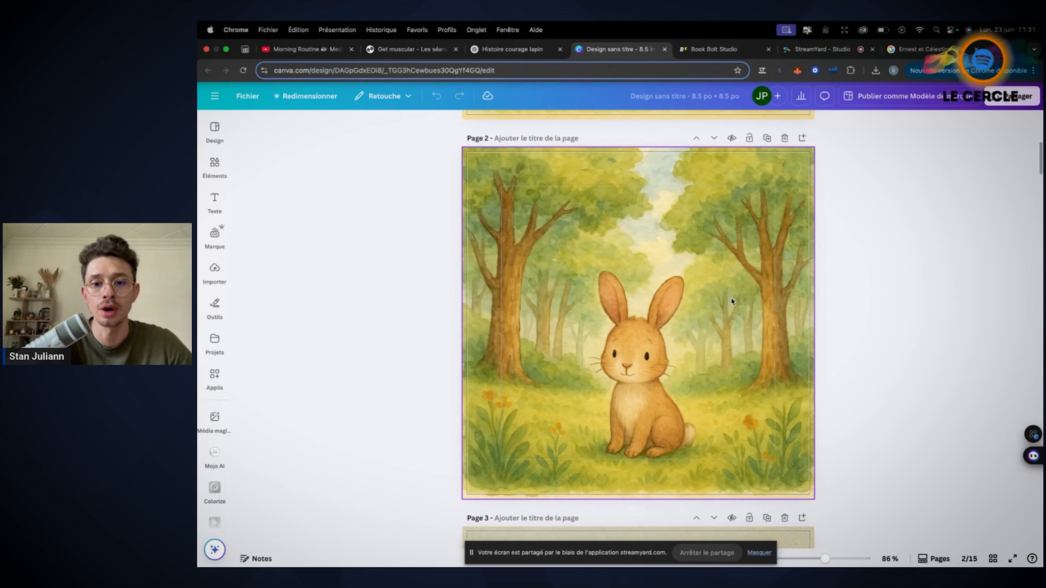
{"action": "left_click", "coordinate": [993, 558]}
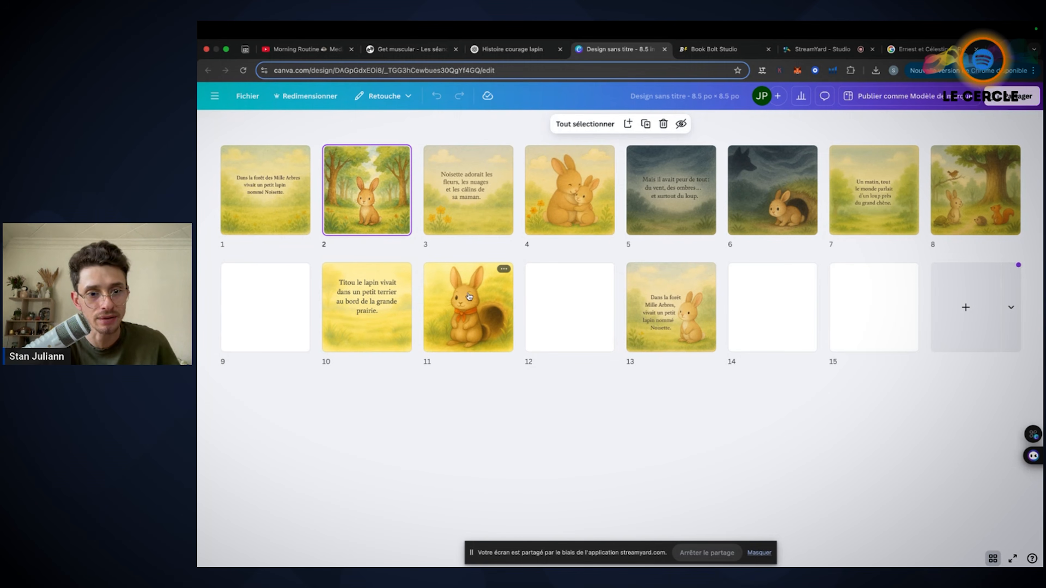
{"action": "mouse_move", "coordinate": [423, 327]}
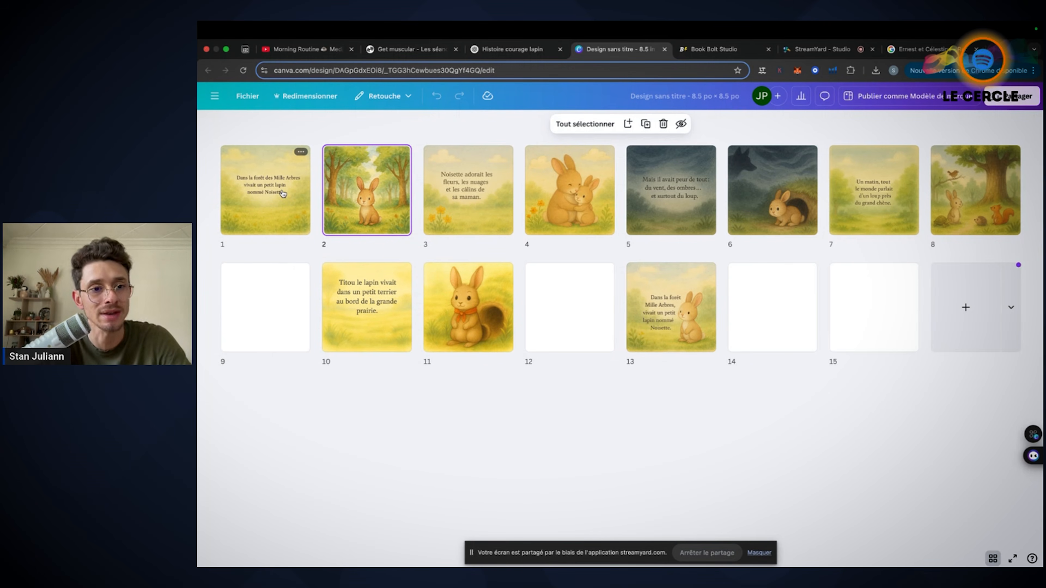
Leave the grid view and examine the text on page 1 and the rabbit illustration on page 2
{"action": "left_click", "coordinate": [993, 559]}
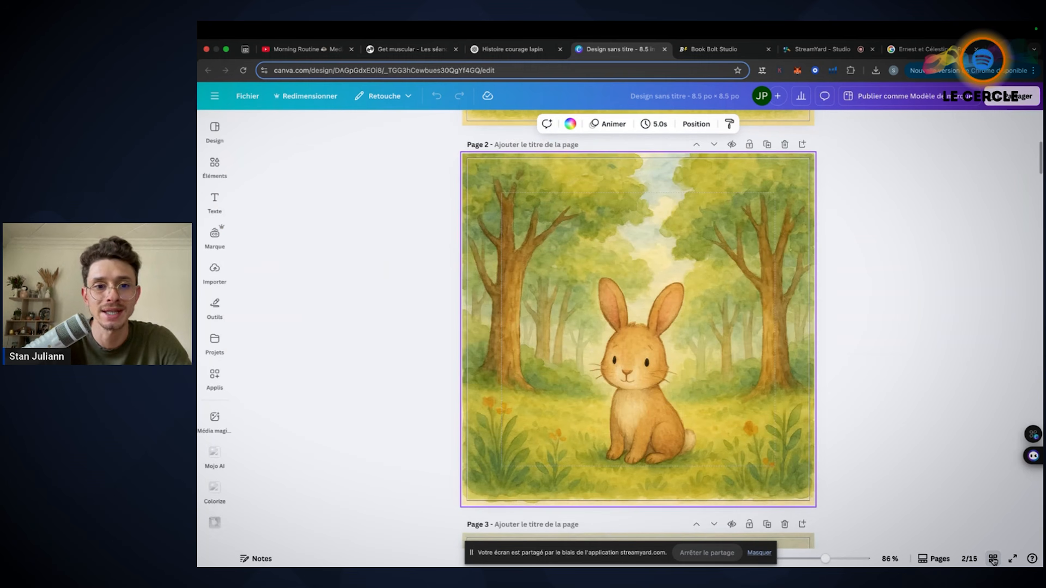
{"action": "scroll", "coordinate": [600, 227], "scroll_direction": "up", "scroll_amount": 5}
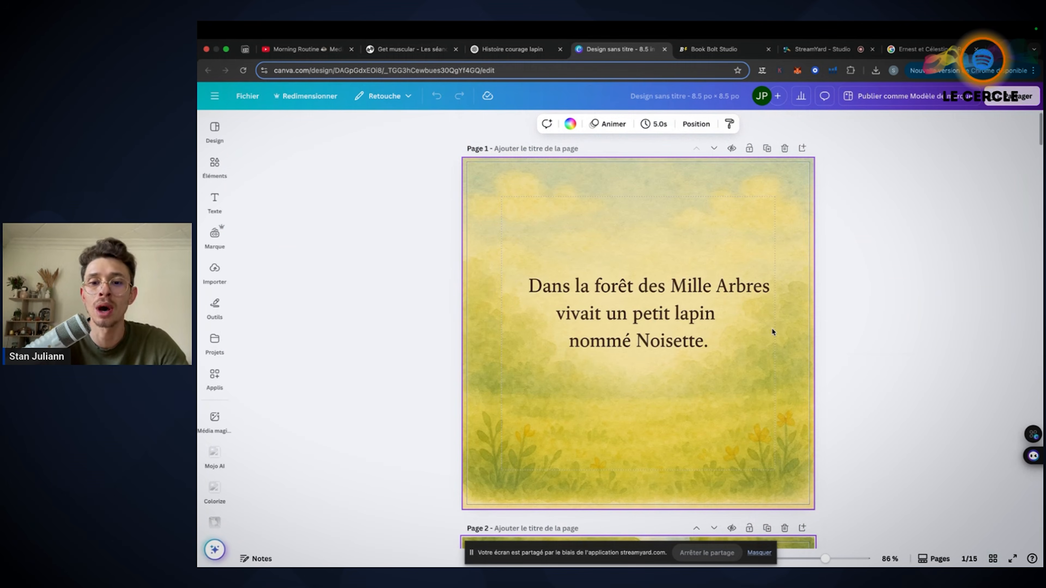
{"action": "scroll", "coordinate": [772, 332], "scroll_direction": "down", "scroll_amount": 10}
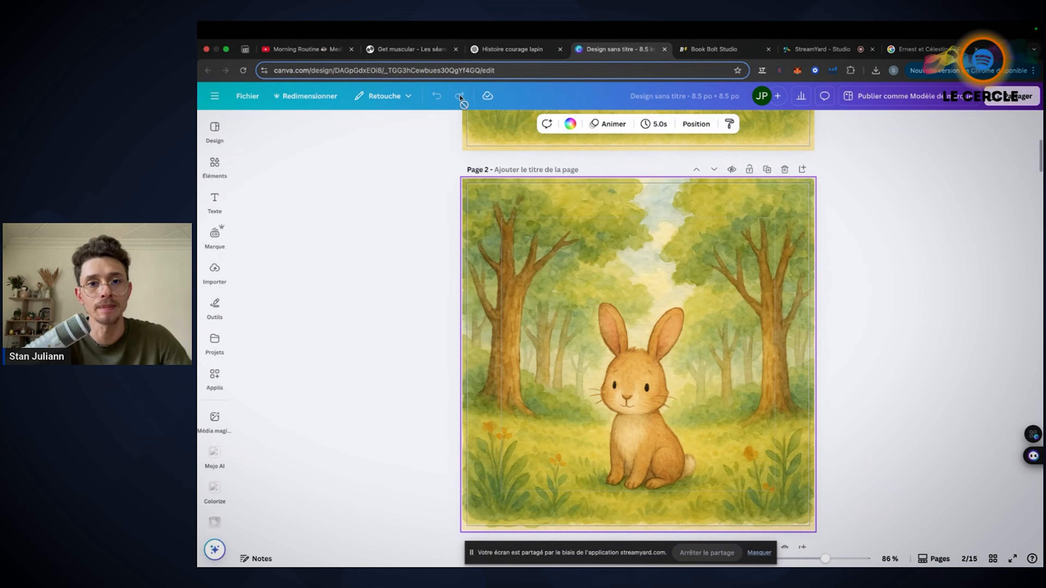
Compare ChatGPT's generic text page reading "Dans la forêt des Mille Arbres..." with page 1 of the Canva design
{"action": "left_click", "coordinate": [512, 49]}
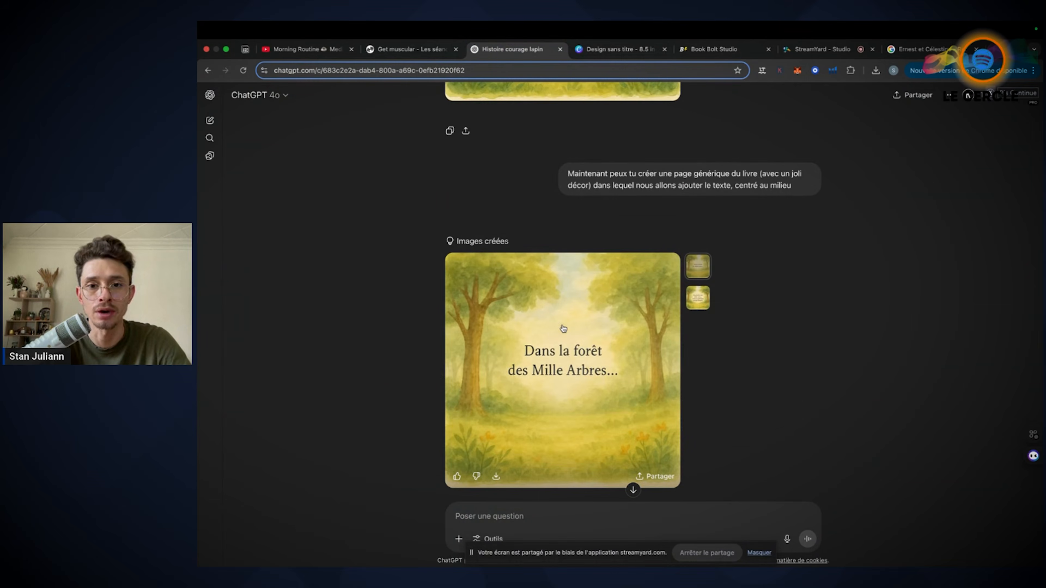
{"action": "scroll", "coordinate": [563, 328], "scroll_direction": "up", "scroll_amount": 5}
{"action": "left_click", "coordinate": [616, 49]}
{"action": "scroll", "coordinate": [601, 259], "scroll_direction": "up", "scroll_amount": 5}
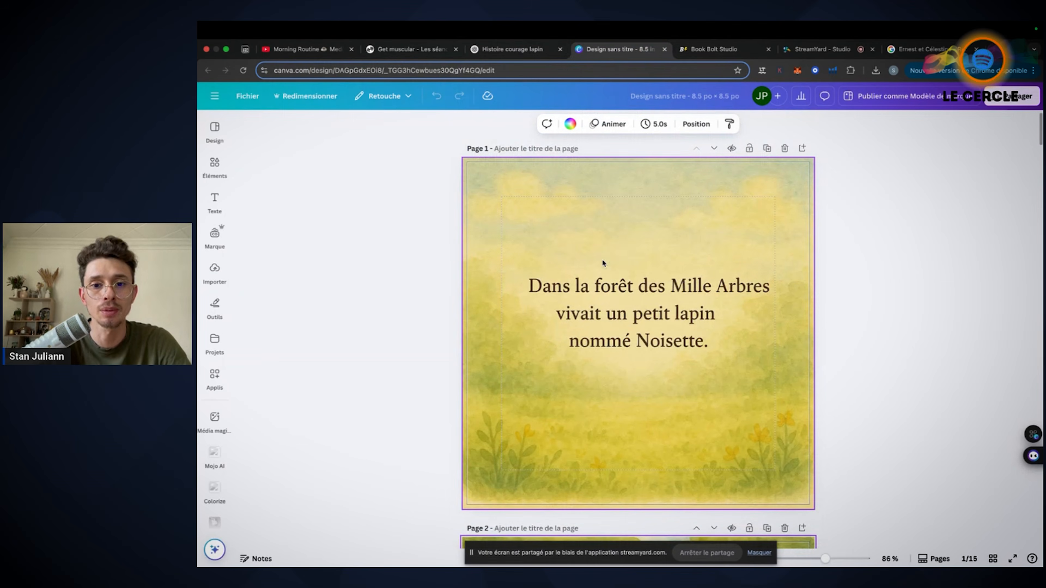
{"action": "key", "text": "ctrl+shift+Tab"}
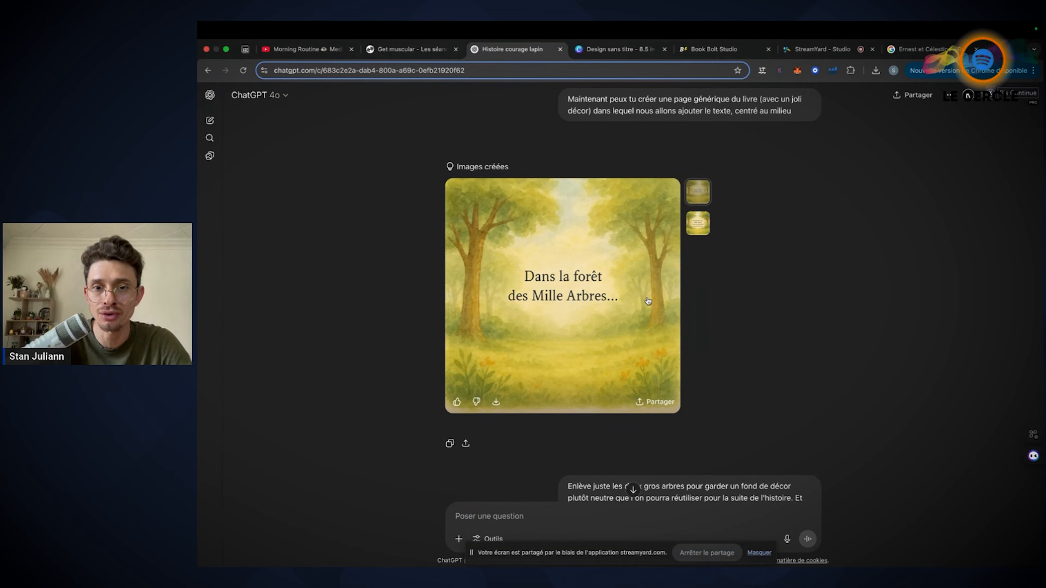
{"action": "key", "text": "ctrl+Tab"}
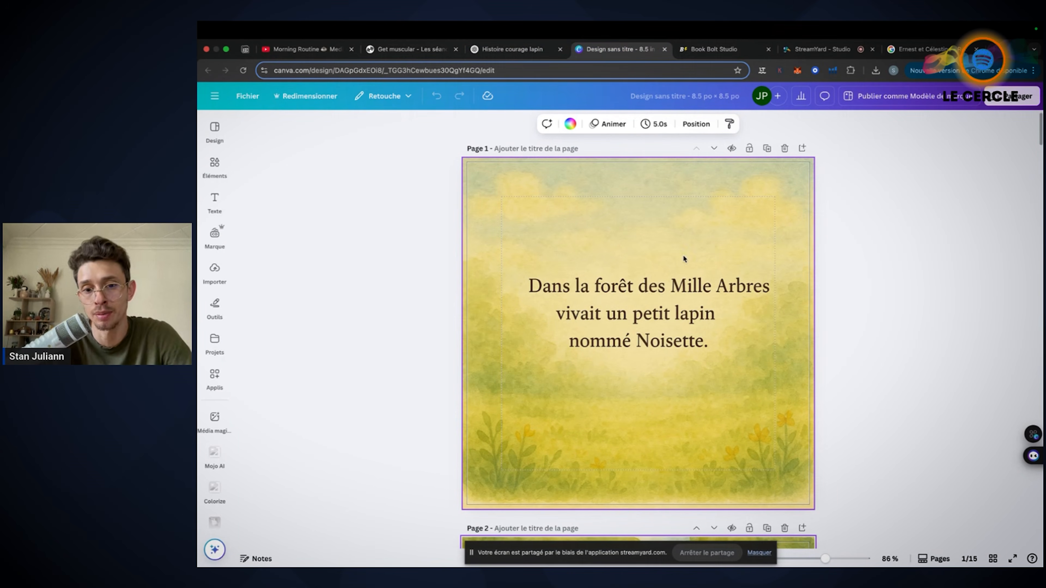
{"action": "key", "text": "ctrl+shift+Tab"}
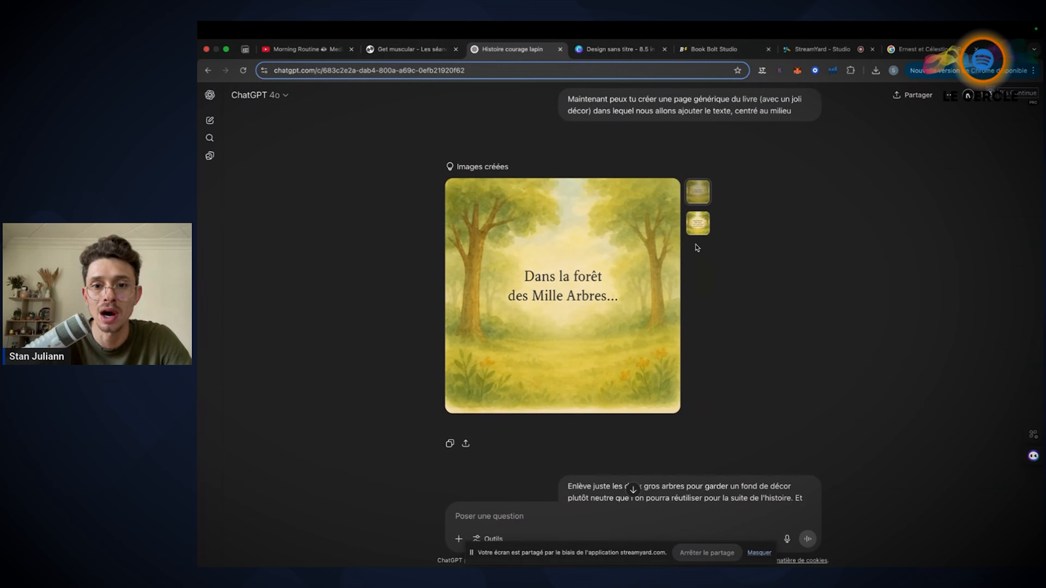
Show the second variant of the generic text page and highlight the request to remove the two big trees for a "plutôt neutre" background
{"action": "left_click", "coordinate": [697, 231]}
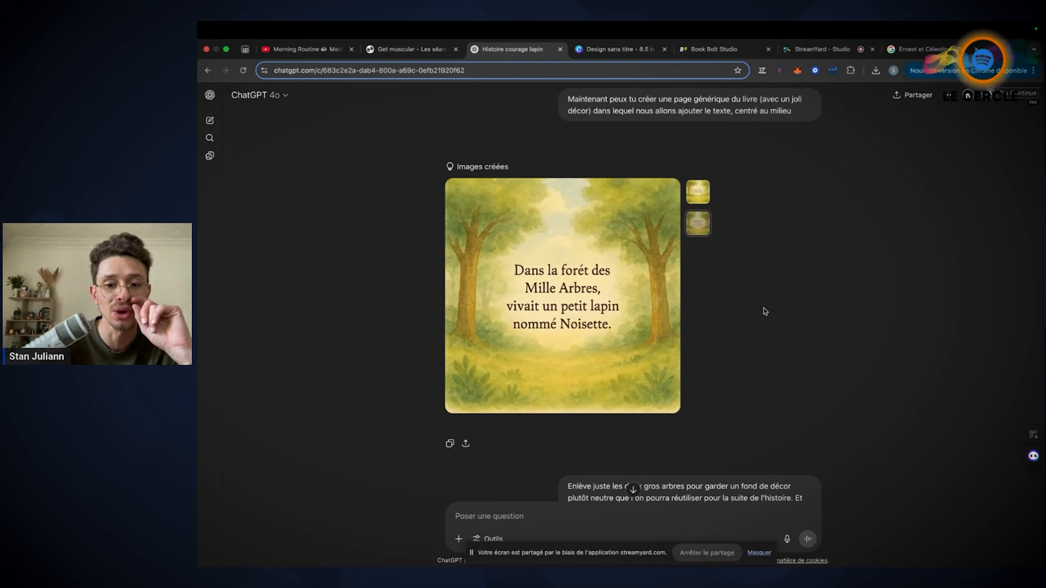
{"action": "scroll", "coordinate": [551, 188], "scroll_direction": "down", "scroll_amount": 8}
{"action": "scroll", "coordinate": [551, 188], "scroll_direction": "up", "scroll_amount": 3}
{"action": "left_click_drag", "start_coordinate": [582, 299], "coordinate": [739, 294]}
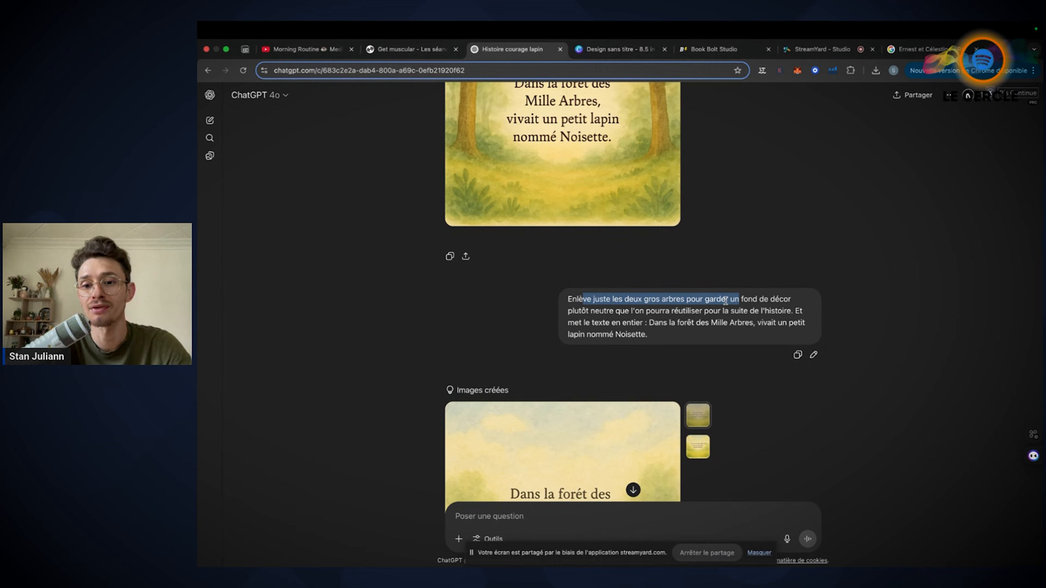
{"action": "left_click_drag", "start_coordinate": [613, 310], "coordinate": [568, 310]}
{"action": "scroll", "coordinate": [570, 309], "scroll_direction": "up", "scroll_amount": 3}
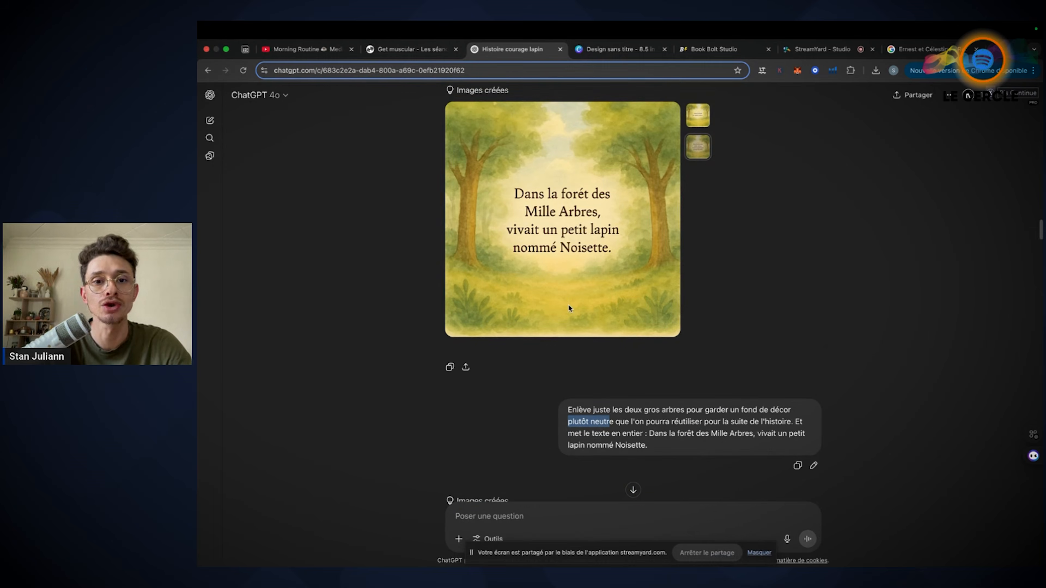
Switch to the Canva design, review the text and illustration pages 1 to 3, and show all pages in grid view
{"action": "left_click", "coordinate": [616, 49]}
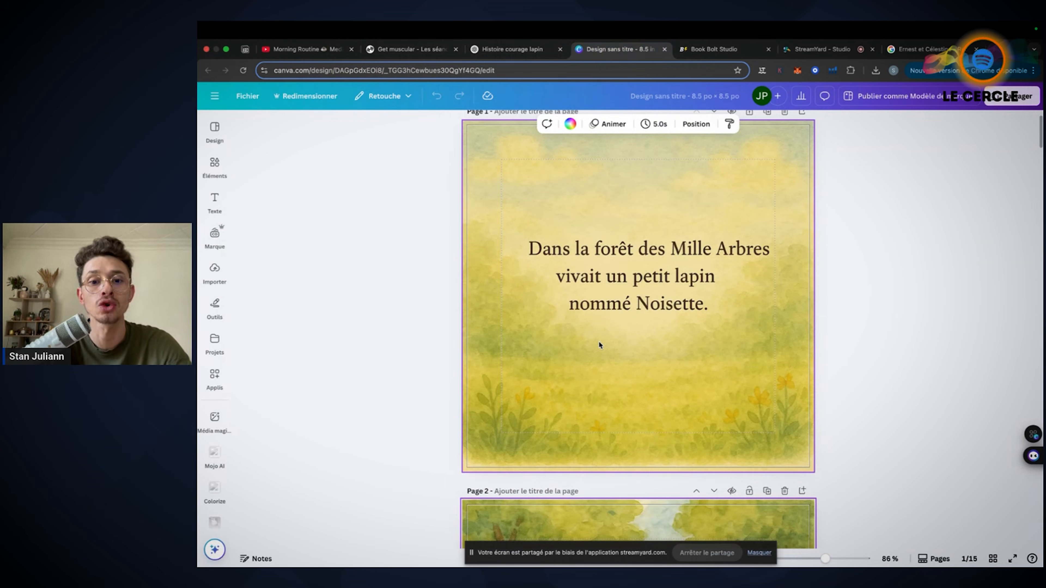
{"action": "scroll", "coordinate": [598, 341], "scroll_direction": "down", "scroll_amount": 10}
{"action": "scroll", "coordinate": [600, 345], "scroll_direction": "down", "scroll_amount": 7}
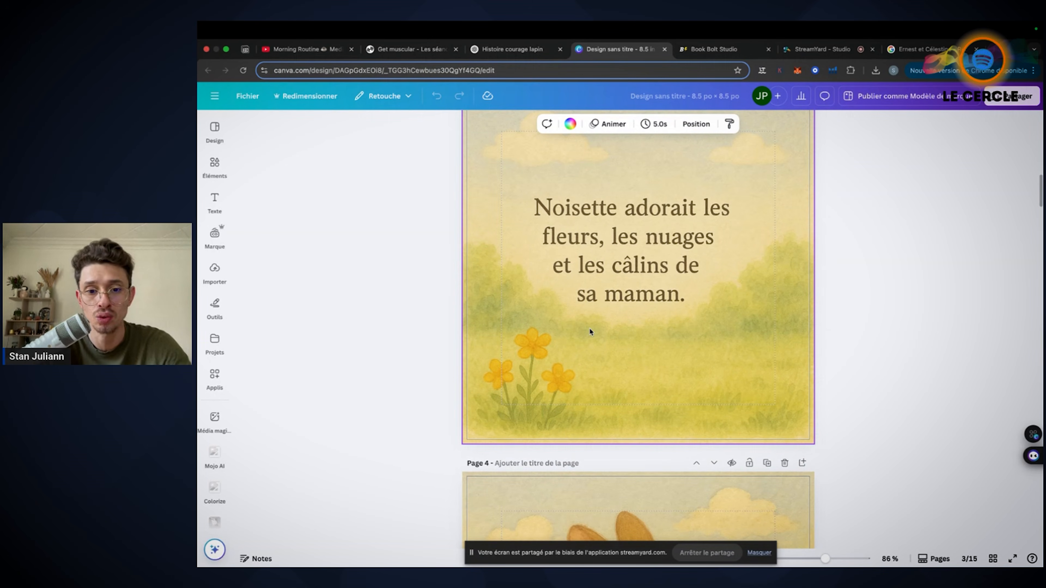
{"action": "scroll", "coordinate": [589, 327], "scroll_direction": "up", "scroll_amount": 10}
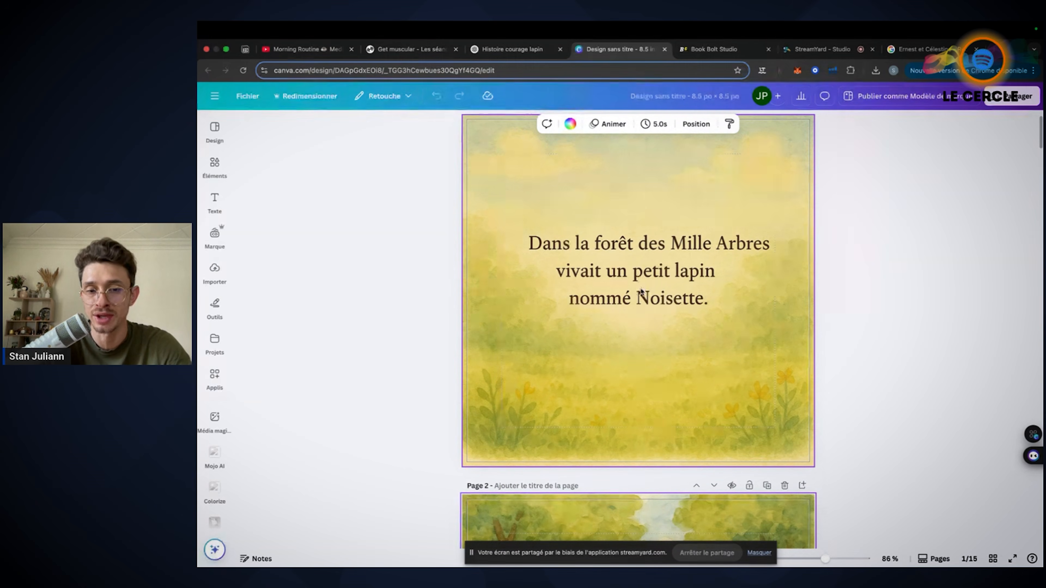
{"action": "scroll", "coordinate": [686, 309], "scroll_direction": "down", "scroll_amount": 5}
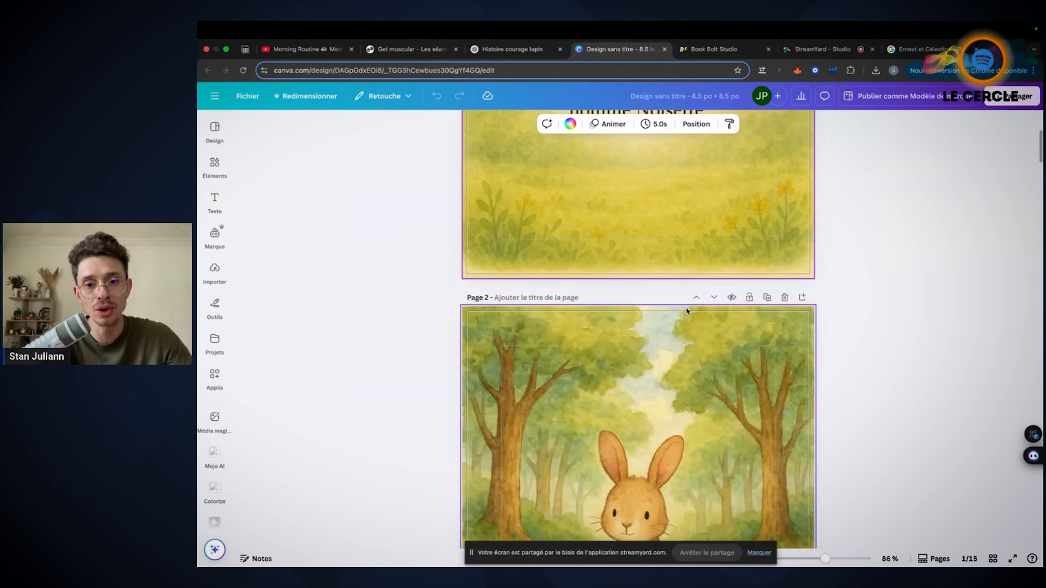
{"action": "scroll", "coordinate": [686, 309], "scroll_direction": "down", "scroll_amount": 15}
{"action": "scroll", "coordinate": [685, 310], "scroll_direction": "up", "scroll_amount": 12}
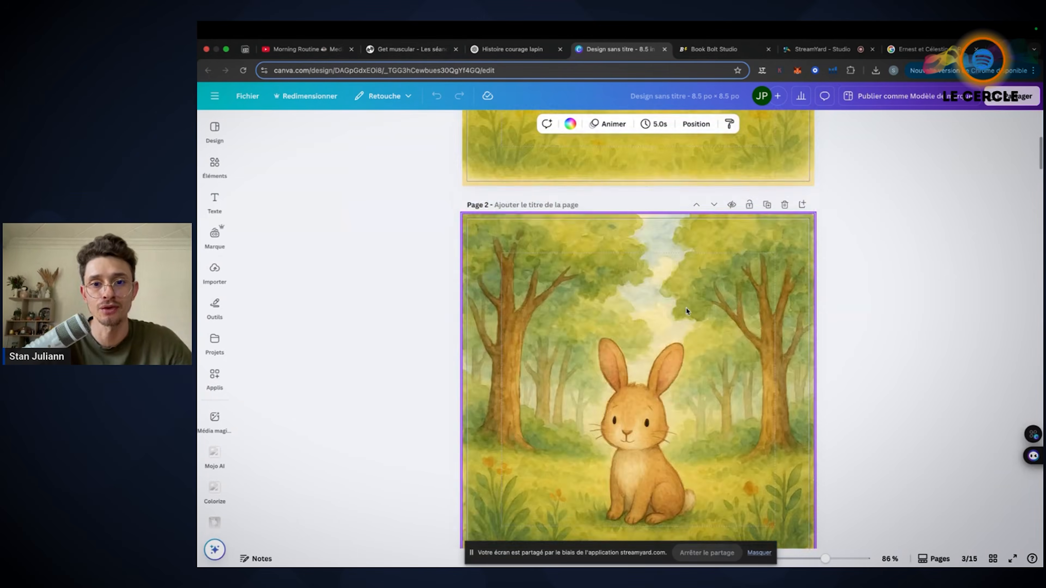
{"action": "scroll", "coordinate": [685, 310], "scroll_direction": "up", "scroll_amount": 8}
{"action": "left_click", "coordinate": [993, 558]}
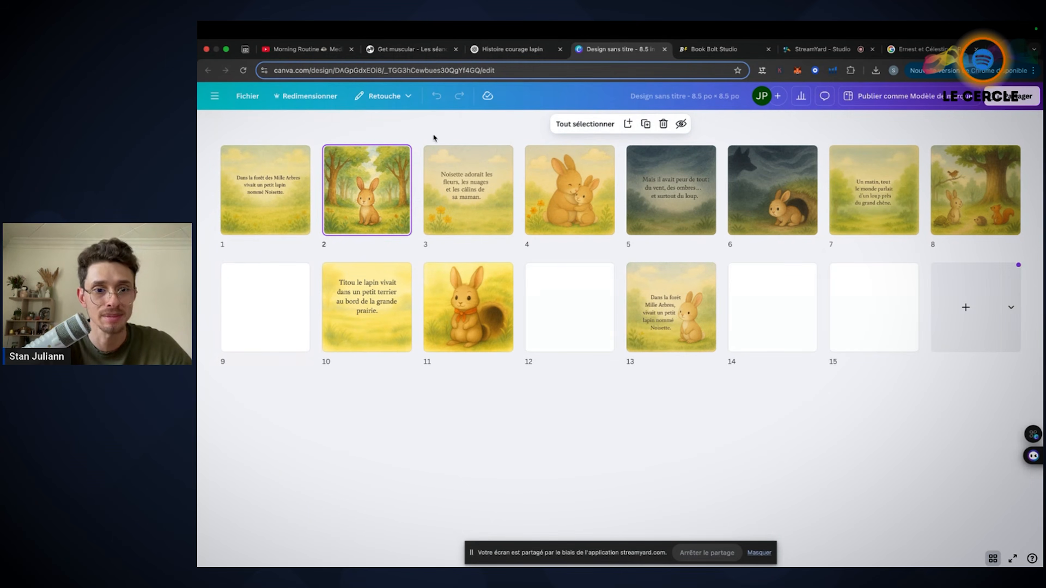
Look back at ChatGPT's text page with trees, and examine pages 1 and 2 in Canva's grid view
{"action": "key", "text": "ctrl+shift+Tab"}
{"action": "scroll", "coordinate": [719, 266], "scroll_direction": "up", "scroll_amount": 2}
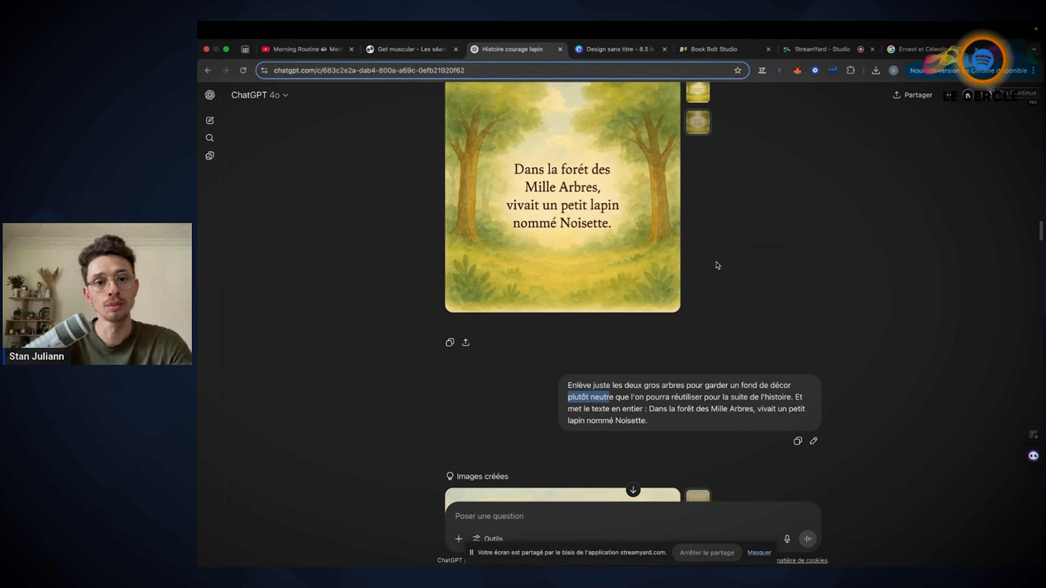
{"action": "left_click", "coordinate": [605, 50]}
{"action": "left_click_drag", "start_coordinate": [368, 182], "coordinate": [375, 188]}
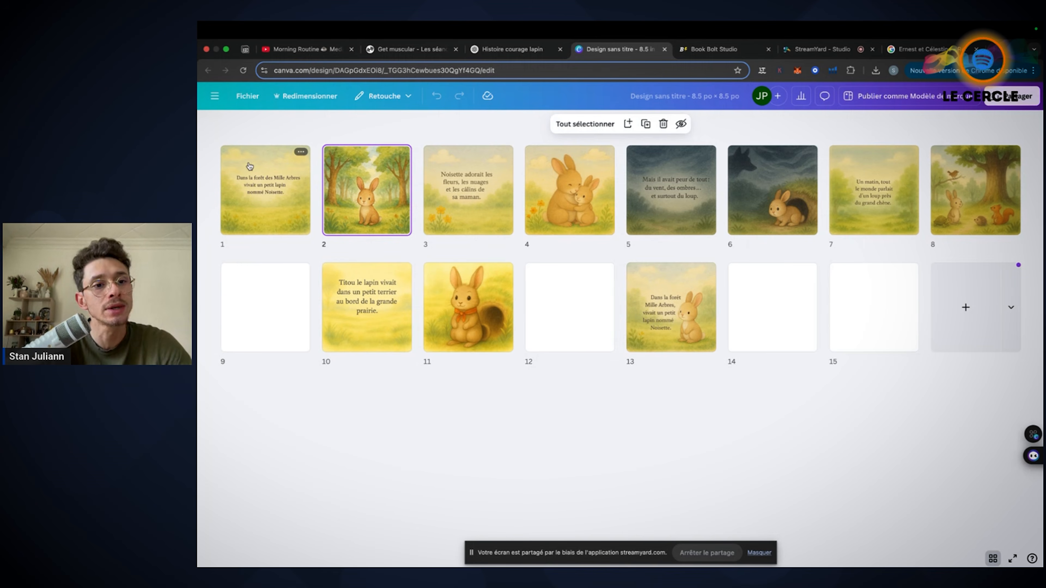
Return to ChatGPT and highlight the prompt passages about reusing the background for the rest of the story and including the full text
{"action": "left_click", "coordinate": [486, 50]}
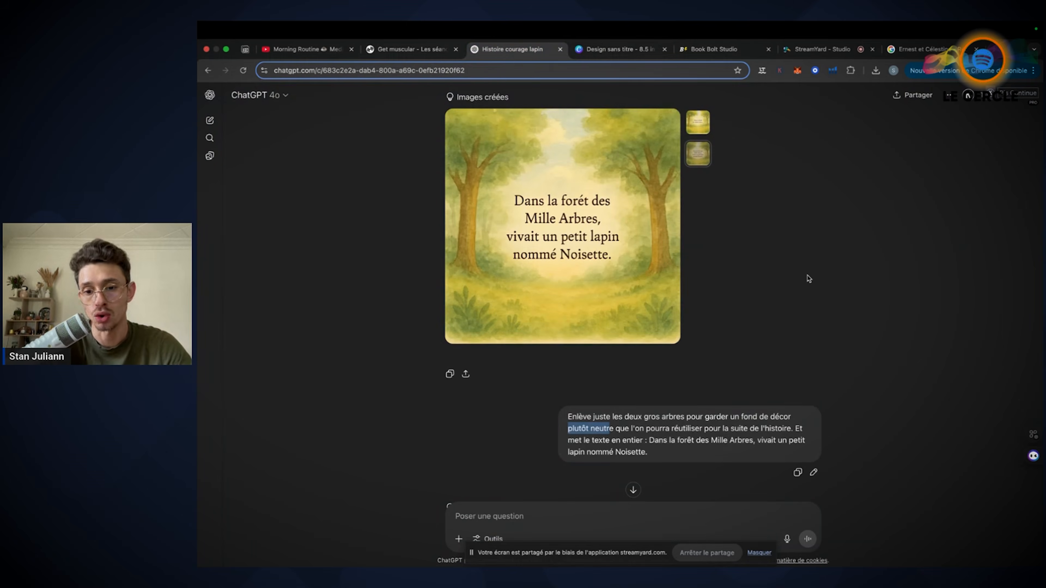
{"action": "scroll", "coordinate": [808, 278], "scroll_direction": "down", "scroll_amount": 2}
{"action": "scroll", "coordinate": [641, 328], "scroll_direction": "down", "scroll_amount": 1}
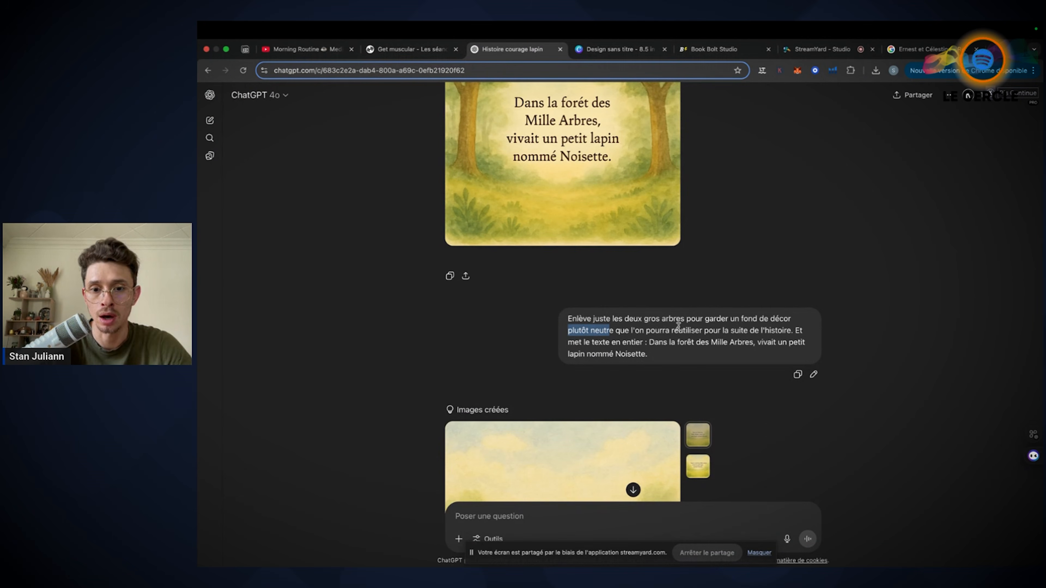
{"action": "left_click_drag", "start_coordinate": [619, 330], "coordinate": [798, 327]}
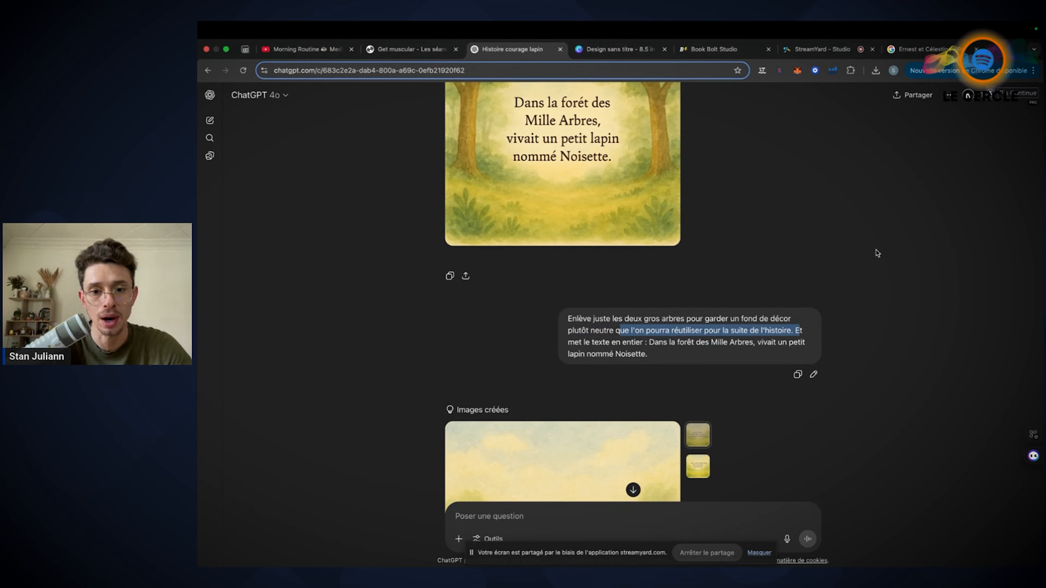
{"action": "scroll", "coordinate": [877, 253], "scroll_direction": "down", "scroll_amount": 1}
{"action": "left_click_drag", "start_coordinate": [623, 314], "coordinate": [647, 326]}
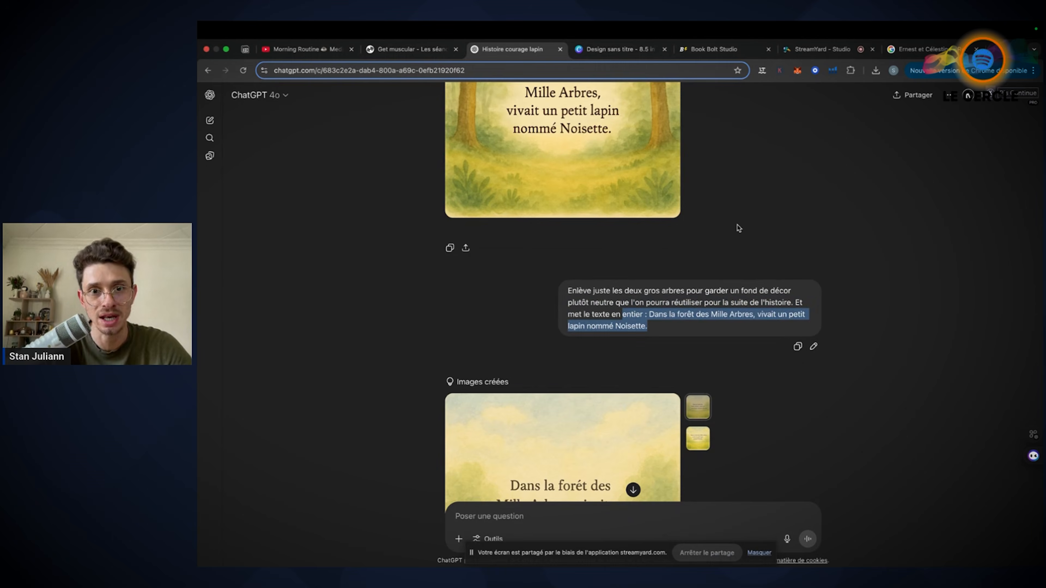
Compare the two image variants of the text page framed by trees
{"action": "scroll", "coordinate": [739, 228], "scroll_direction": "up", "scroll_amount": 4}
{"action": "left_click", "coordinate": [698, 108]}
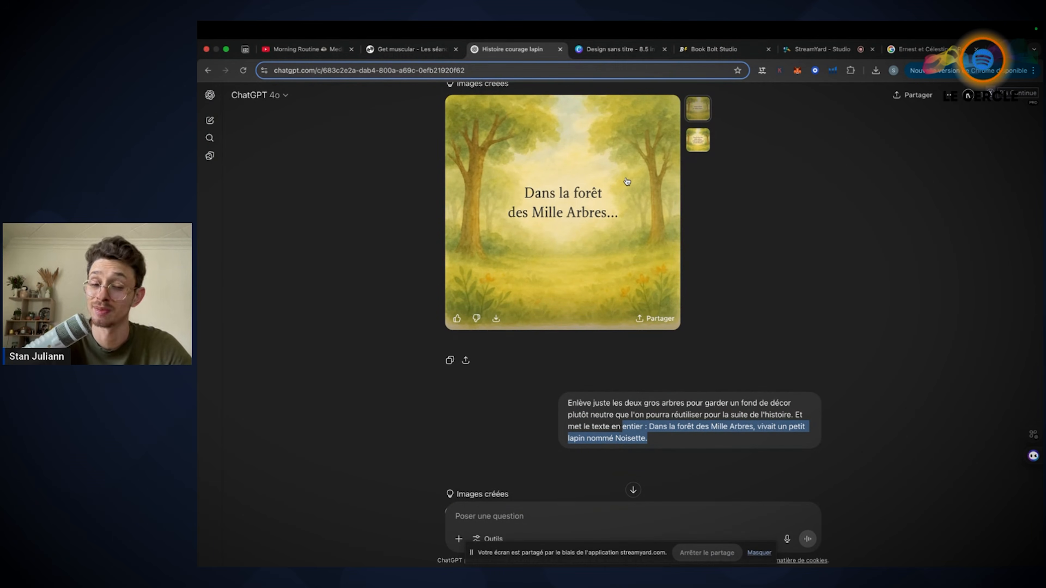
{"action": "left_click", "coordinate": [696, 145]}
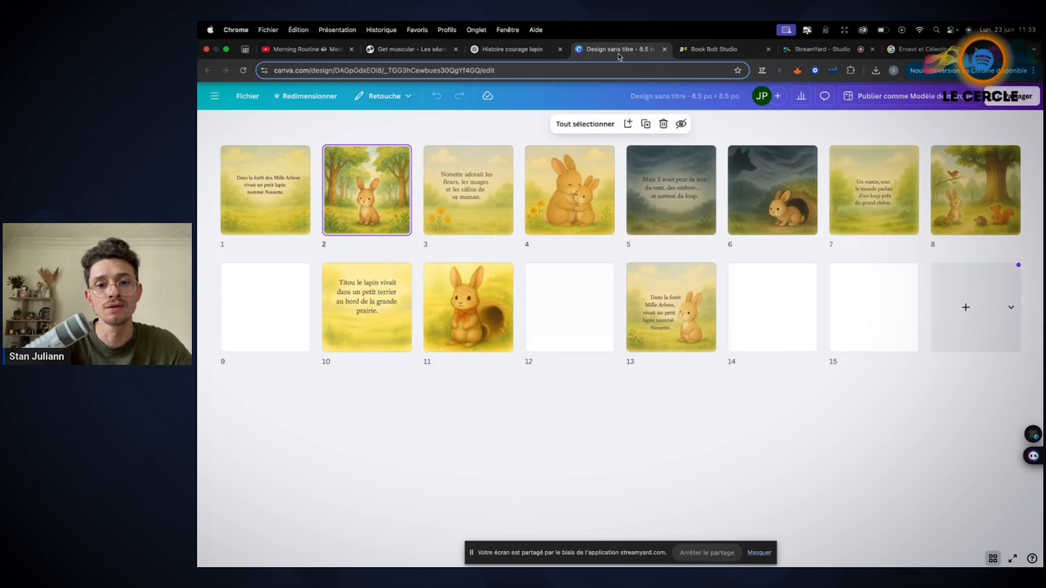
Switch to Canva, leave the grid view, and add a text box with a short first-name greeting above the rabbit on page 2
{"action": "left_click", "coordinate": [615, 49]}
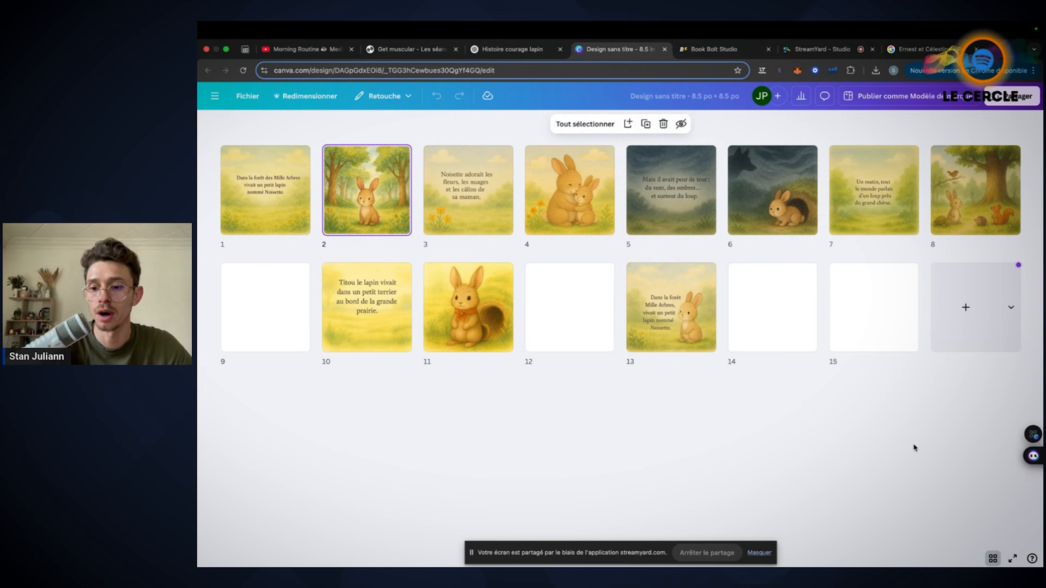
{"action": "left_click", "coordinate": [992, 560]}
{"action": "left_click", "coordinate": [215, 201]}
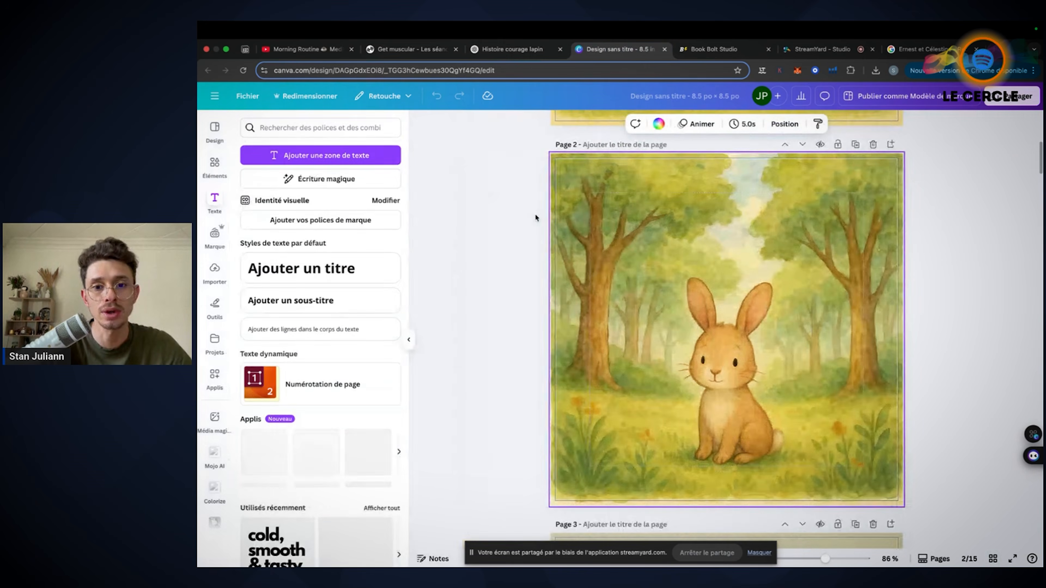
{"action": "left_click", "coordinate": [306, 157]}
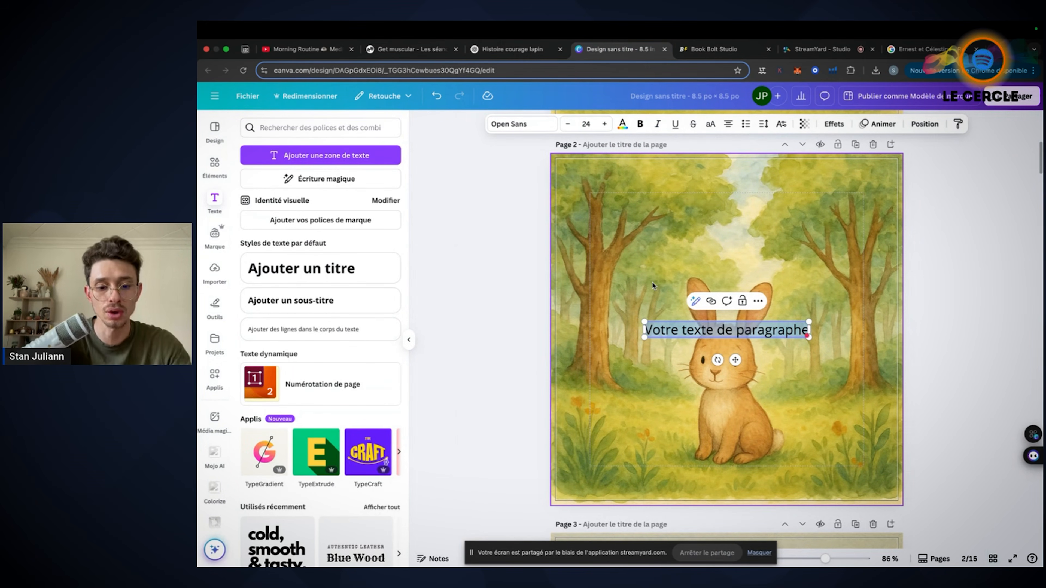
{"action": "type", "text": "Salut c'est c"}
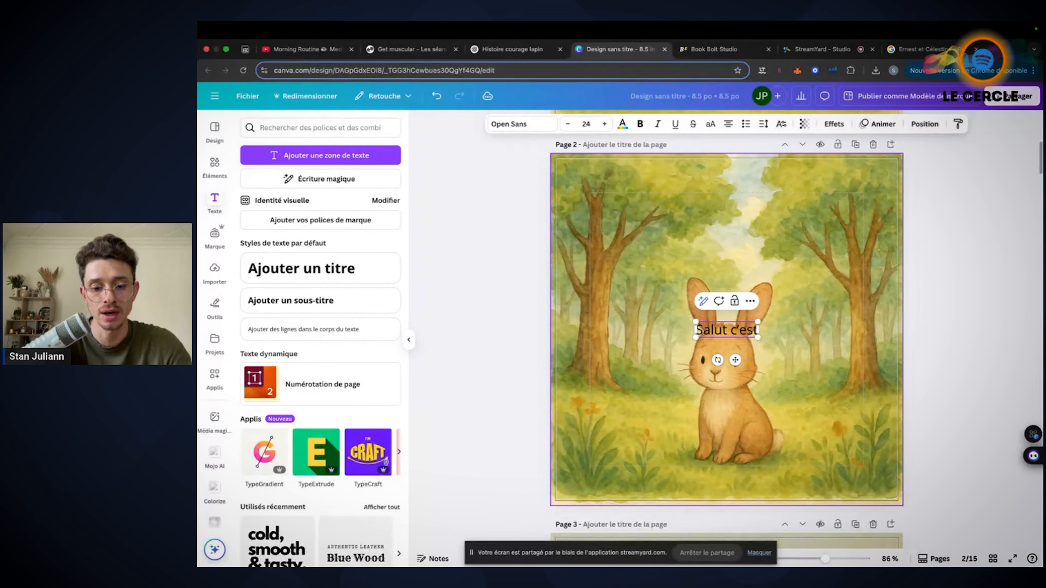
{"action": "key", "text": "BackSpace"}
{"action": "type", "text": "Stan !"}
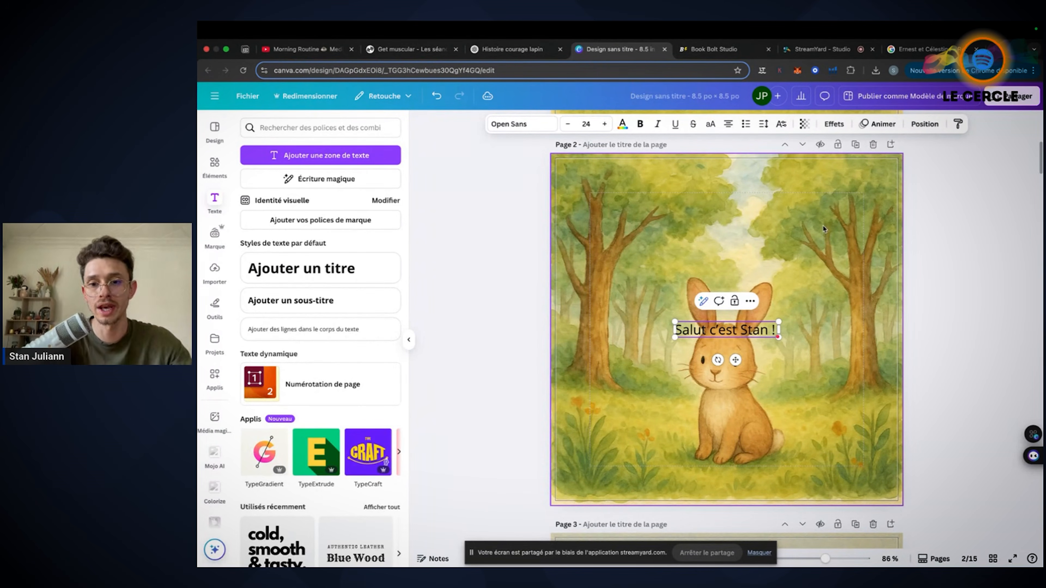
{"action": "left_click_drag", "start_coordinate": [725, 329], "coordinate": [725, 234]}
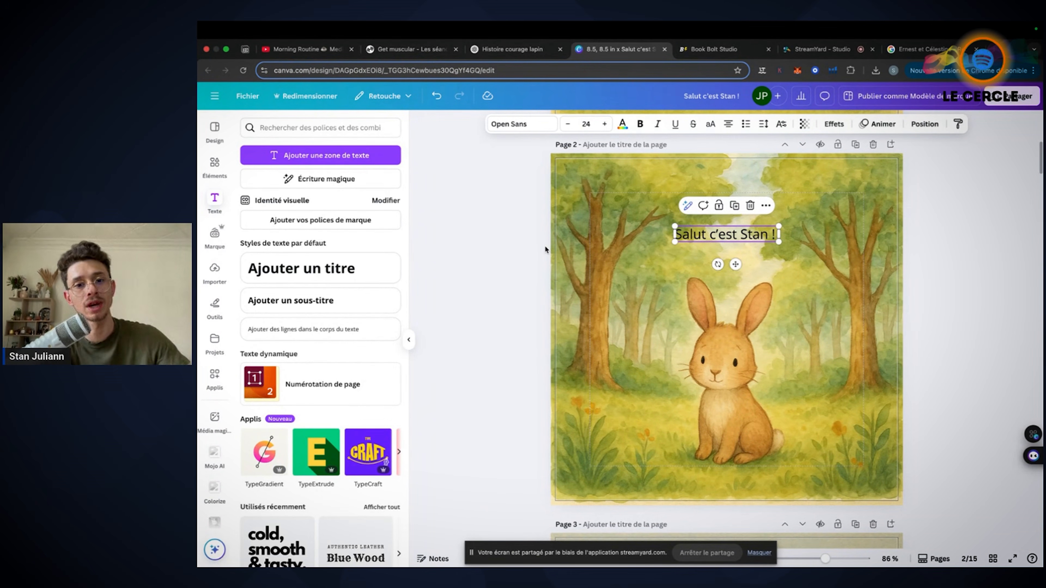
{"action": "left_click", "coordinate": [516, 258]}
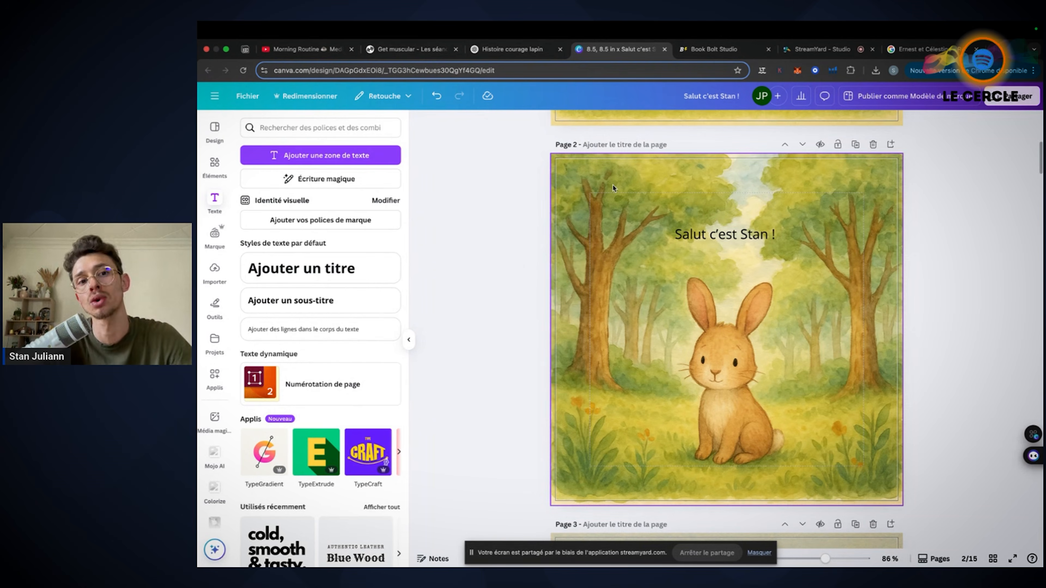
Return to ChatGPT and compare the two variants of the text page without trees
{"action": "left_click", "coordinate": [537, 55]}
{"action": "mouse_move", "coordinate": [547, 324]}
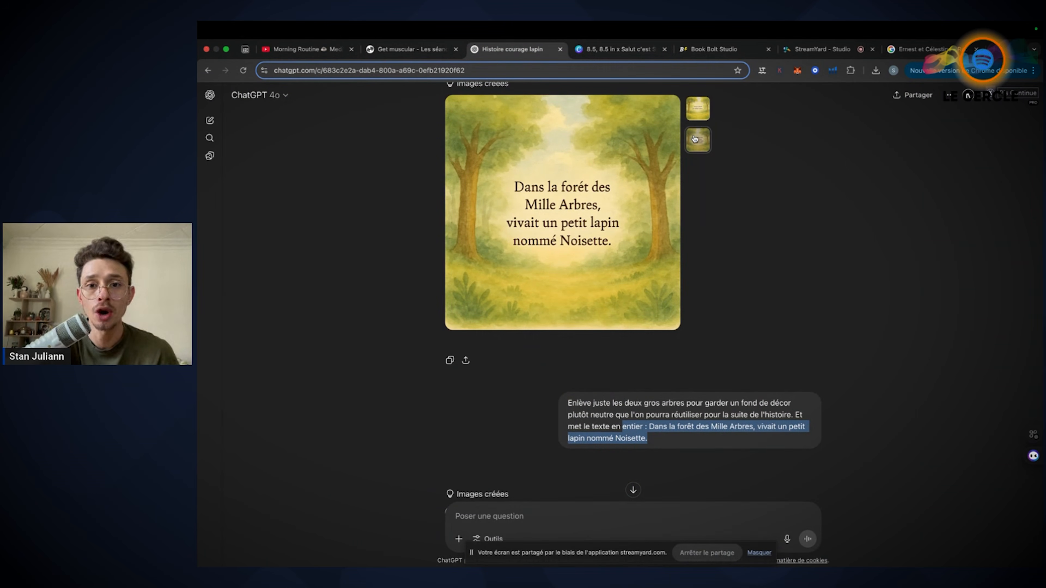
{"action": "scroll", "coordinate": [824, 346], "scroll_direction": "down", "scroll_amount": 8}
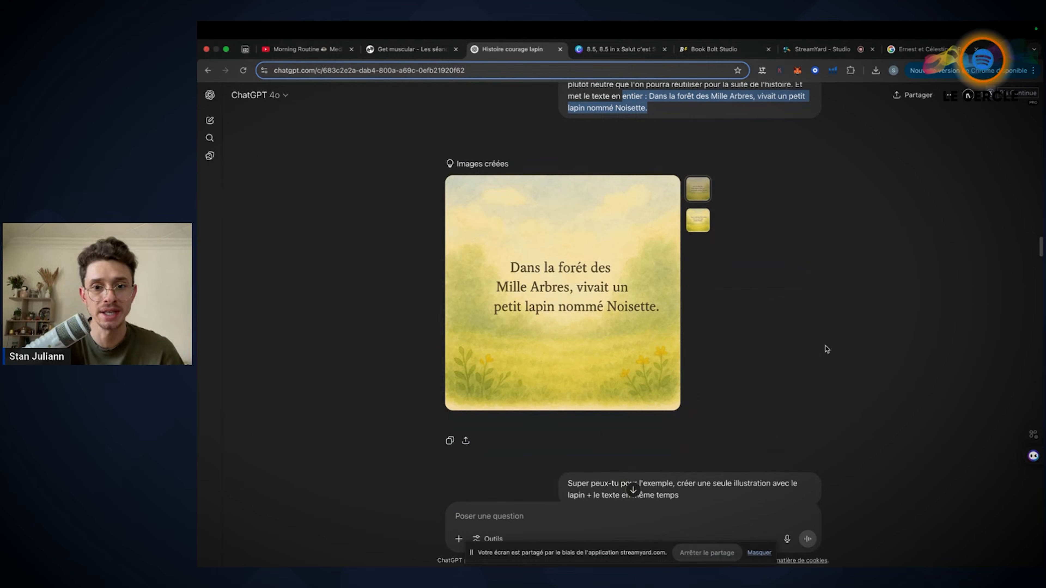
{"action": "left_click", "coordinate": [705, 221]}
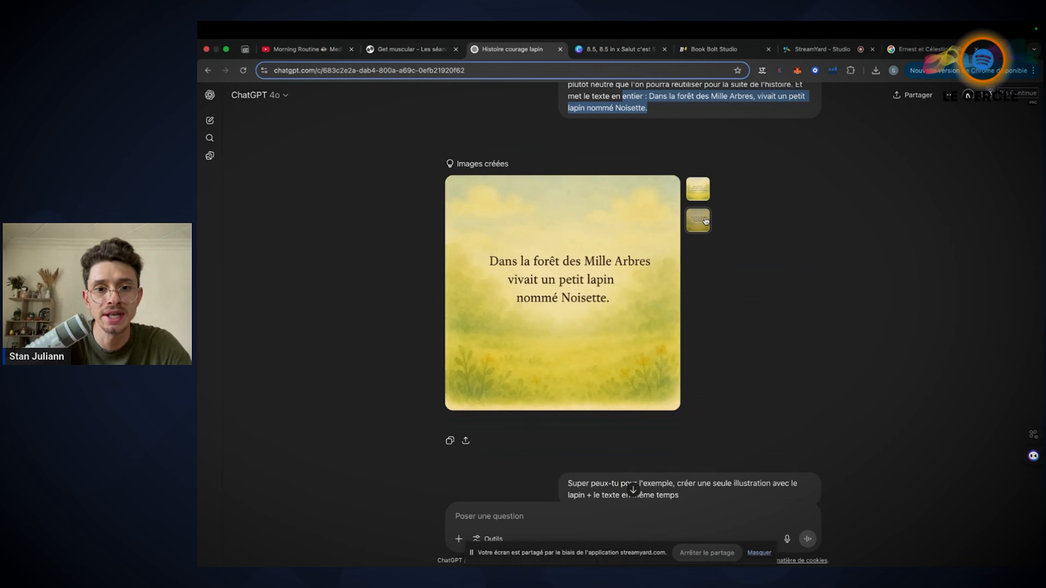
Switch between Canva and ChatGPT to compare the Noisette text page on page 1 with its source image and the rabbit illustration on page 2
{"action": "left_click", "coordinate": [636, 50]}
{"action": "scroll", "coordinate": [591, 272], "scroll_direction": "up", "scroll_amount": 5}
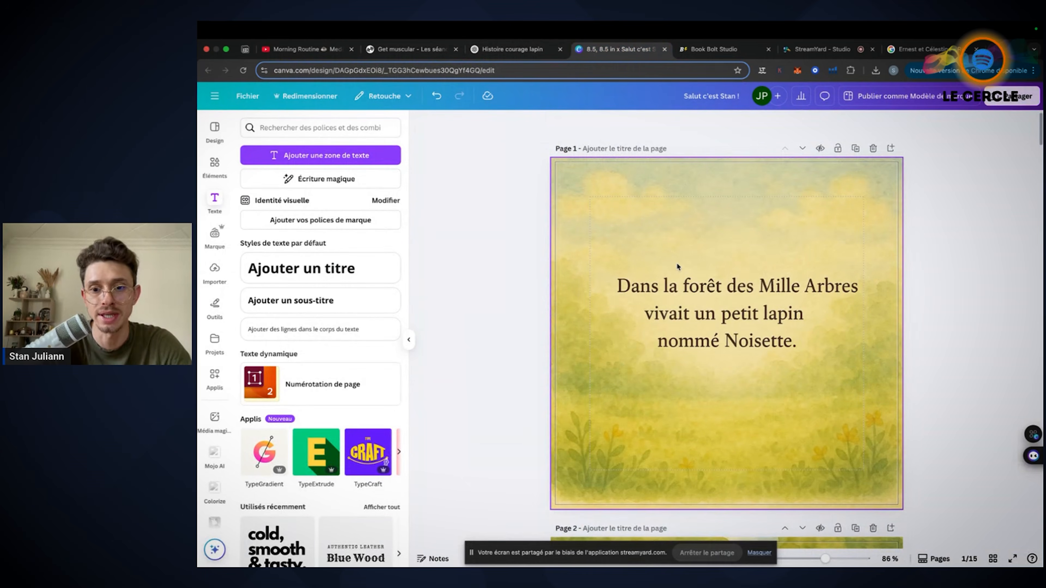
{"action": "left_click", "coordinate": [510, 50]}
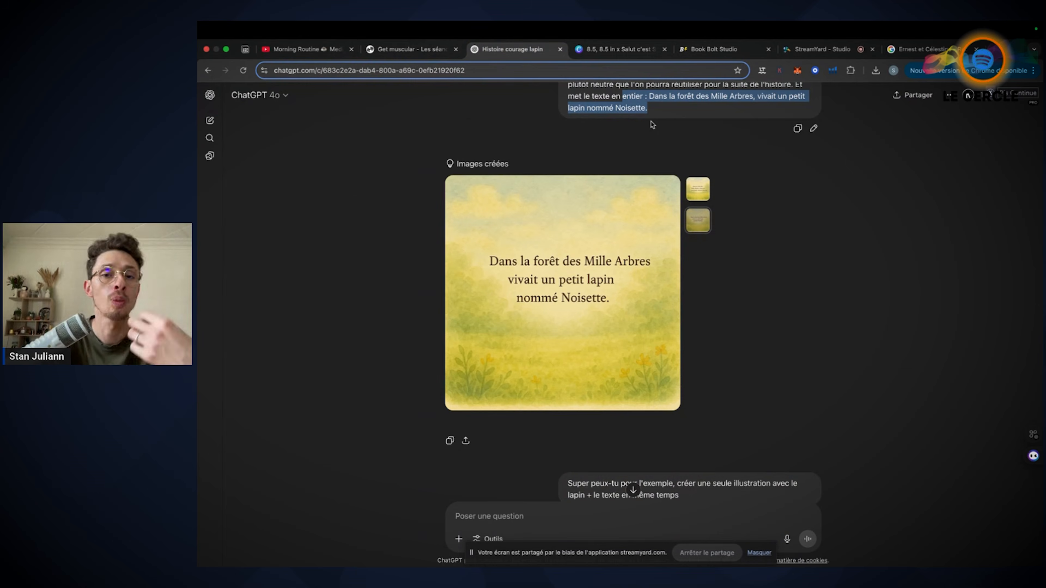
{"action": "left_click", "coordinate": [618, 49]}
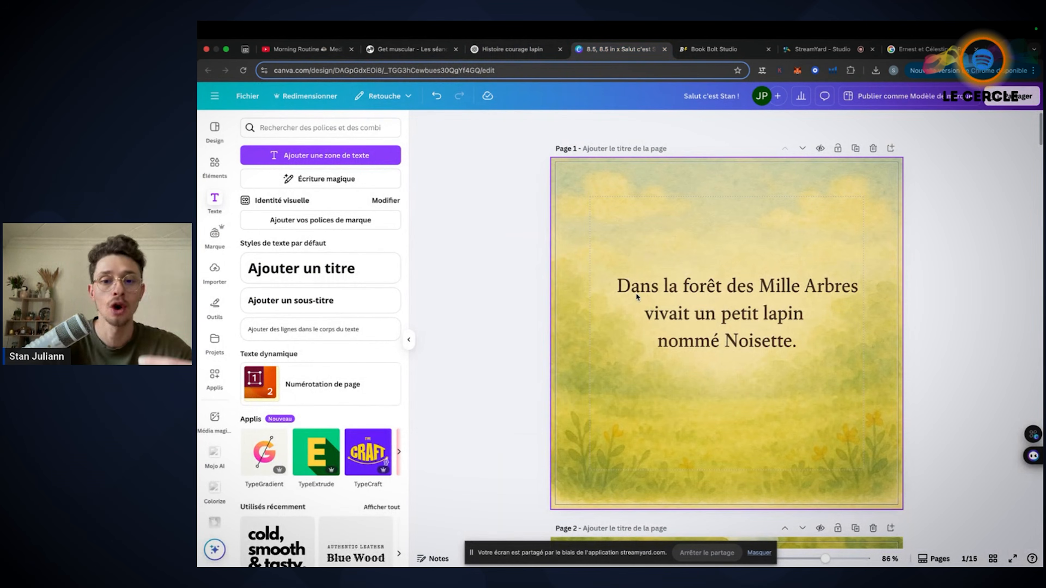
{"action": "scroll", "coordinate": [635, 292], "scroll_direction": "down", "scroll_amount": 8}
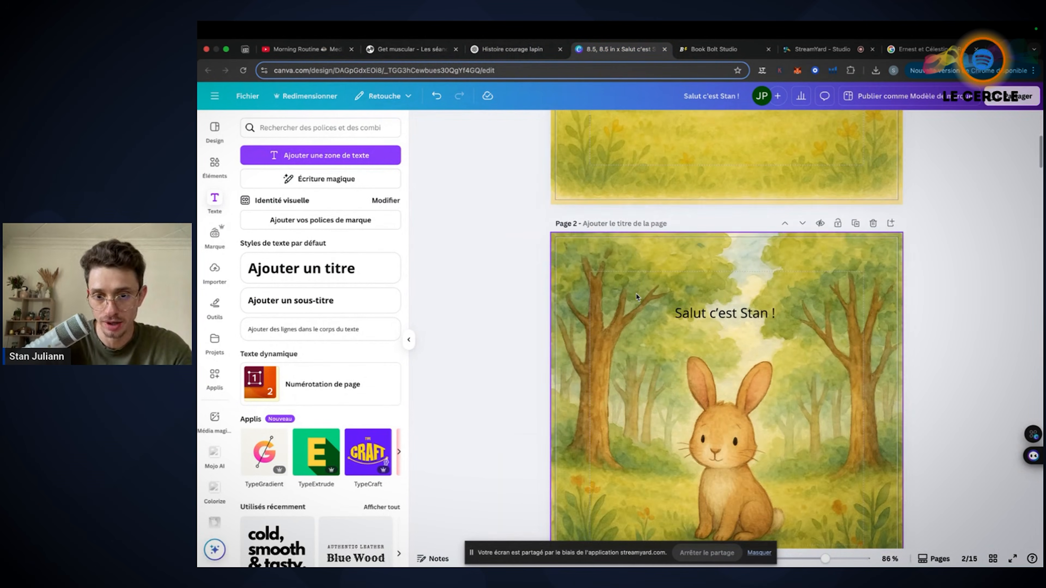
{"action": "scroll", "coordinate": [637, 297], "scroll_direction": "up", "scroll_amount": 6}
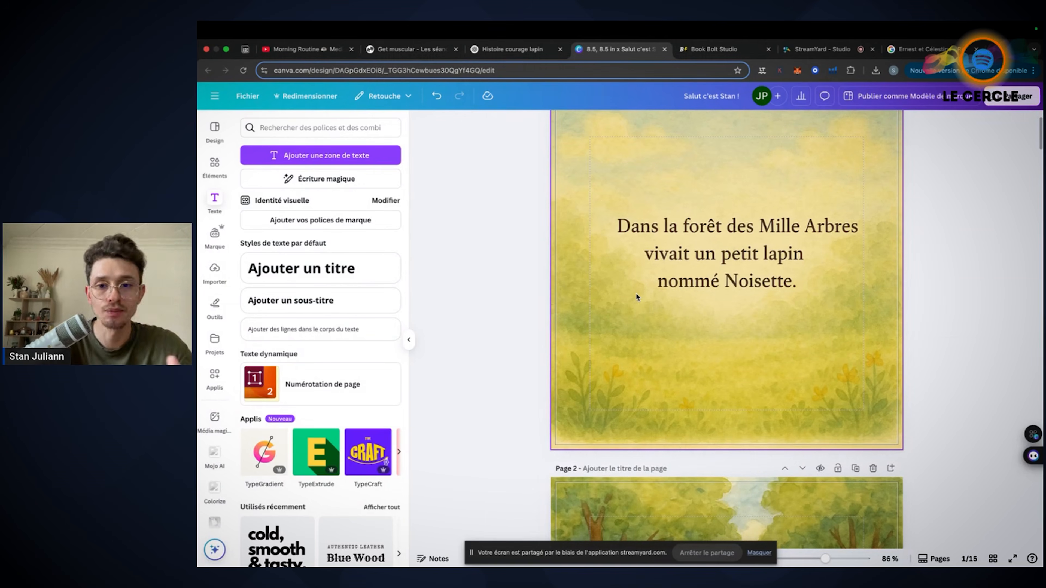
{"action": "scroll", "coordinate": [637, 297], "scroll_direction": "up", "scroll_amount": 1}
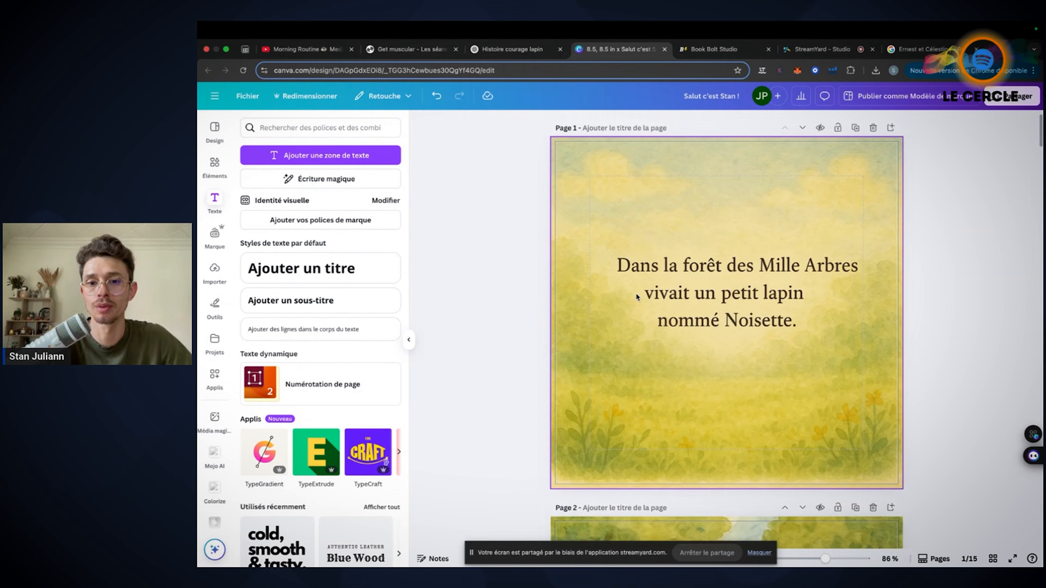
{"action": "left_click", "coordinate": [533, 50]}
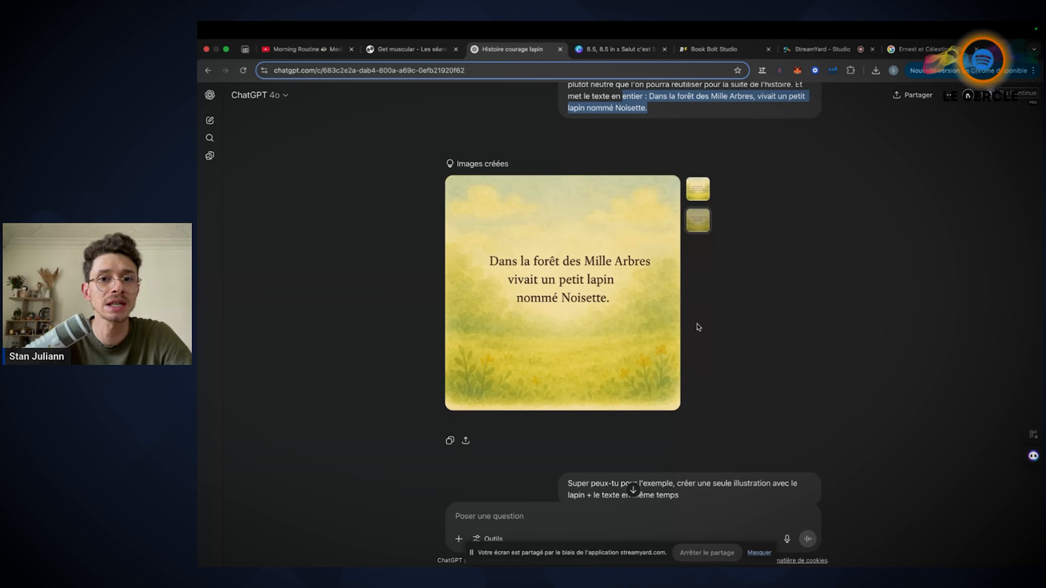
{"action": "left_click", "coordinate": [597, 50]}
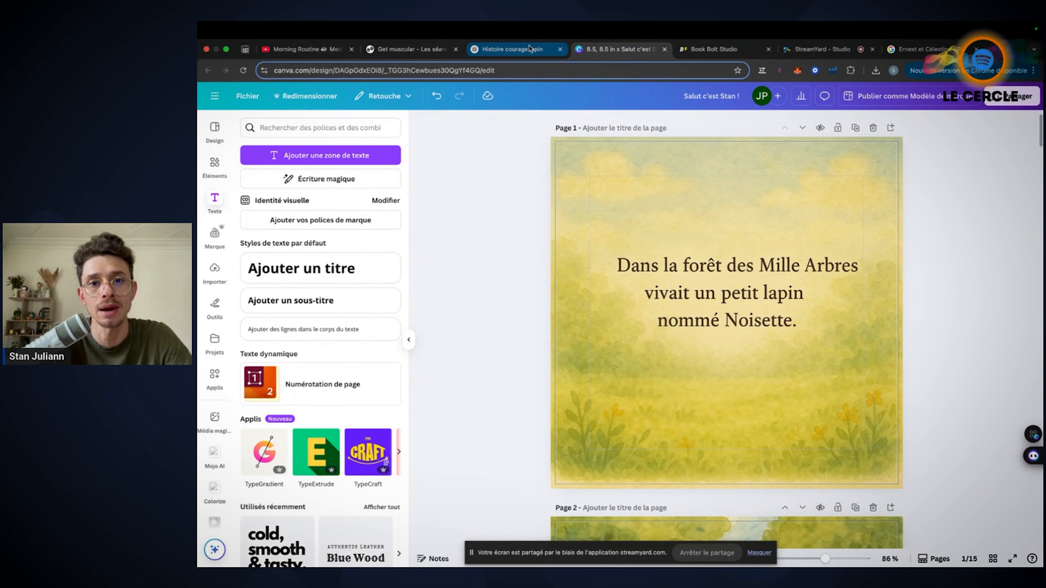
Return to ChatGPT, highlight the start of the prompt requesting the rabbit and text in one illustration, and view its second image variant
{"action": "left_click", "coordinate": [512, 49]}
{"action": "scroll", "coordinate": [590, 292], "scroll_direction": "down", "scroll_amount": 5}
{"action": "left_click_drag", "start_coordinate": [568, 285], "coordinate": [725, 285]}
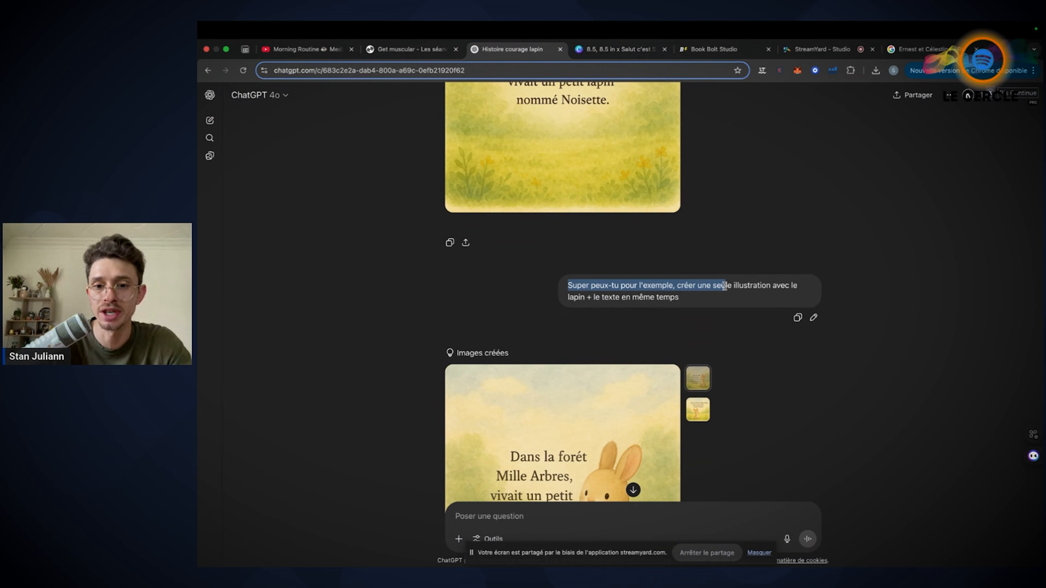
{"action": "left_click", "coordinate": [849, 275]}
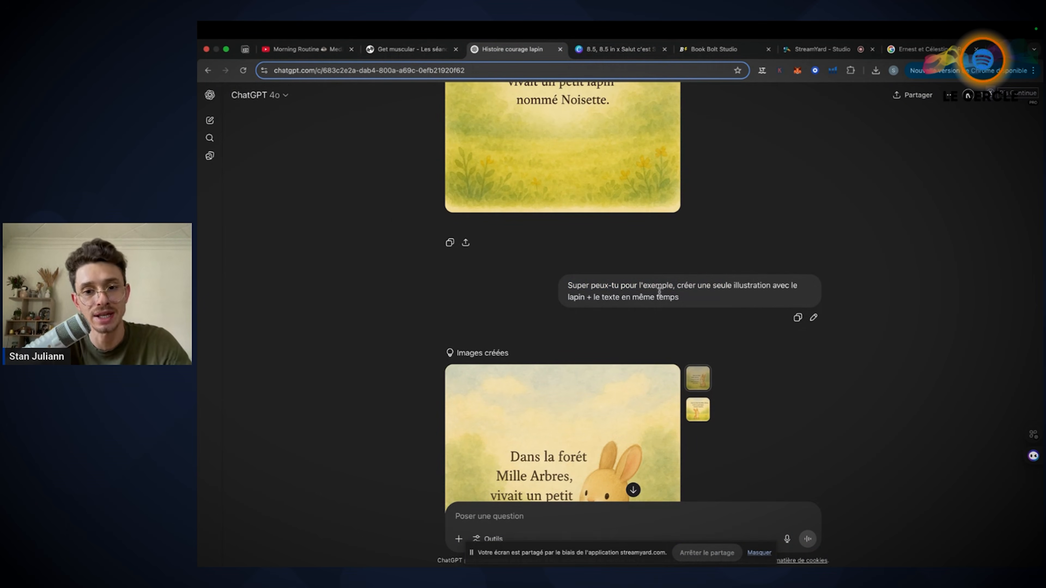
{"action": "scroll", "coordinate": [749, 227], "scroll_direction": "down", "scroll_amount": 5}
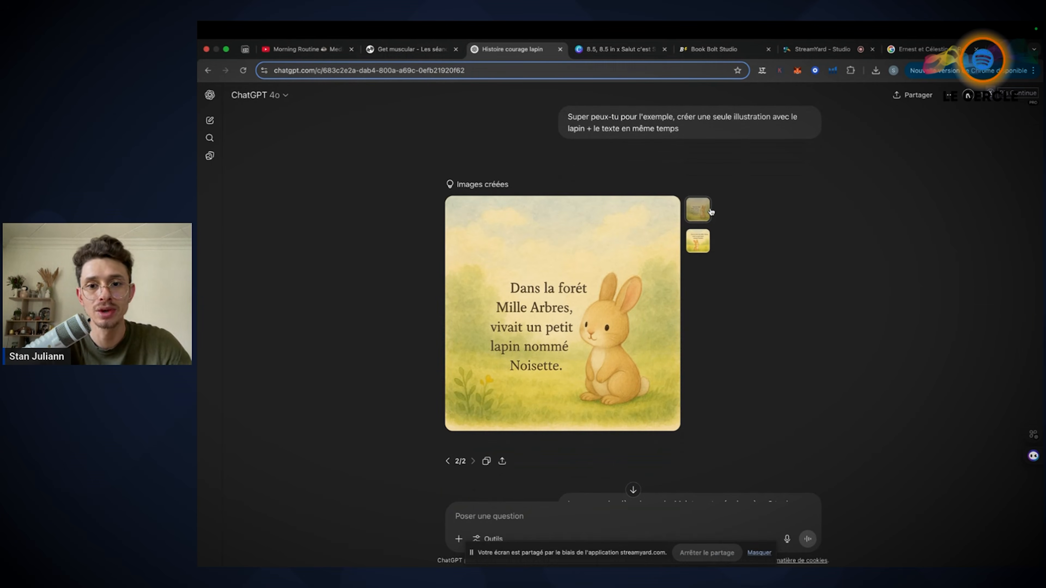
{"action": "left_click", "coordinate": [705, 244]}
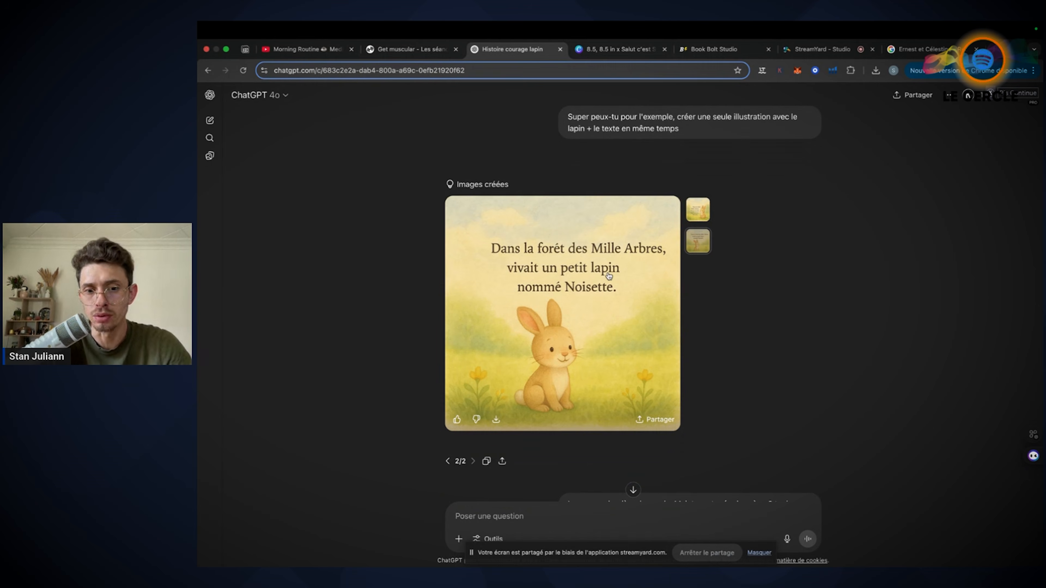
Switch to Canva and examine the combined rabbit-and-text illustration on page 13, including its place in the page grid
{"action": "left_click", "coordinate": [618, 49]}
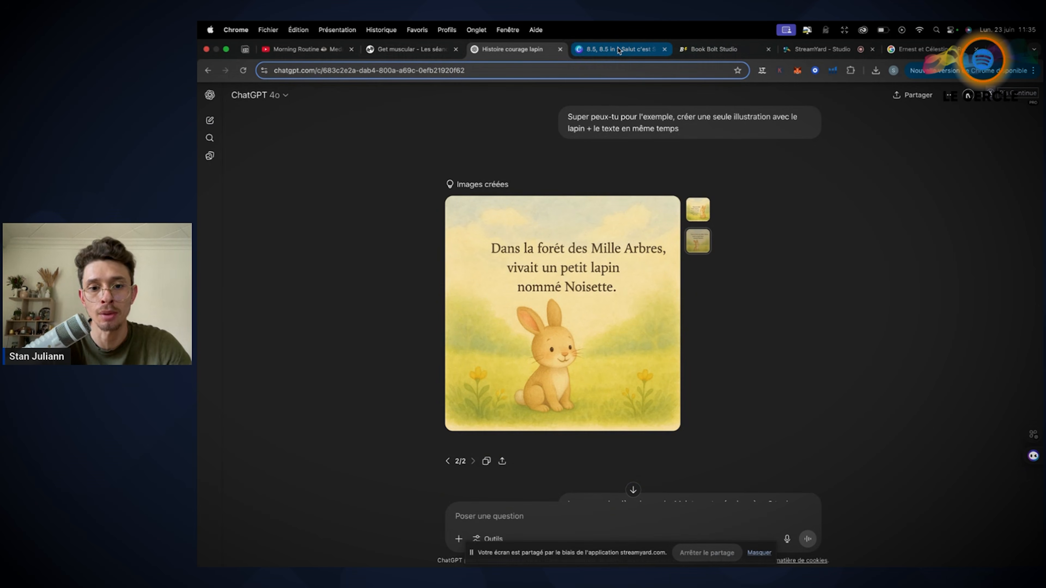
{"action": "scroll", "coordinate": [560, 379], "scroll_direction": "down", "scroll_amount": 20}
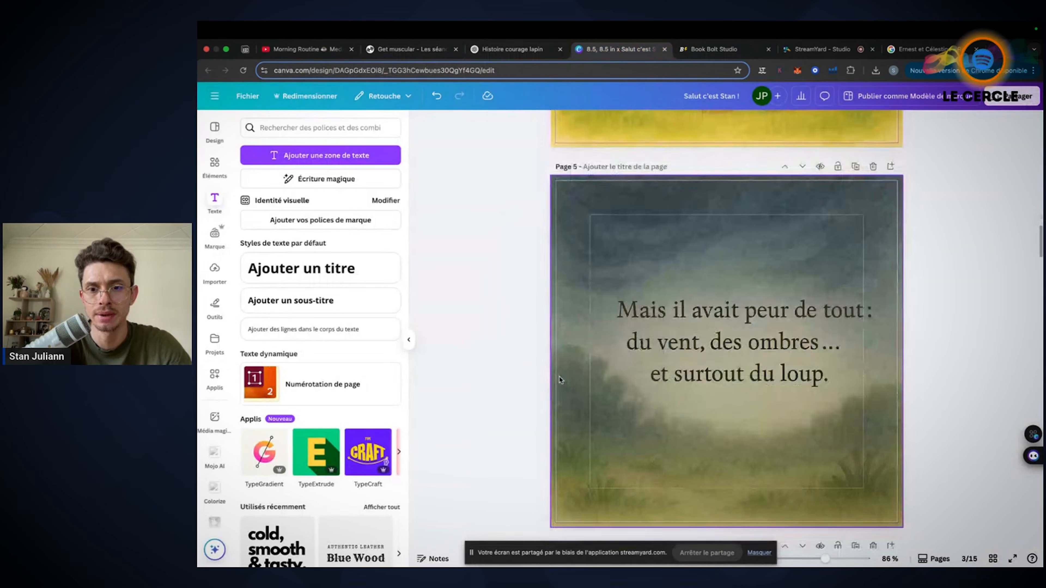
{"action": "scroll", "coordinate": [560, 379], "scroll_direction": "down", "scroll_amount": 20}
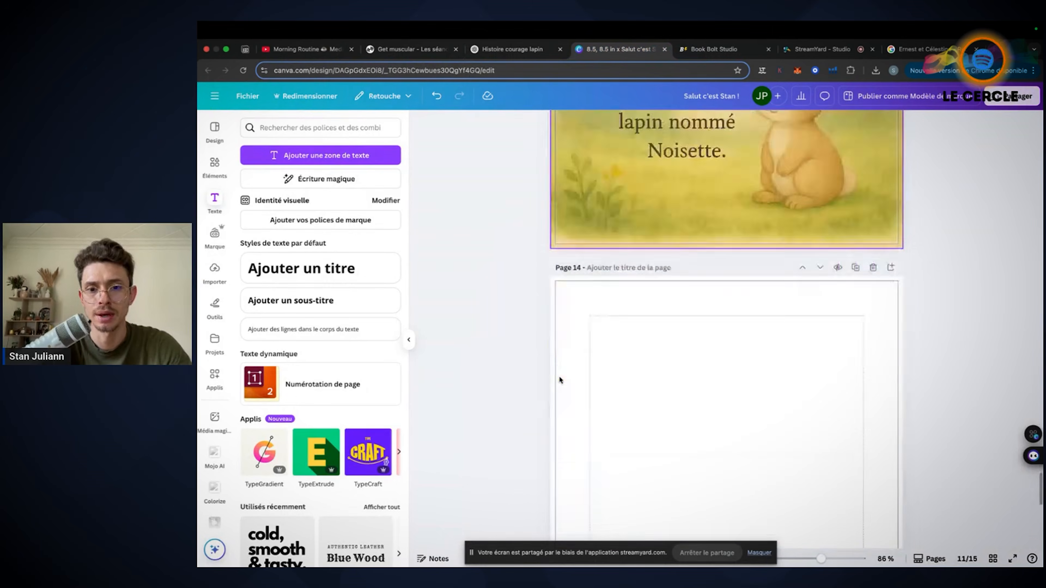
{"action": "scroll", "coordinate": [559, 379], "scroll_direction": "up", "scroll_amount": 2}
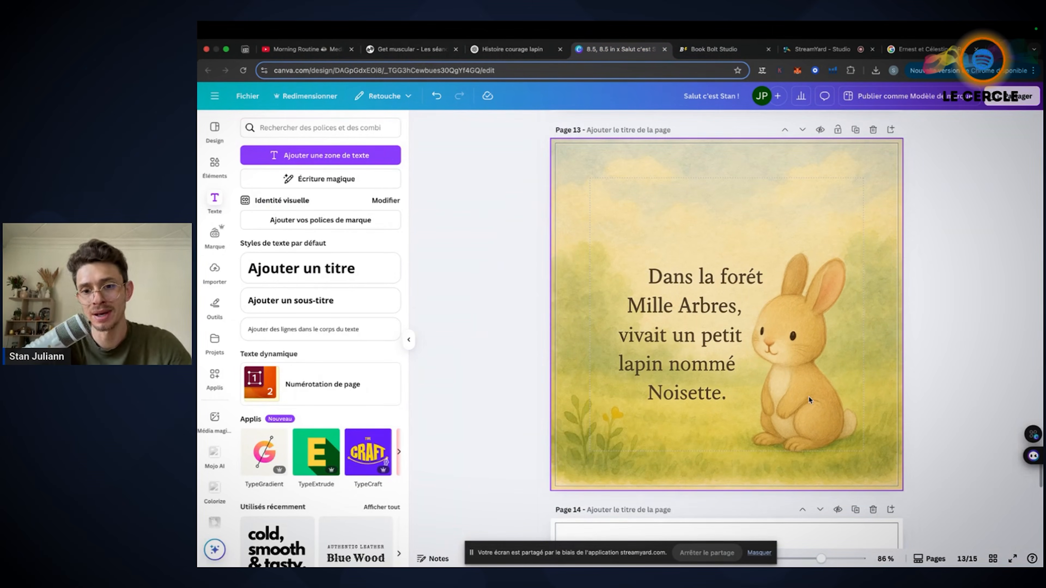
{"action": "left_click", "coordinate": [993, 558]}
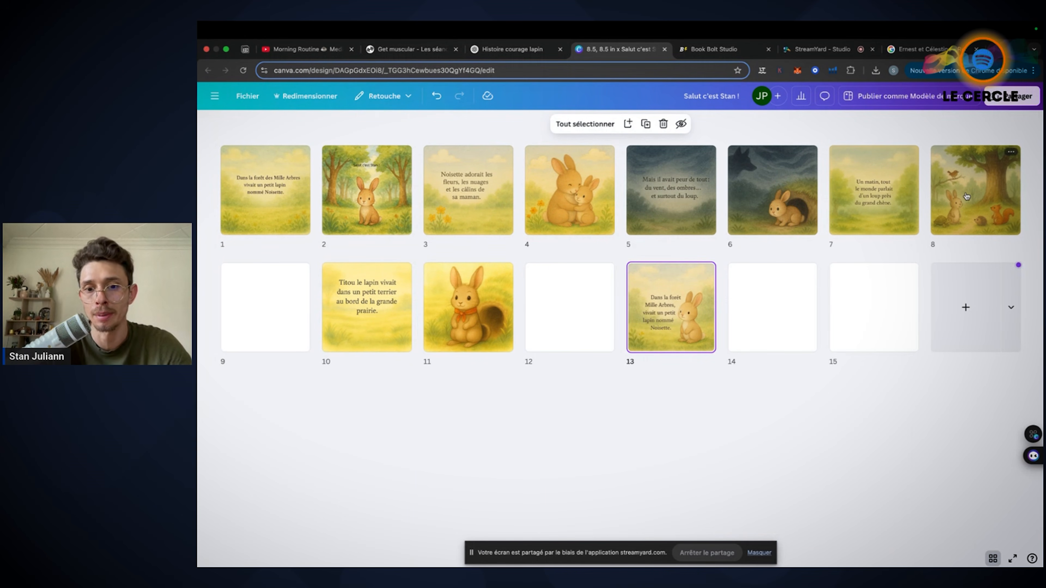
{"action": "left_click", "coordinate": [993, 558]}
{"action": "left_click", "coordinate": [942, 304]}
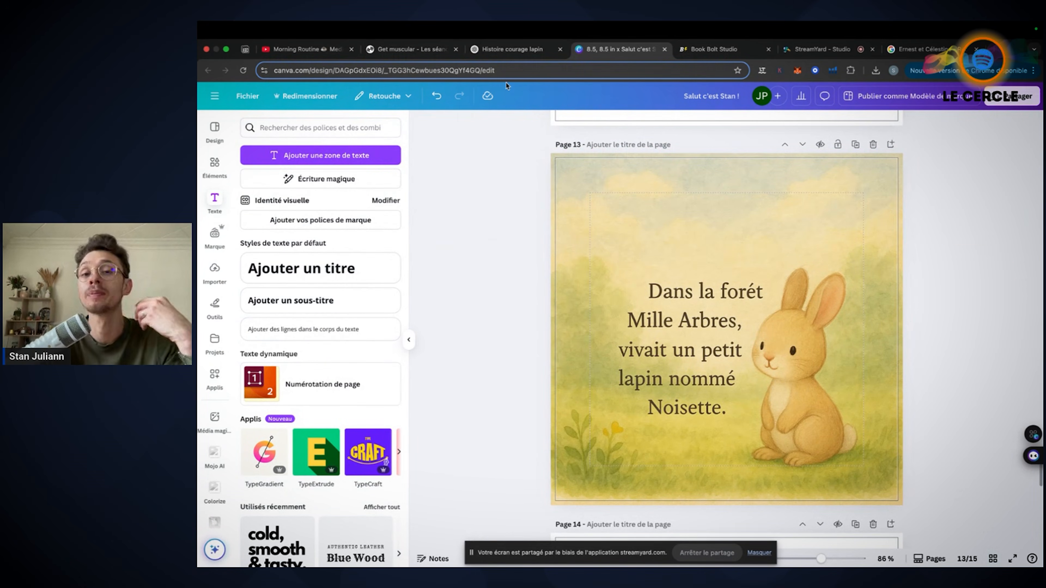
Show the ChatGPT variant with text beside the rabbit, and inspect the same illustration on page 13 in Canva
{"action": "left_click", "coordinate": [535, 55]}
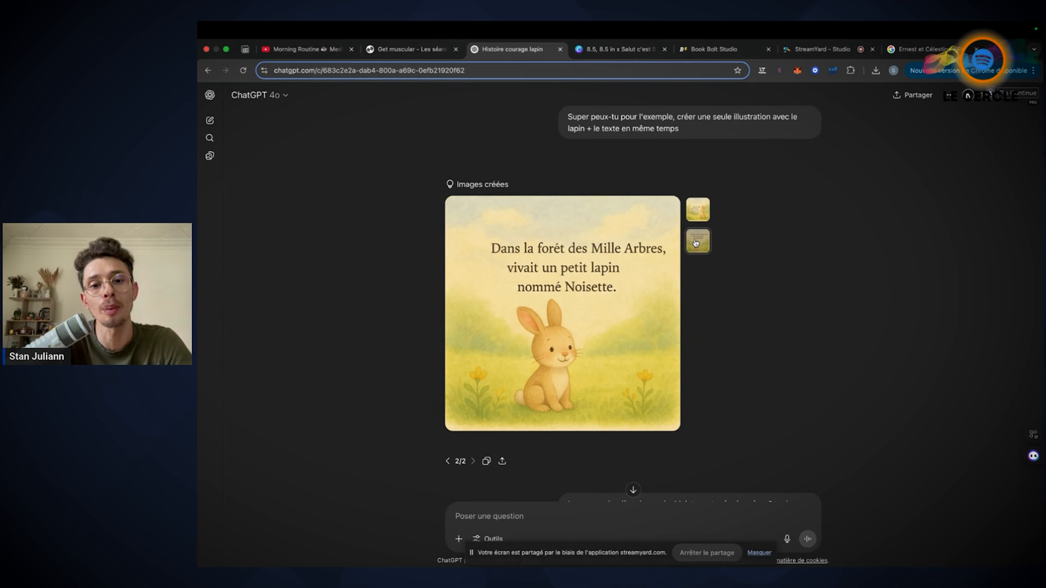
{"action": "left_click", "coordinate": [699, 212]}
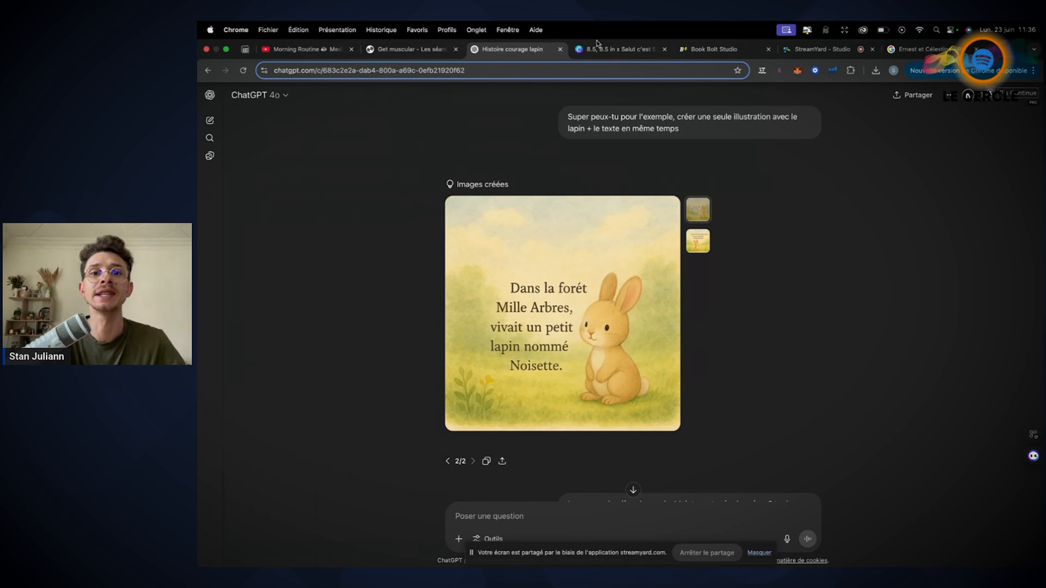
{"action": "left_click", "coordinate": [597, 49]}
{"action": "scroll", "coordinate": [748, 333], "scroll_direction": "down", "scroll_amount": 1}
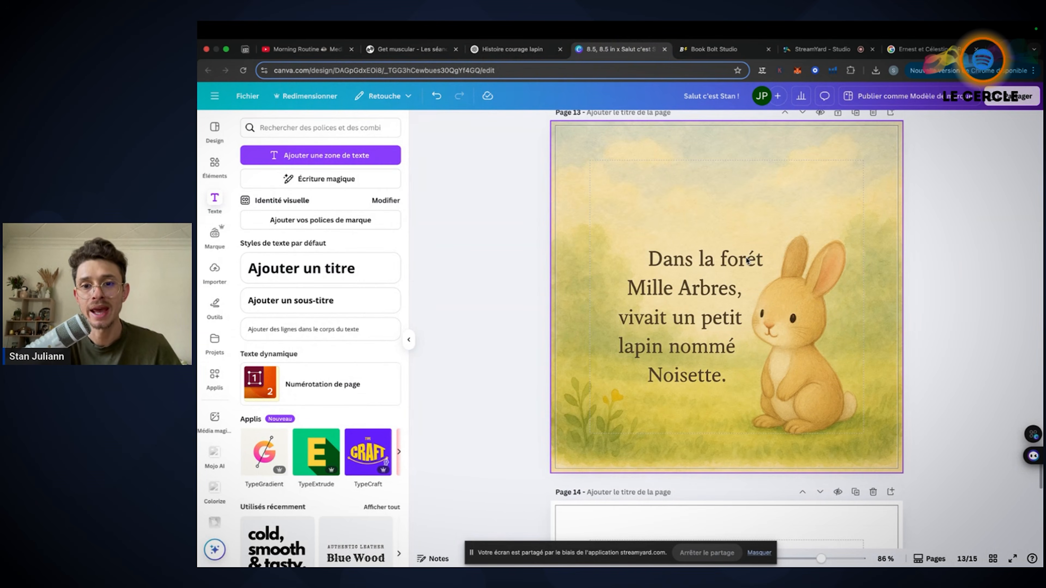
{"action": "left_click", "coordinate": [733, 263]}
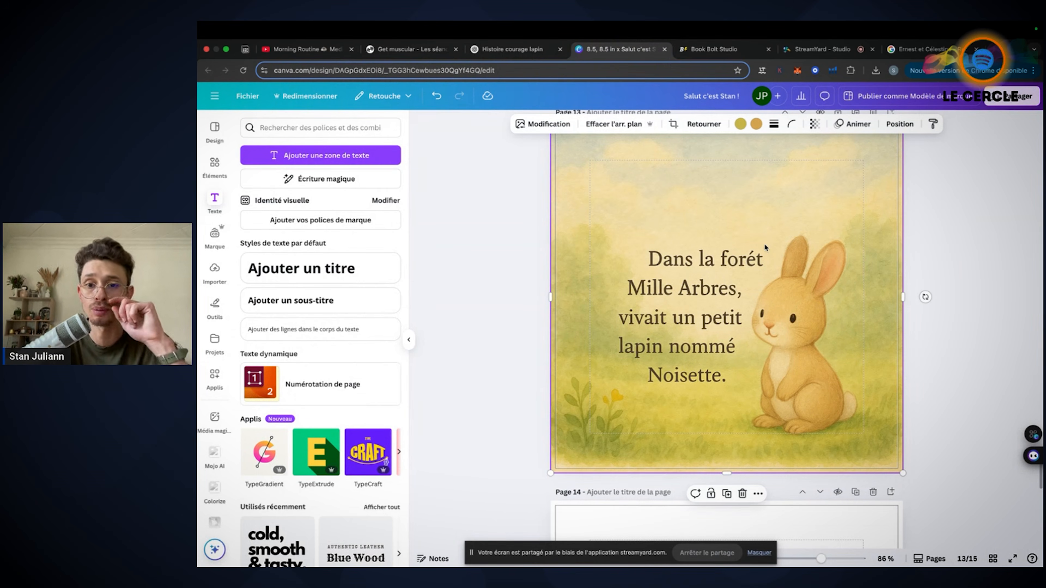
{"action": "scroll", "coordinate": [739, 201], "scroll_direction": "up", "scroll_amount": 2}
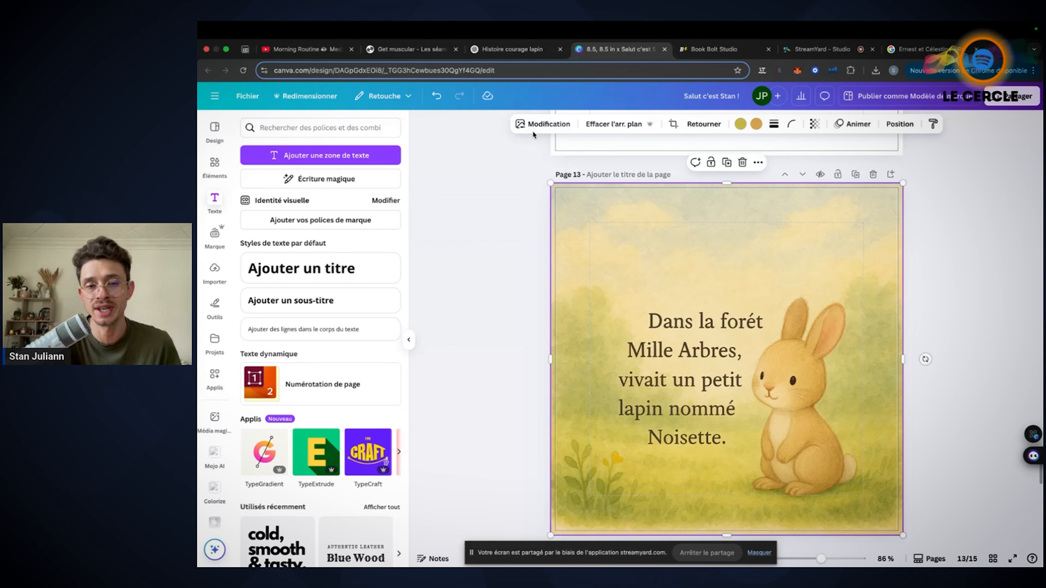
Check the combined illustration in ChatGPT once more, and review all book pages in Canva's grid view
{"action": "left_click", "coordinate": [503, 51]}
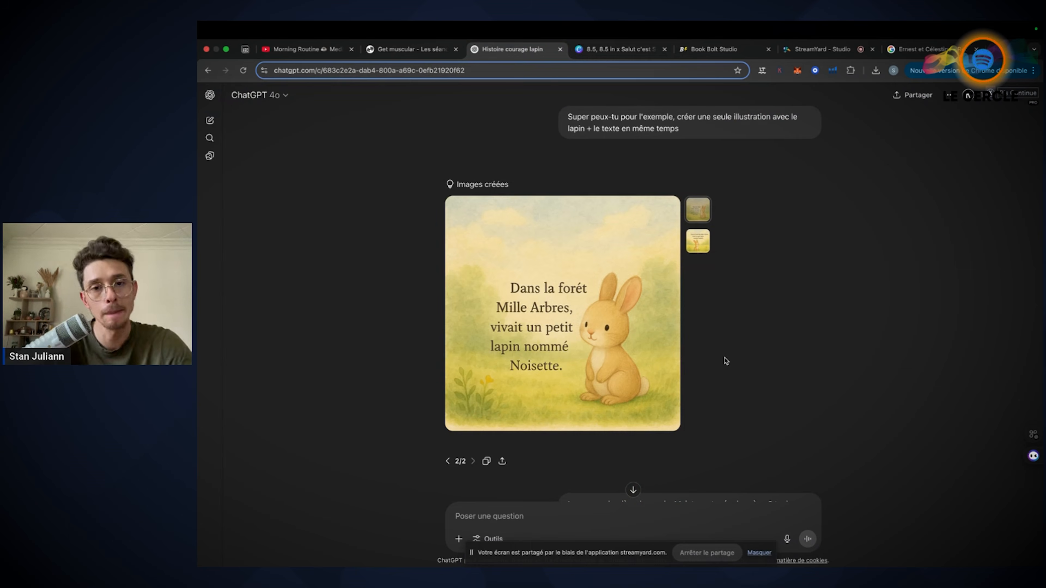
{"action": "key", "text": "ctrl+Tab"}
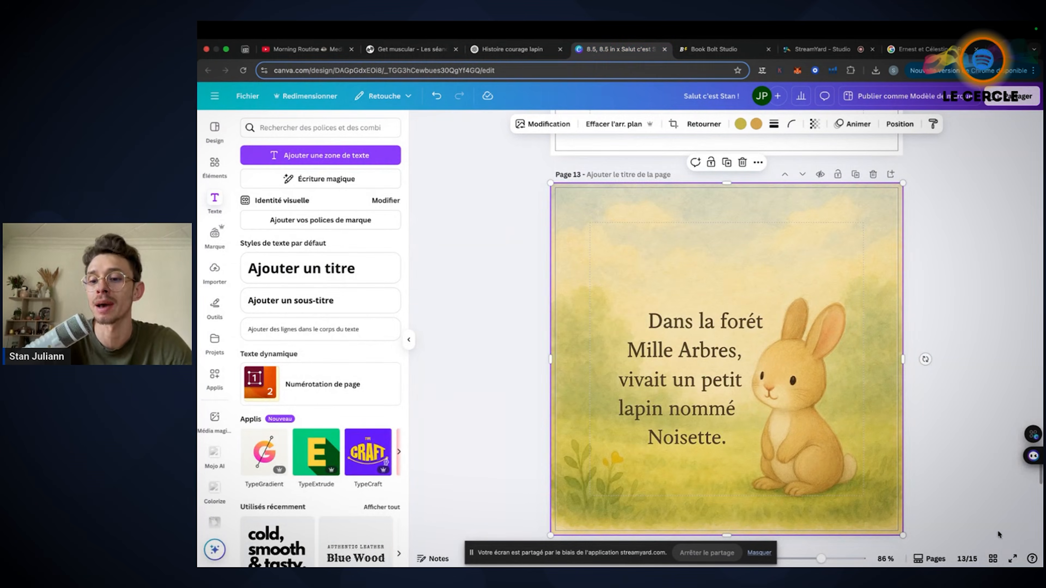
{"action": "left_click", "coordinate": [994, 560]}
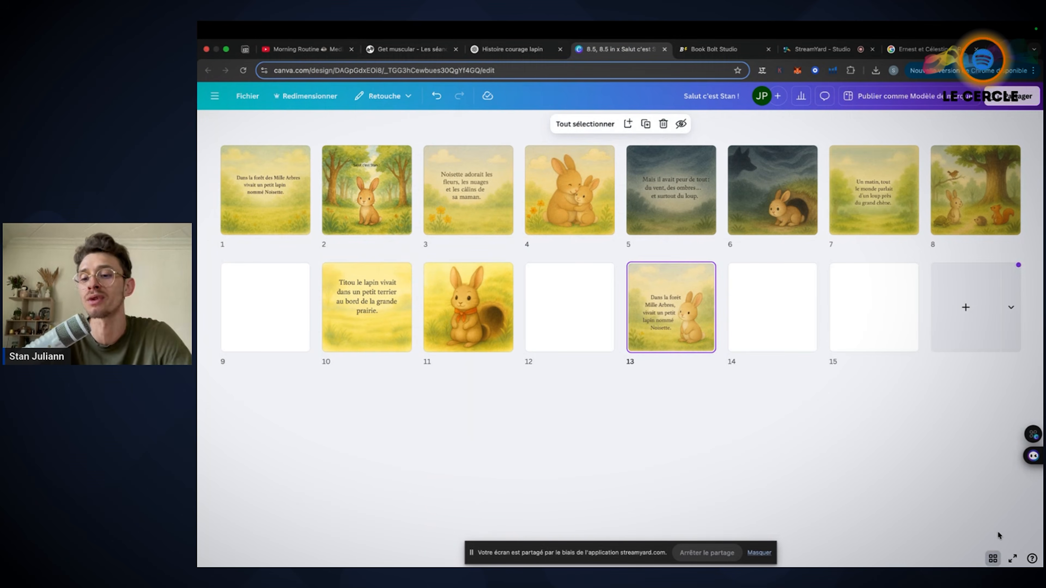
{"action": "left_click", "coordinate": [993, 559]}
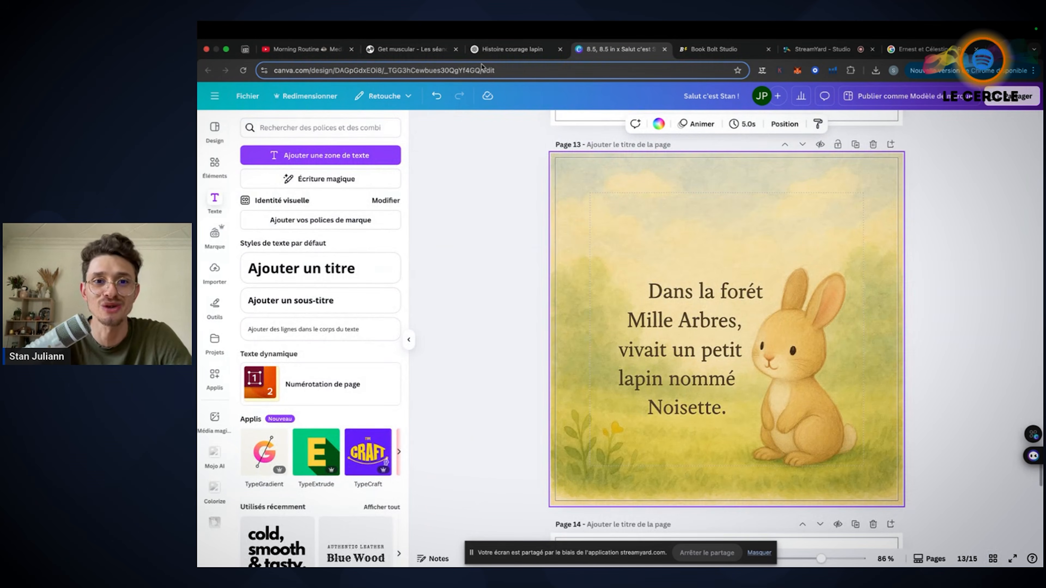
Return to ChatGPT and highlight "Ignore ma dernière demande." in the first scene 2 prompt
{"action": "left_click", "coordinate": [483, 51]}
{"action": "scroll", "coordinate": [629, 312], "scroll_direction": "down", "scroll_amount": 5}
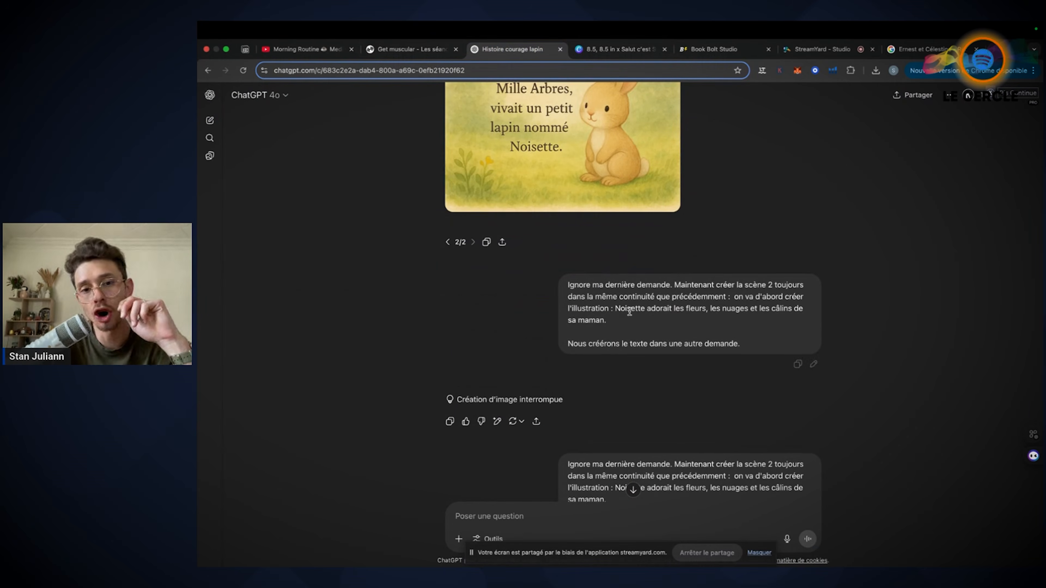
{"action": "left_click_drag", "start_coordinate": [674, 285], "coordinate": [567, 285]}
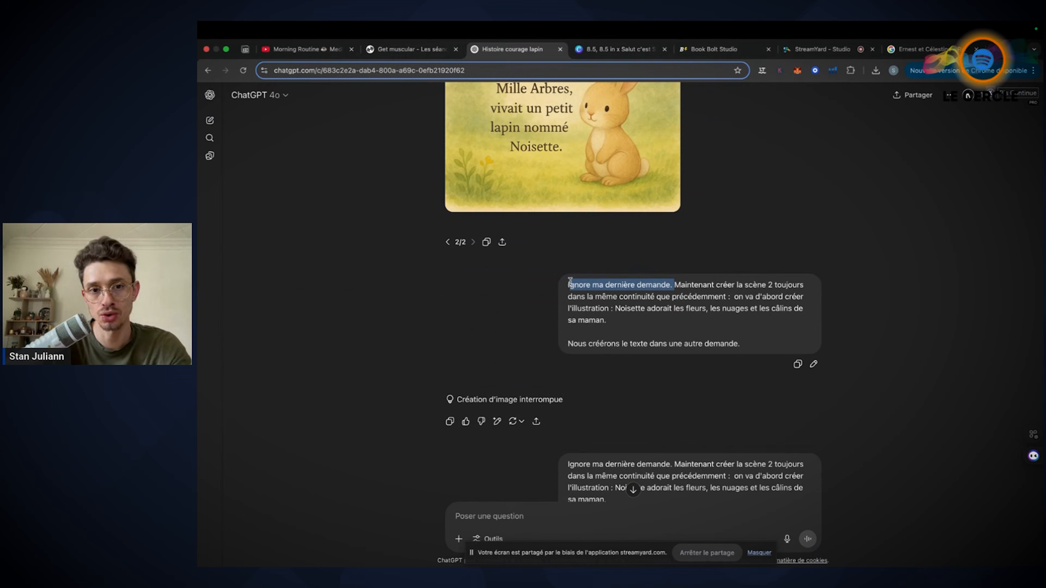
Compare the two variants of the illustration combining the rabbit and the text
{"action": "scroll", "coordinate": [606, 161], "scroll_direction": "up", "scroll_amount": 3}
{"action": "scroll", "coordinate": [581, 228], "scroll_direction": "up", "scroll_amount": 4}
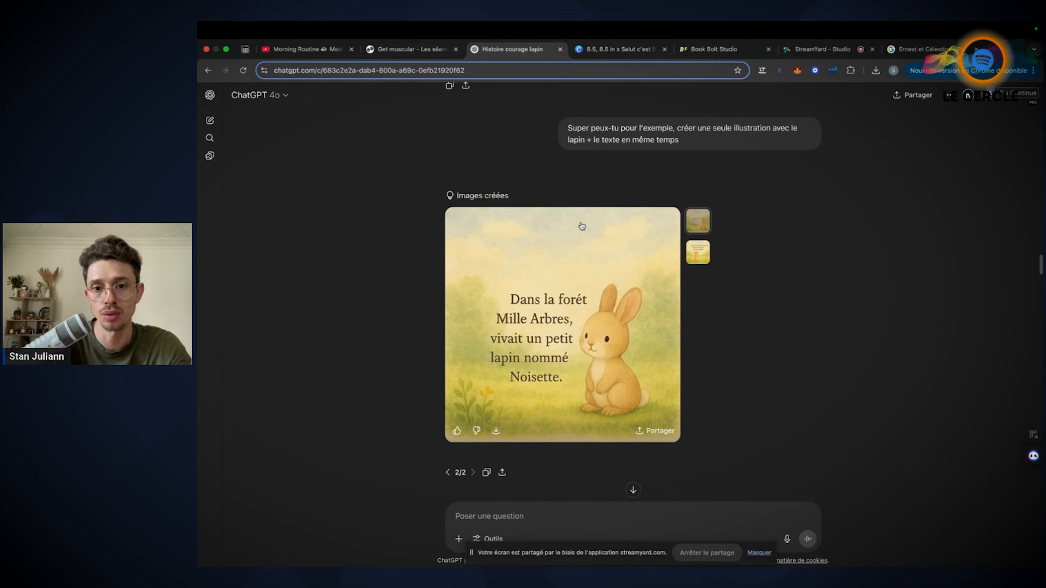
{"action": "left_click", "coordinate": [701, 260]}
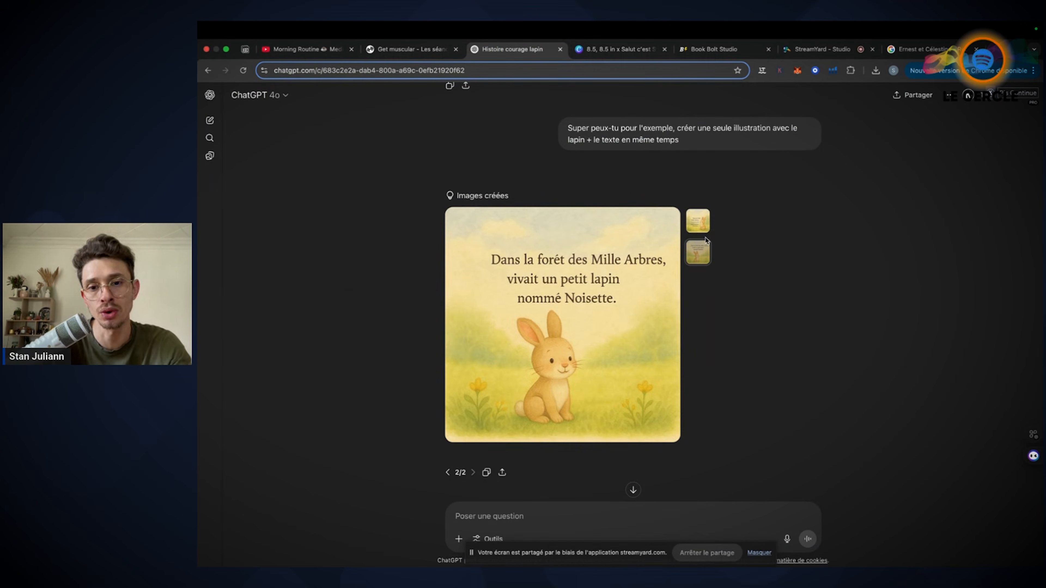
{"action": "left_click", "coordinate": [698, 228]}
Highlight the scene 2 prompt's story sentence and its note about creating the text separately, and view the mother rabbit illustration
{"action": "scroll", "coordinate": [761, 287], "scroll_direction": "down", "scroll_amount": 6}
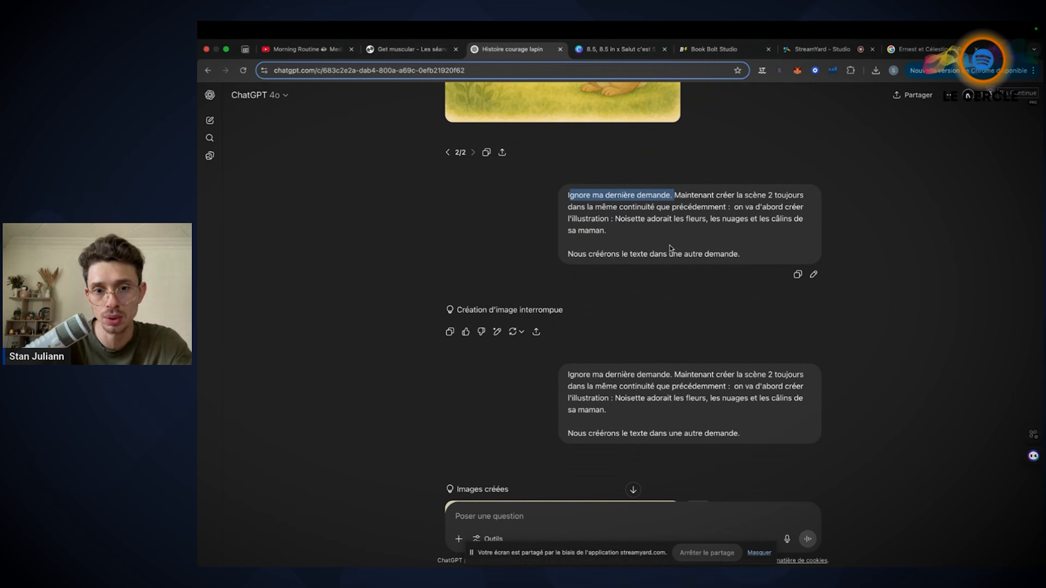
{"action": "left_click_drag", "start_coordinate": [615, 219], "coordinate": [713, 230]}
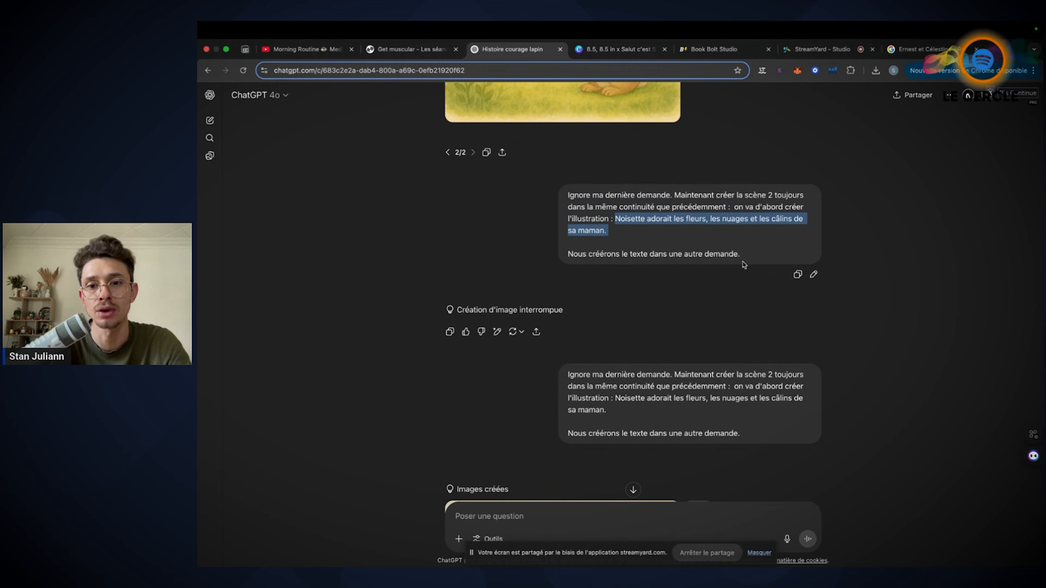
{"action": "left_click_drag", "start_coordinate": [595, 254], "coordinate": [748, 265]}
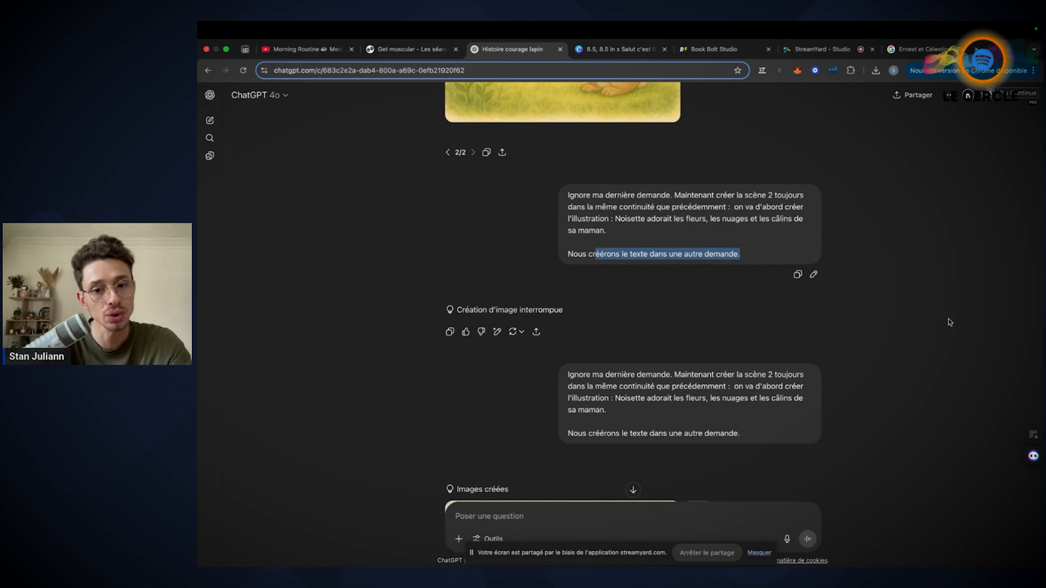
{"action": "scroll", "coordinate": [596, 224], "scroll_direction": "down", "scroll_amount": 2}
{"action": "scroll", "coordinate": [596, 223], "scroll_direction": "down", "scroll_amount": 6}
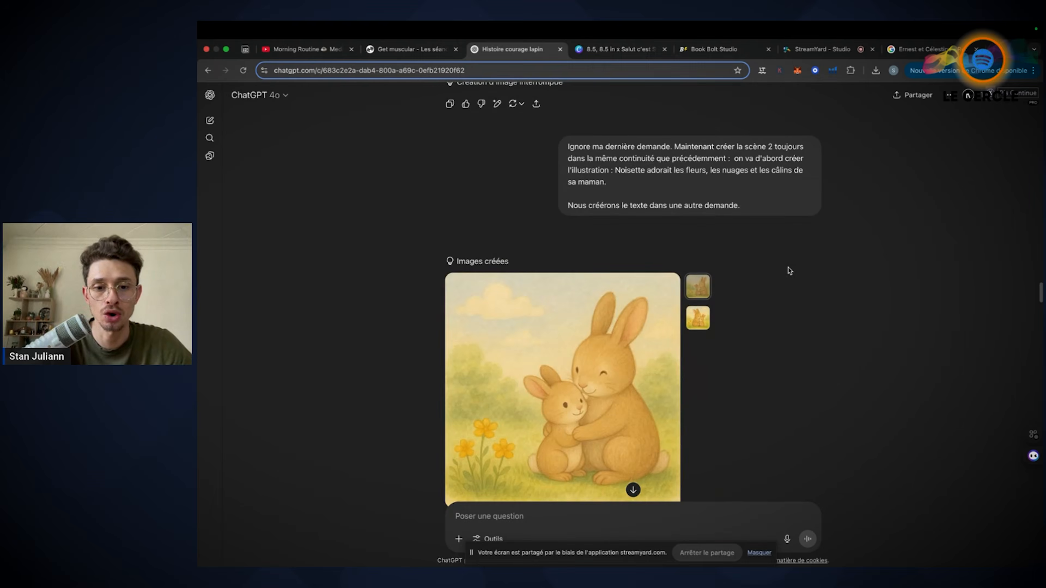
Compare the two variants of the scene 2 illustration with the hugging rabbits, ending on the second one
{"action": "left_click", "coordinate": [703, 218]}
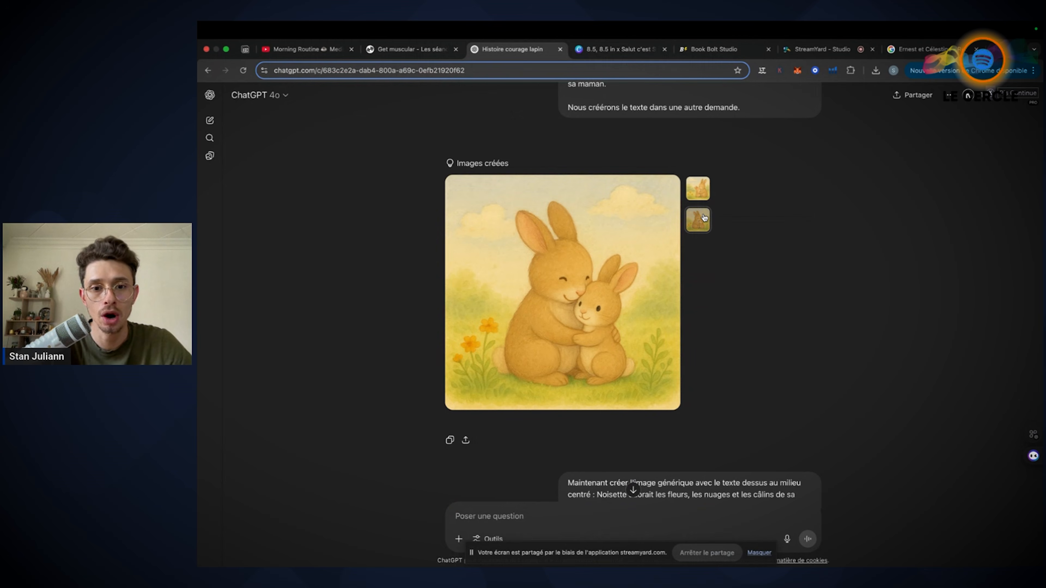
{"action": "left_click", "coordinate": [696, 189]}
{"action": "left_click", "coordinate": [704, 214]}
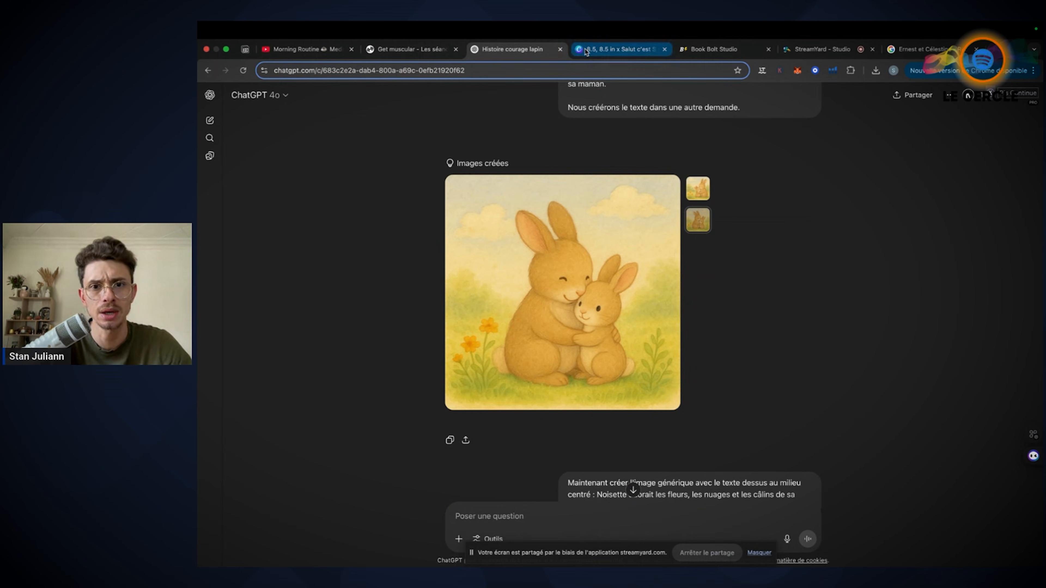
Switch to Canva and review pages 1 to 4, comparing the lone rabbit on page 2 with the hugging rabbits on page 4
{"action": "left_click", "coordinate": [618, 49]}
{"action": "scroll", "coordinate": [629, 270], "scroll_direction": "up", "scroll_amount": 10}
{"action": "scroll", "coordinate": [629, 274], "scroll_direction": "up", "scroll_amount": 20}
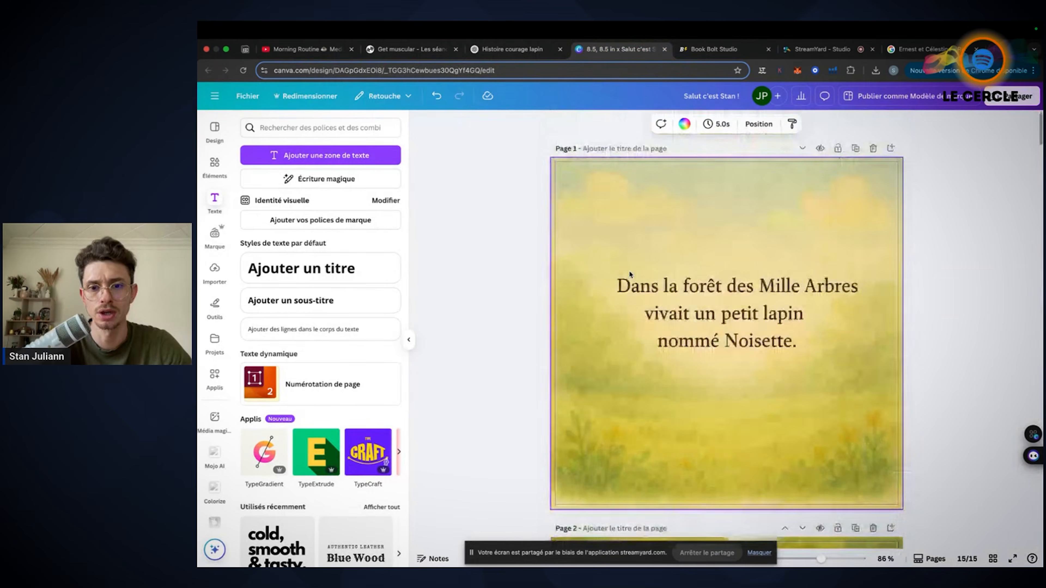
{"action": "scroll", "coordinate": [755, 353], "scroll_direction": "up", "scroll_amount": 15}
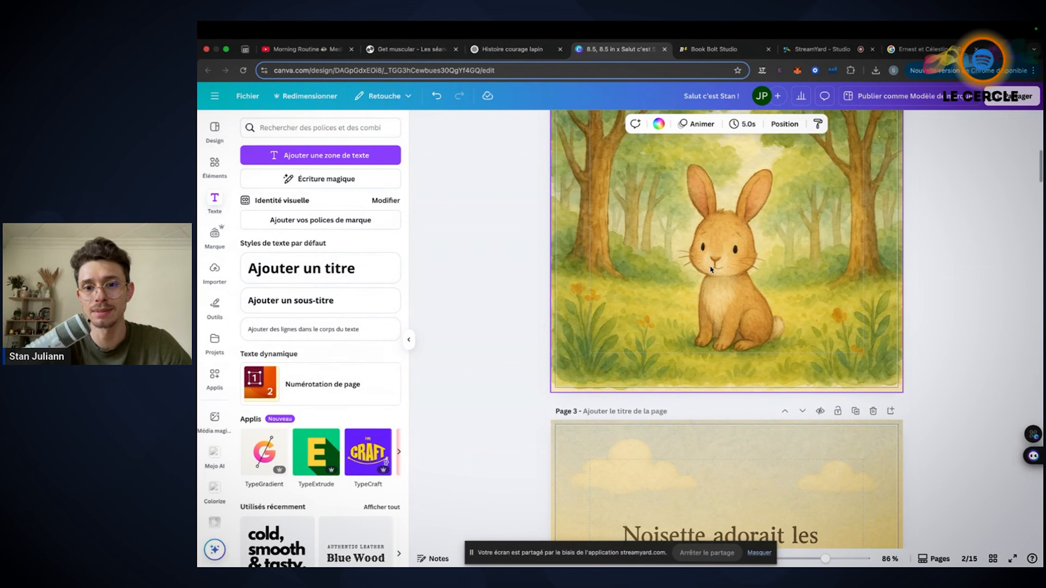
{"action": "scroll", "coordinate": [722, 288], "scroll_direction": "down", "scroll_amount": 10}
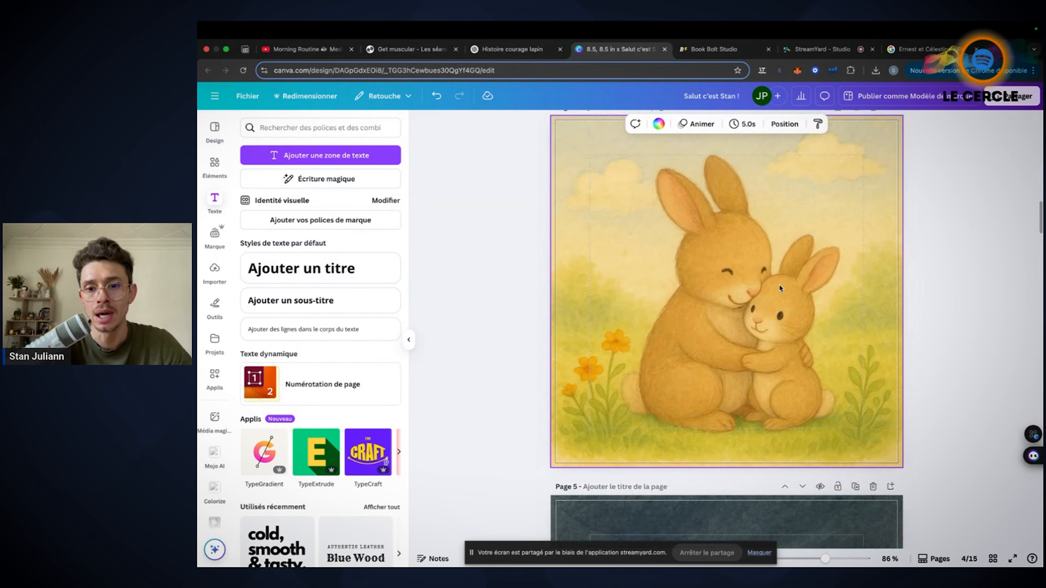
{"action": "scroll", "coordinate": [779, 284], "scroll_direction": "up", "scroll_amount": 11}
{"action": "scroll", "coordinate": [780, 288], "scroll_direction": "down", "scroll_amount": 2}
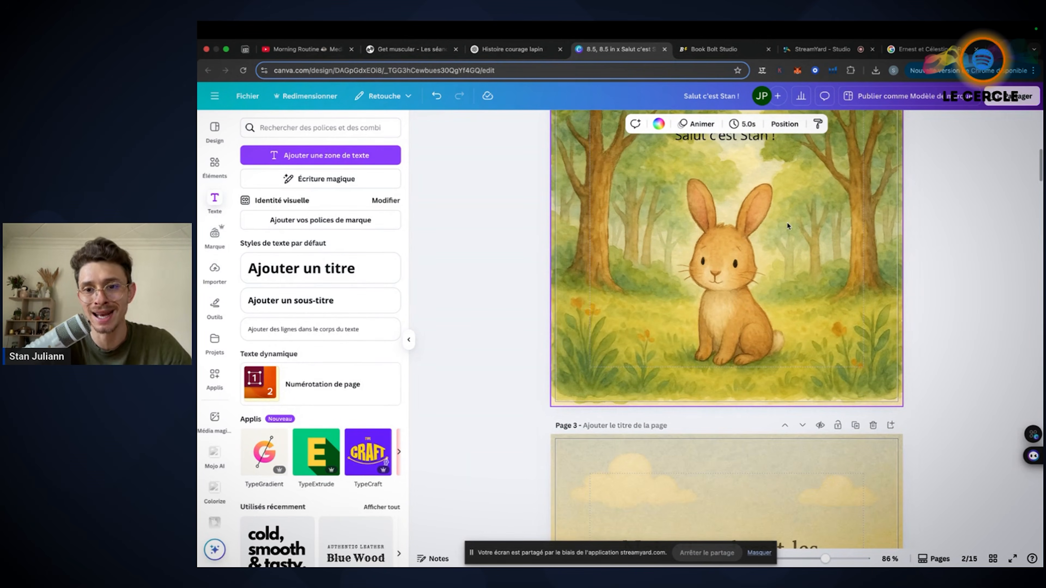
{"action": "scroll", "coordinate": [773, 284], "scroll_direction": "down", "scroll_amount": 12}
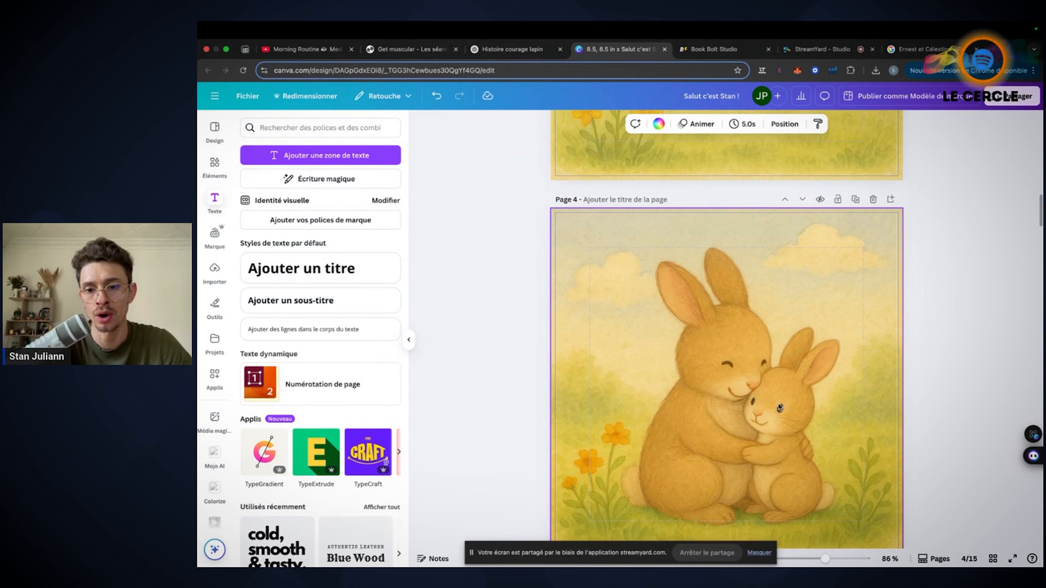
{"action": "scroll", "coordinate": [797, 354], "scroll_direction": "down", "scroll_amount": 3}
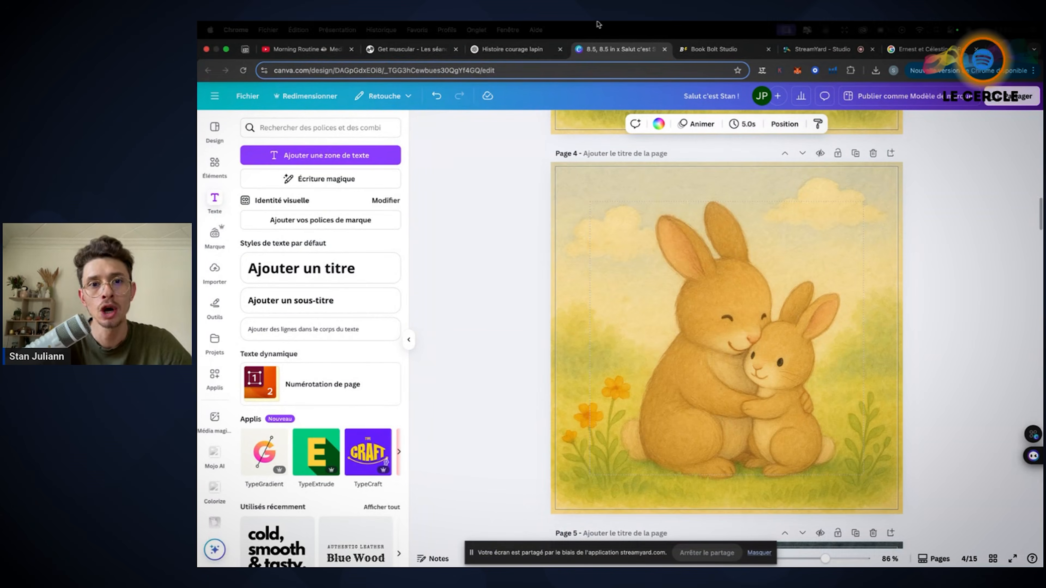
Return to ChatGPT and look back over the scene 1 rabbit and text images, ending at the hugging rabbits illustration
{"action": "left_click", "coordinate": [510, 49]}
{"action": "scroll", "coordinate": [728, 259], "scroll_direction": "up", "scroll_amount": 2}
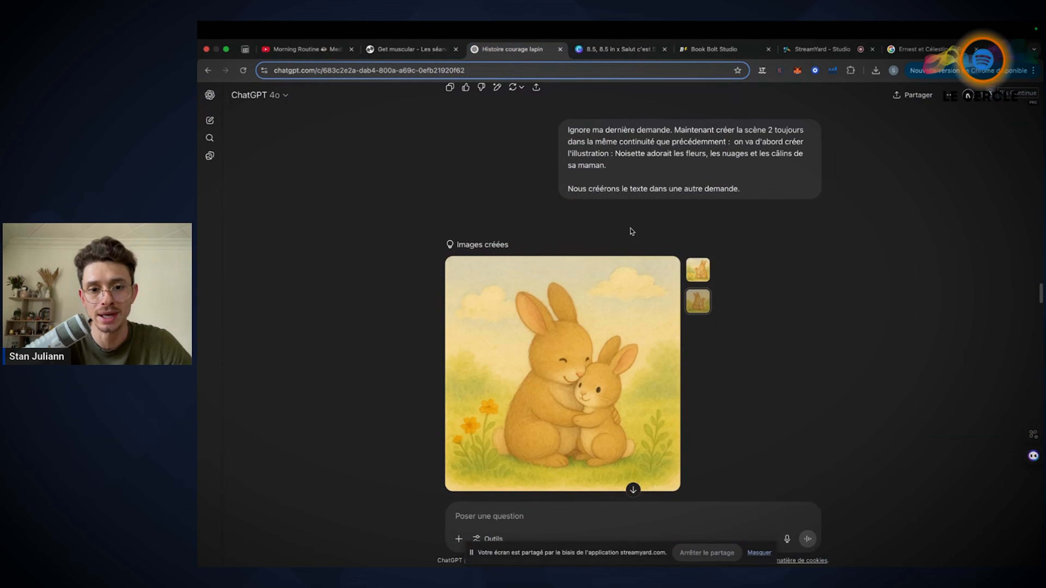
{"action": "scroll", "coordinate": [617, 219], "scroll_direction": "up", "scroll_amount": 2}
{"action": "scroll", "coordinate": [617, 219], "scroll_direction": "up", "scroll_amount": 15}
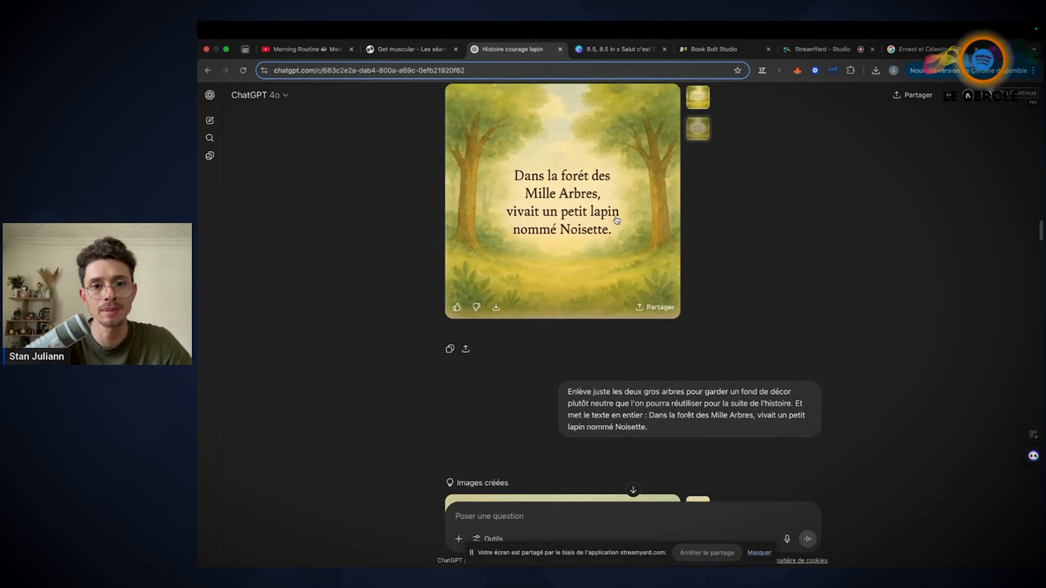
{"action": "scroll", "coordinate": [616, 219], "scroll_direction": "up", "scroll_amount": 1}
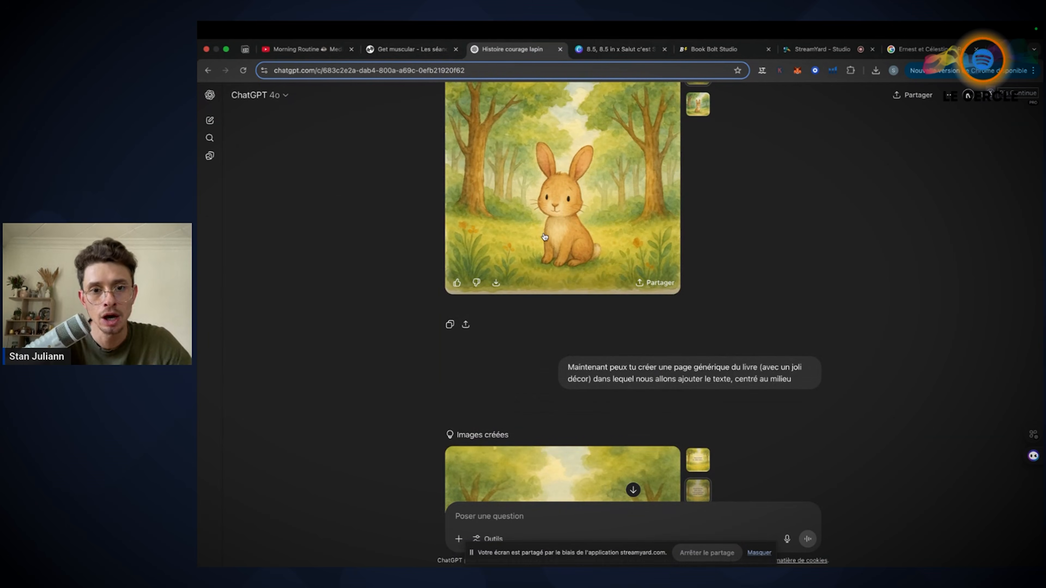
{"action": "scroll", "coordinate": [746, 297], "scroll_direction": "down", "scroll_amount": 7}
{"action": "scroll", "coordinate": [746, 297], "scroll_direction": "down", "scroll_amount": 10}
{"action": "scroll", "coordinate": [747, 297], "scroll_direction": "up", "scroll_amount": 1}
{"action": "scroll", "coordinate": [630, 261], "scroll_direction": "down", "scroll_amount": 8}
{"action": "scroll", "coordinate": [629, 260], "scroll_direction": "down", "scroll_amount": 4}
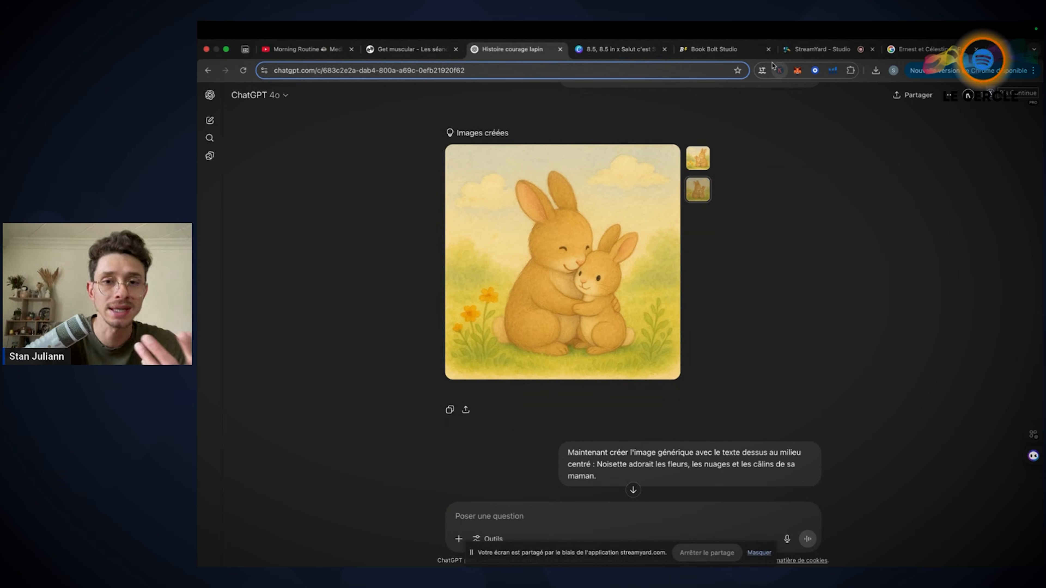
Switch to Canva and examine the page 4 illustration against the rabbit illustration on page 2
{"action": "left_click", "coordinate": [616, 49]}
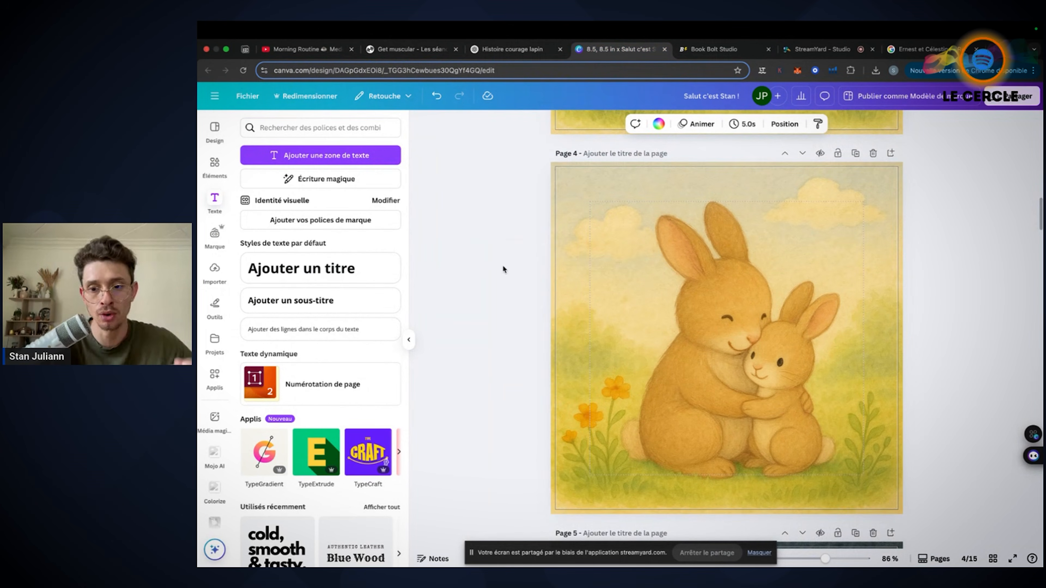
{"action": "scroll", "coordinate": [502, 265], "scroll_direction": "up", "scroll_amount": 2}
{"action": "scroll", "coordinate": [502, 265], "scroll_direction": "down", "scroll_amount": 1}
{"action": "scroll", "coordinate": [503, 267], "scroll_direction": "down", "scroll_amount": 1}
{"action": "scroll", "coordinate": [503, 267], "scroll_direction": "up", "scroll_amount": 10}
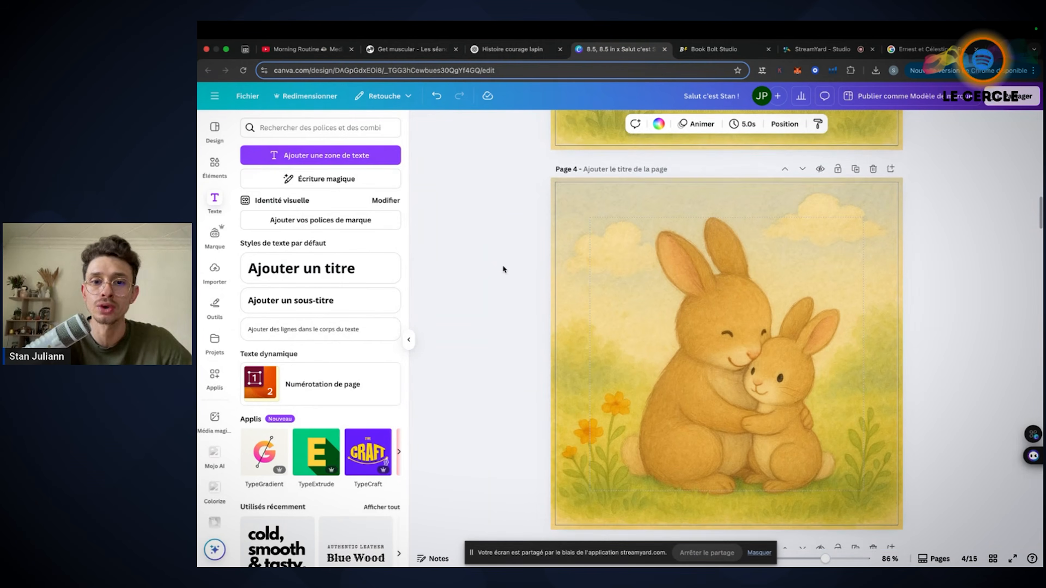
{"action": "scroll", "coordinate": [503, 265], "scroll_direction": "up", "scroll_amount": 5}
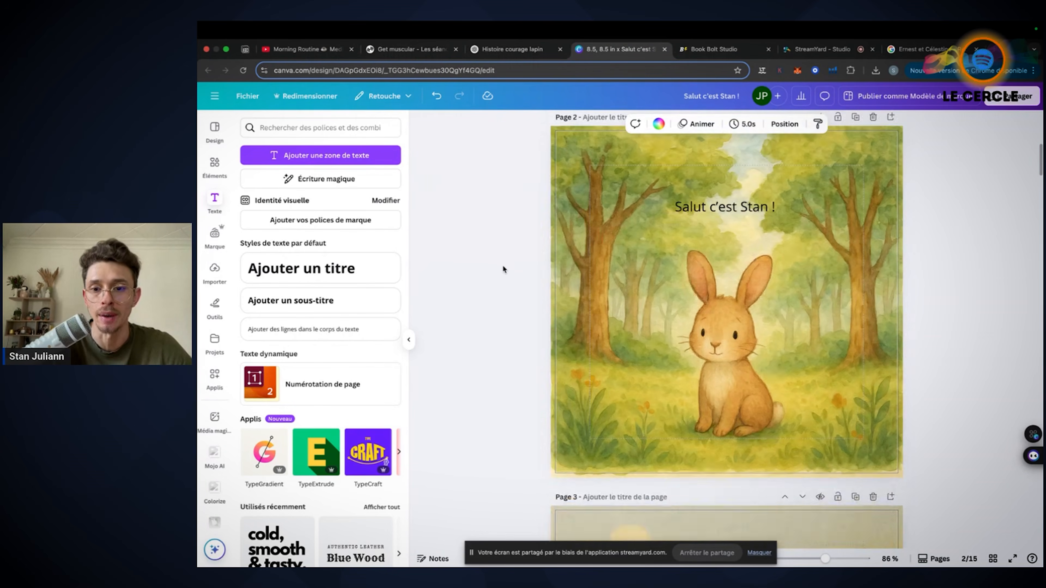
{"action": "scroll", "coordinate": [502, 265], "scroll_direction": "down", "scroll_amount": 1}
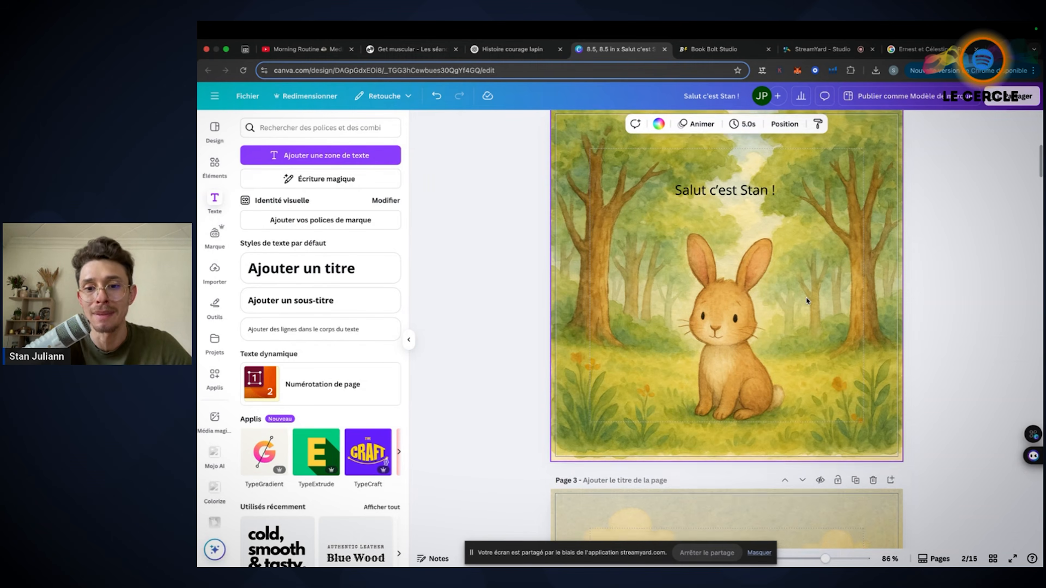
{"action": "scroll", "coordinate": [807, 301], "scroll_direction": "down", "scroll_amount": 10}
{"action": "scroll", "coordinate": [807, 301], "scroll_direction": "up", "scroll_amount": 2}
Return to ChatGPT and view the second variant of the scene 2 text page, "Noisette adorait les fleurs, les nuages et les câlins de sa maman."
{"action": "left_click", "coordinate": [510, 52]}
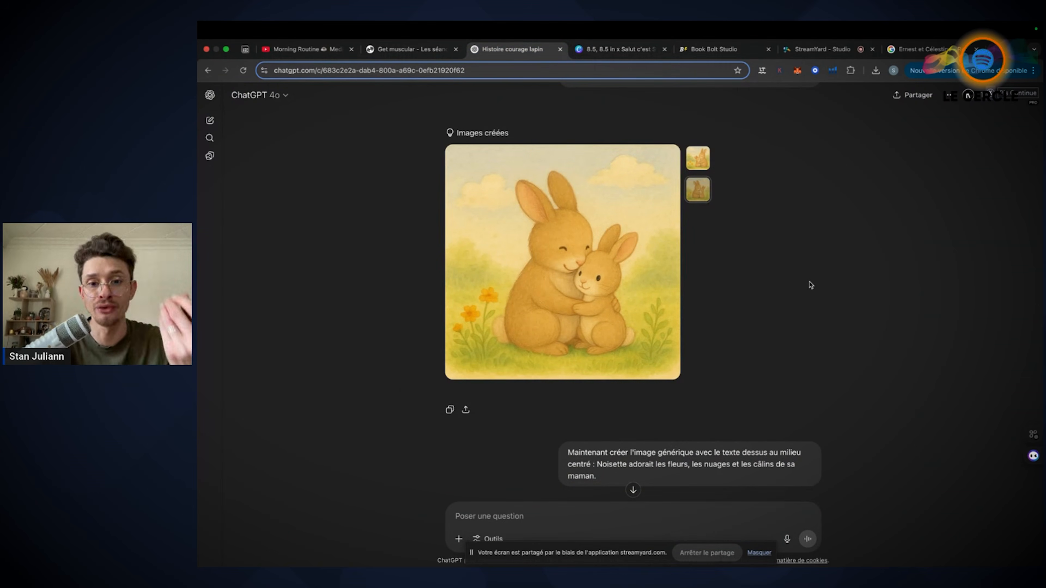
{"action": "scroll", "coordinate": [810, 284], "scroll_direction": "down", "scroll_amount": 3}
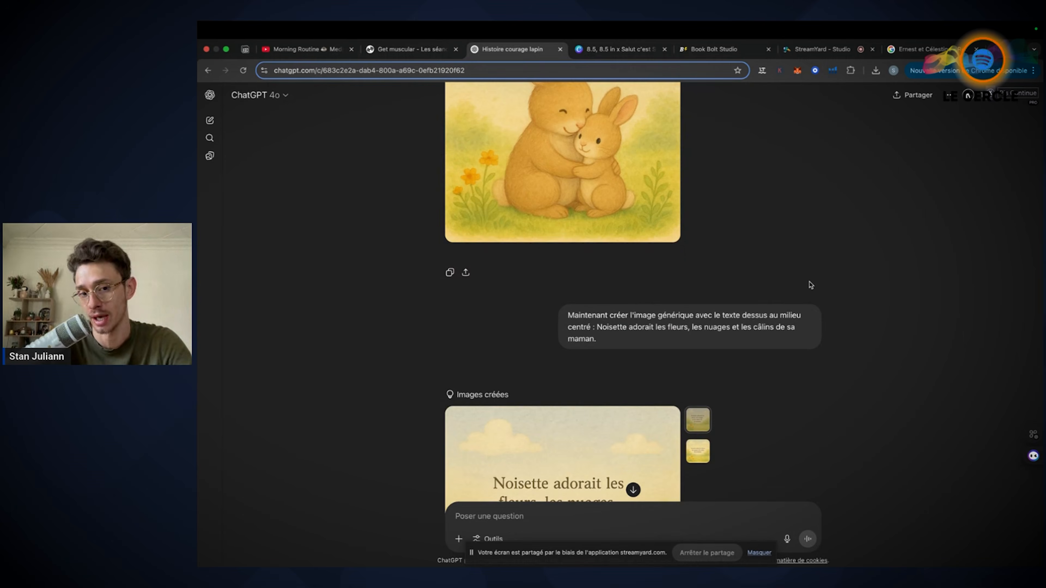
{"action": "scroll", "coordinate": [811, 284], "scroll_direction": "down", "scroll_amount": 4}
{"action": "left_click", "coordinate": [700, 280]}
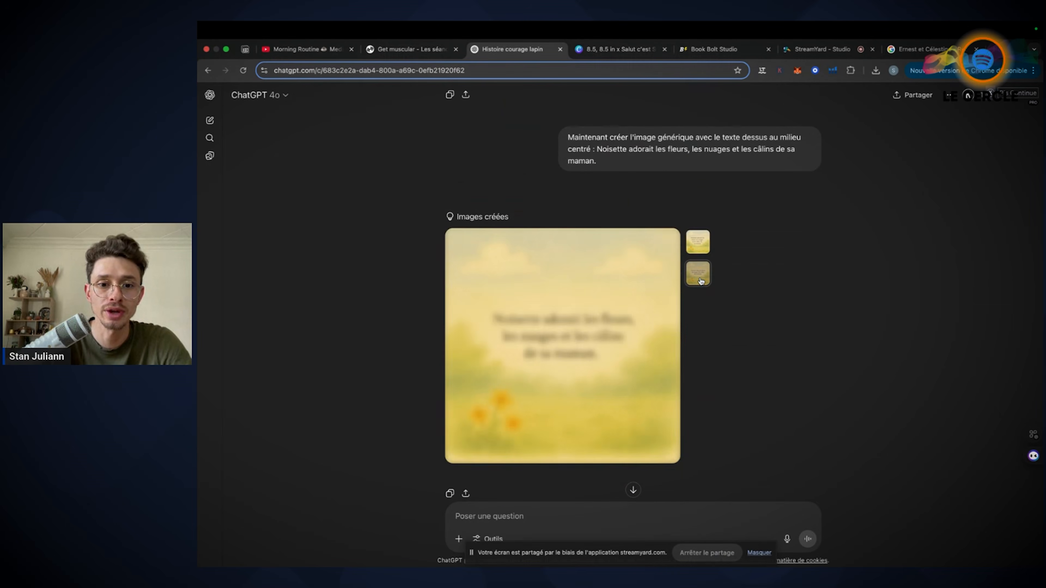
Switch to Canva and check the scene 2 text on page 3
{"action": "left_click", "coordinate": [607, 49]}
{"action": "scroll", "coordinate": [651, 325], "scroll_direction": "up", "scroll_amount": 10}
{"action": "scroll", "coordinate": [650, 322], "scroll_direction": "down", "scroll_amount": 4}
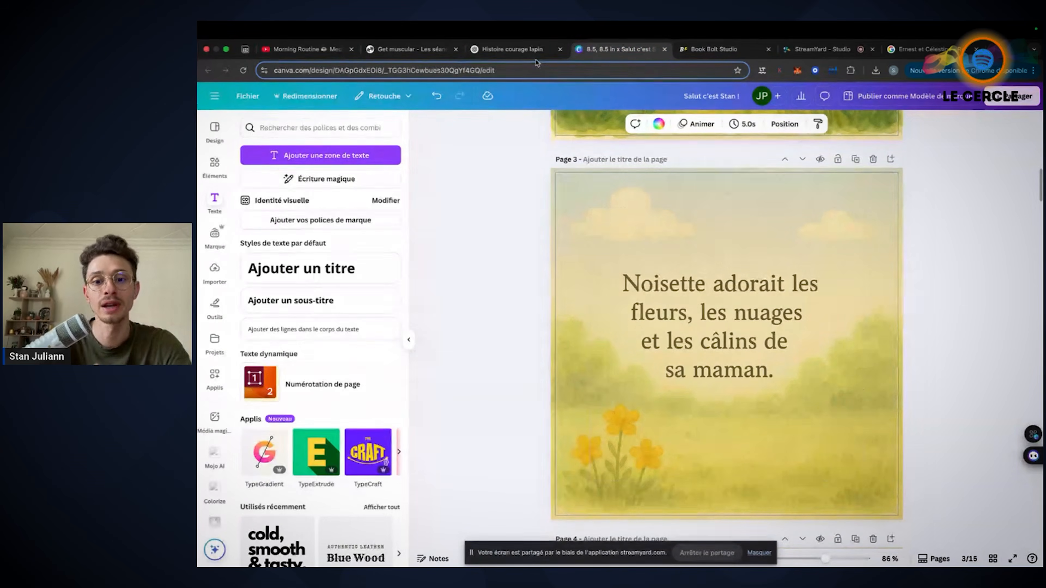
Return to ChatGPT and highlight "l'image générique avec le texte dessus au milieu centré" in the scene 2 text prompt
{"action": "left_click", "coordinate": [521, 50]}
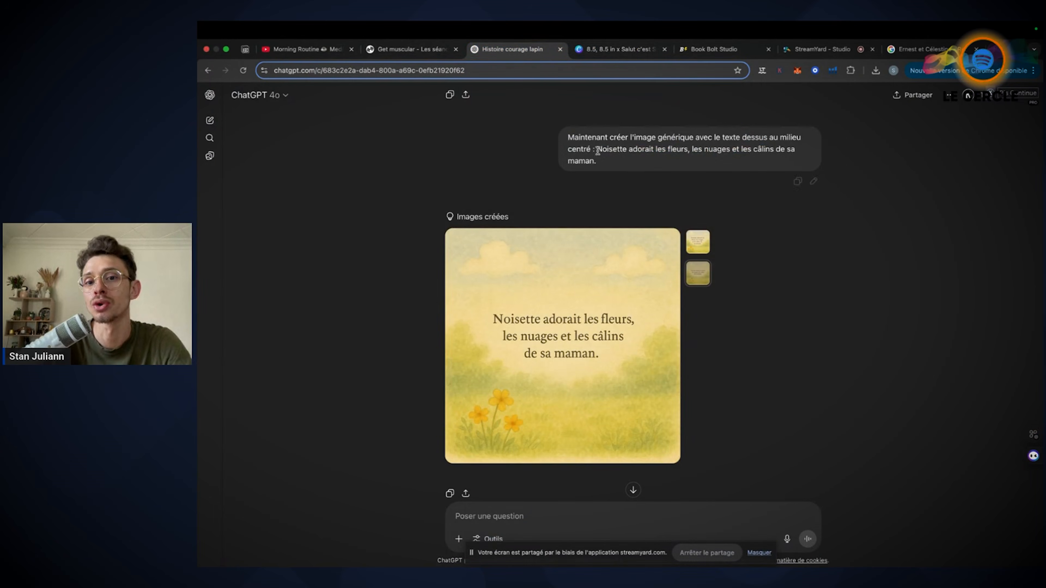
{"action": "left_click_drag", "start_coordinate": [625, 137], "coordinate": [587, 149]}
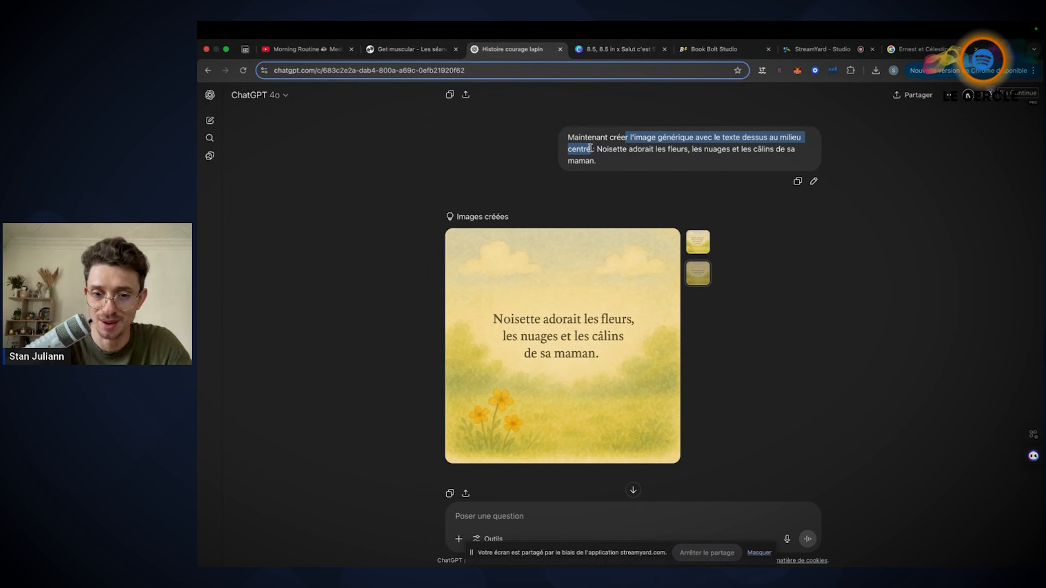
{"action": "left_click", "coordinate": [598, 49]}
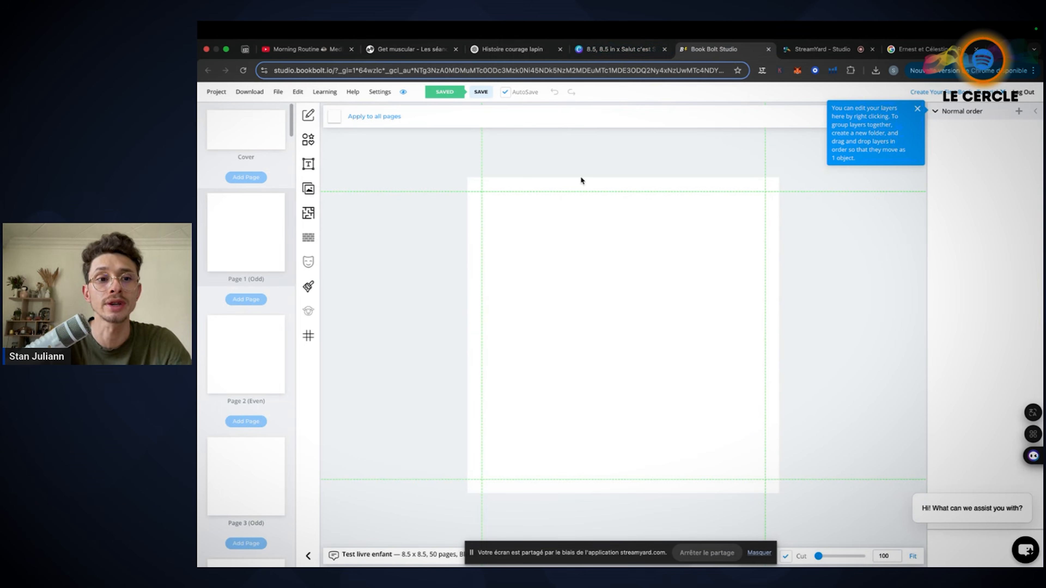
{"action": "left_click", "coordinate": [488, 50]}
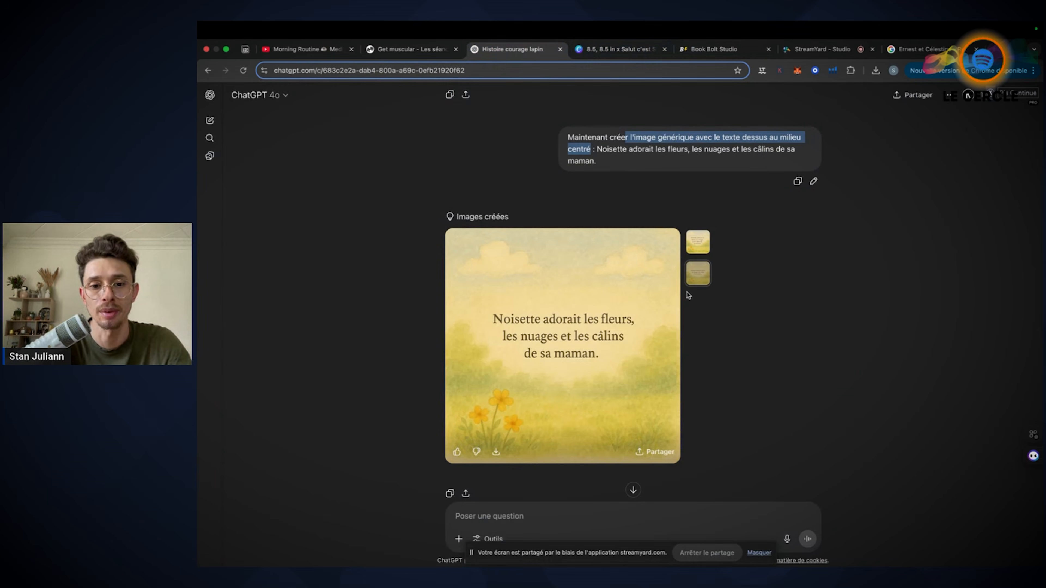
Read the scene 3 prompt and compare the two variants of the frightened rabbit illustration with the wolf's shadow
{"action": "scroll", "coordinate": [678, 283], "scroll_direction": "down", "scroll_amount": 5}
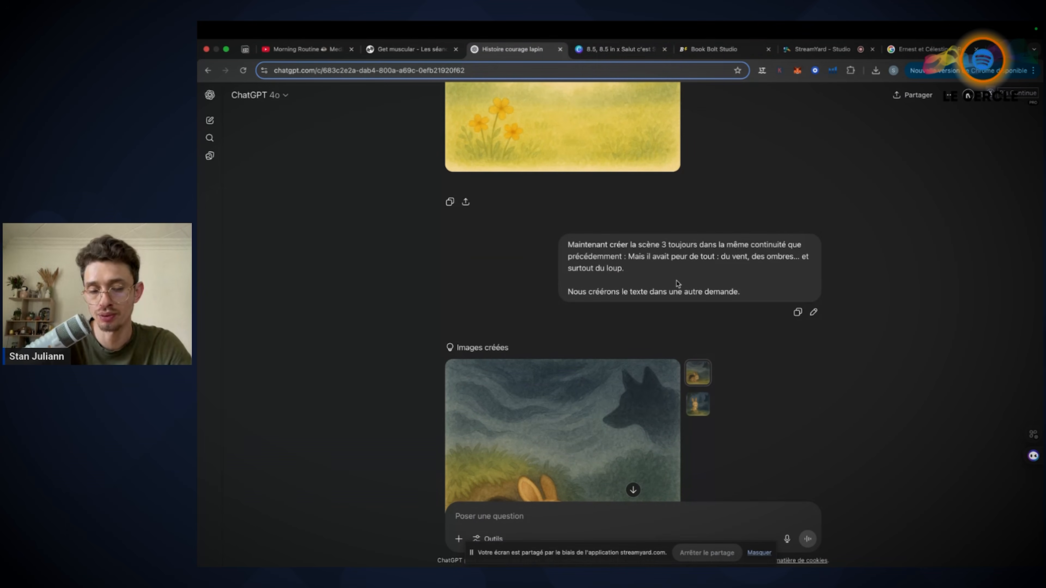
{"action": "scroll", "coordinate": [678, 283], "scroll_direction": "down", "scroll_amount": 3}
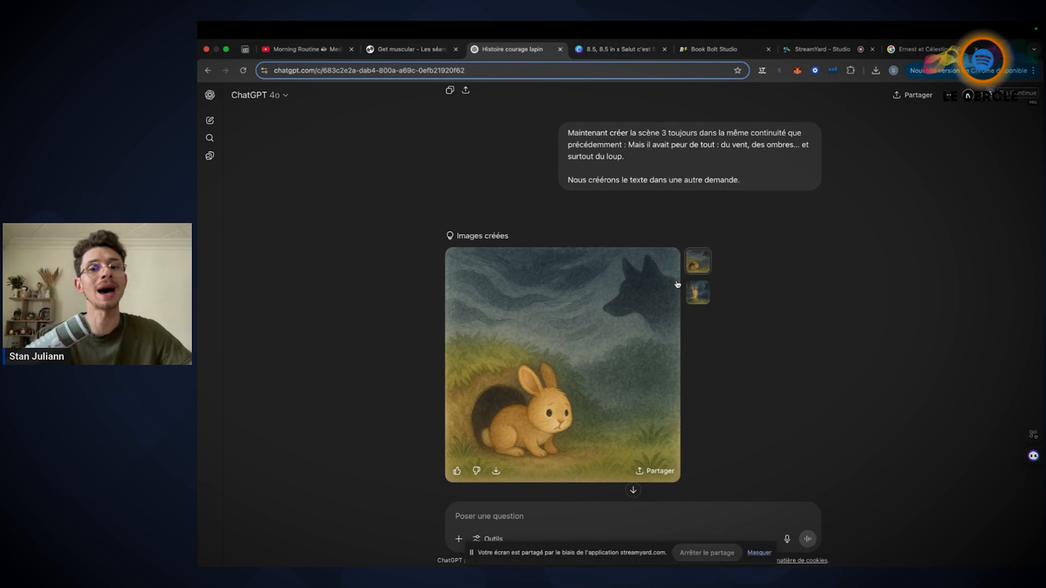
{"action": "left_click", "coordinate": [703, 296]}
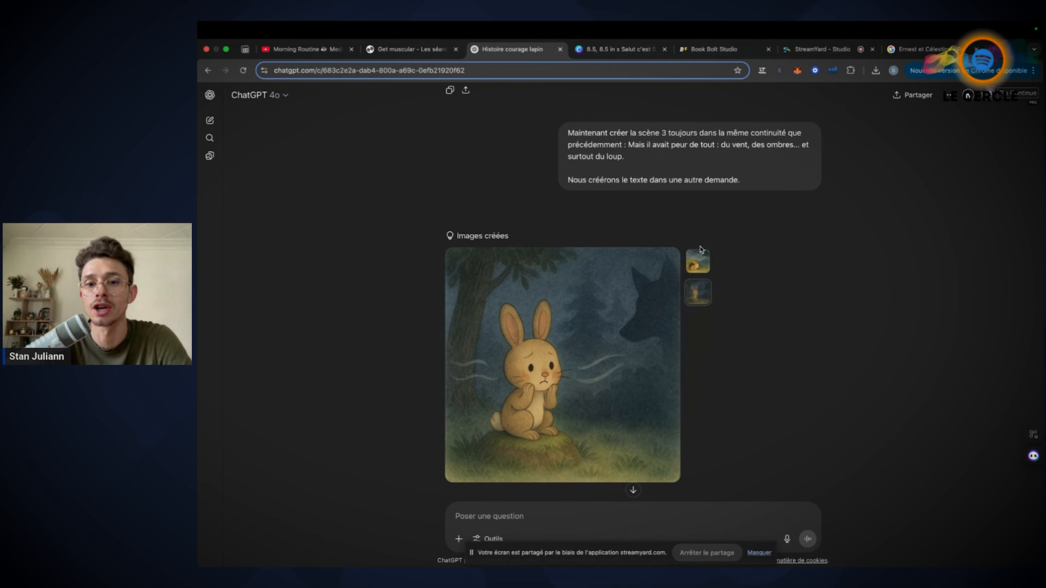
{"action": "left_click", "coordinate": [700, 262]}
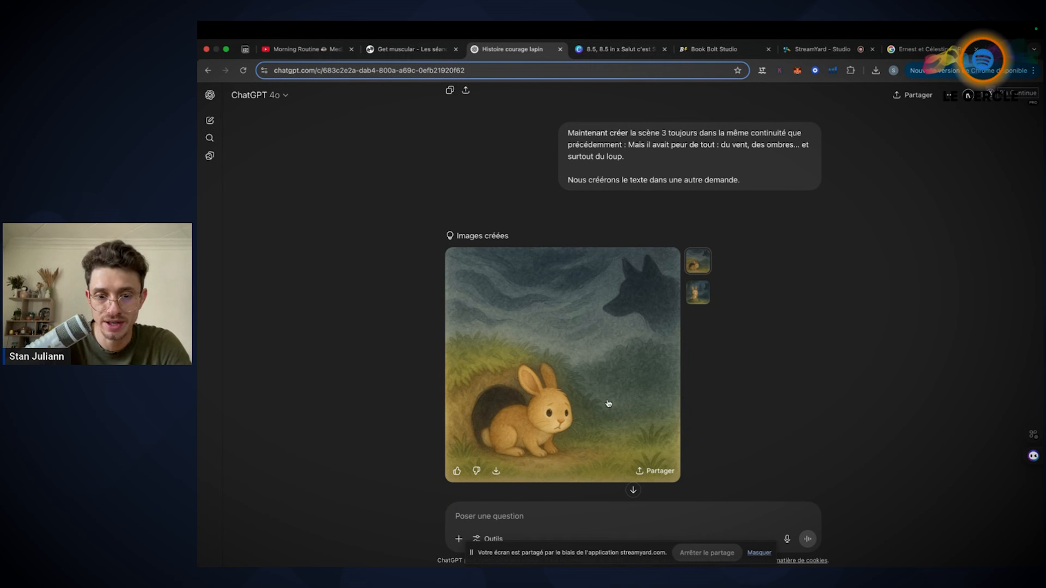
Switch to Canva and review the scene 3 illustration on page 6 and its text on page 5
{"action": "left_click", "coordinate": [622, 51]}
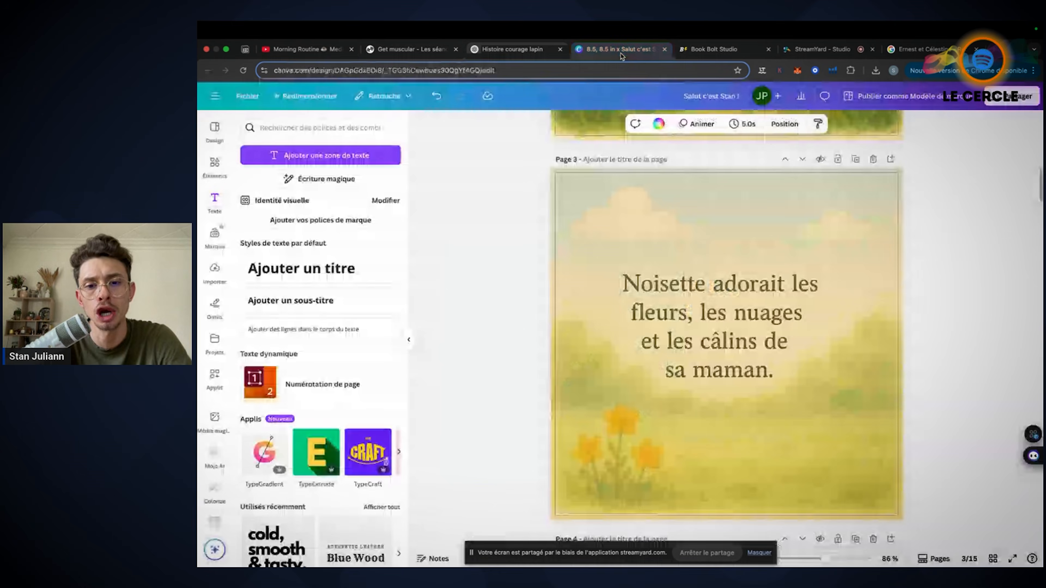
{"action": "scroll", "coordinate": [709, 300], "scroll_direction": "down", "scroll_amount": 5}
{"action": "scroll", "coordinate": [709, 300], "scroll_direction": "down", "scroll_amount": 10}
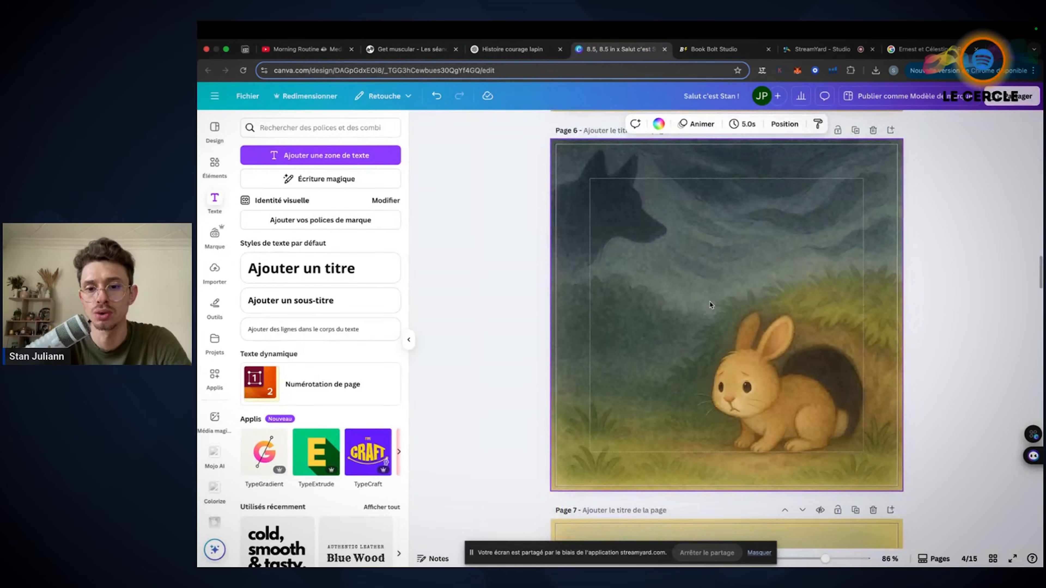
{"action": "scroll", "coordinate": [821, 421], "scroll_direction": "up", "scroll_amount": 8}
{"action": "scroll", "coordinate": [821, 421], "scroll_direction": "up", "scroll_amount": 2}
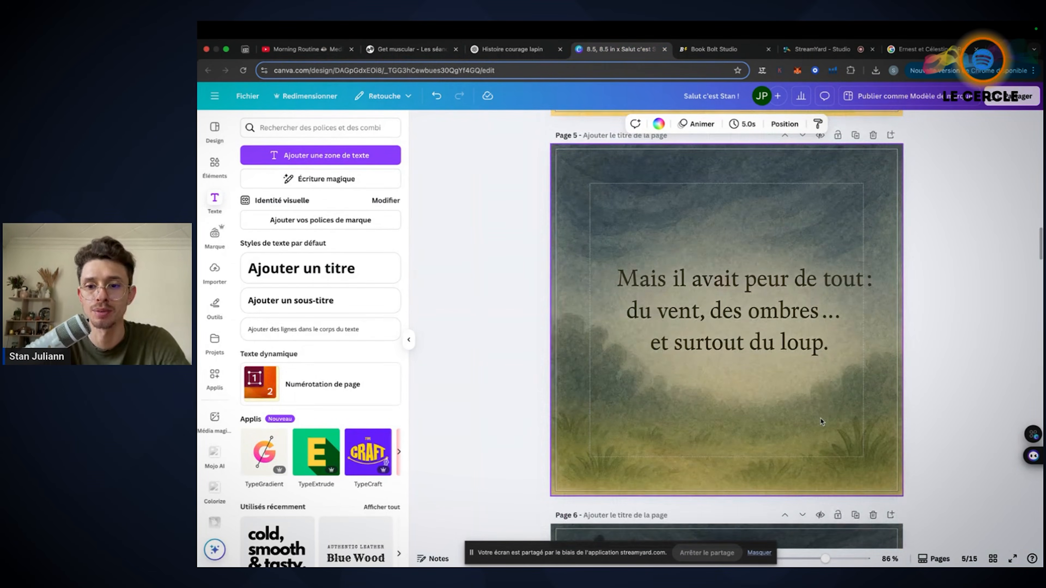
Return to ChatGPT and compare the two variants of the scene 3 text page, with and without the wolf's shadow
{"action": "left_click", "coordinate": [534, 52]}
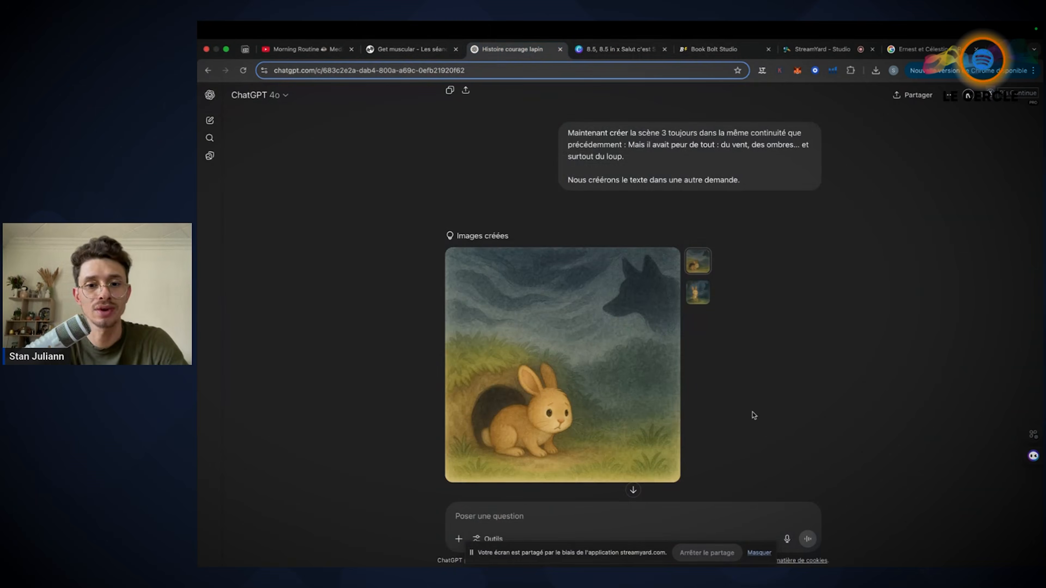
{"action": "scroll", "coordinate": [754, 415], "scroll_direction": "up", "scroll_amount": 4}
{"action": "scroll", "coordinate": [754, 415], "scroll_direction": "down", "scroll_amount": 3}
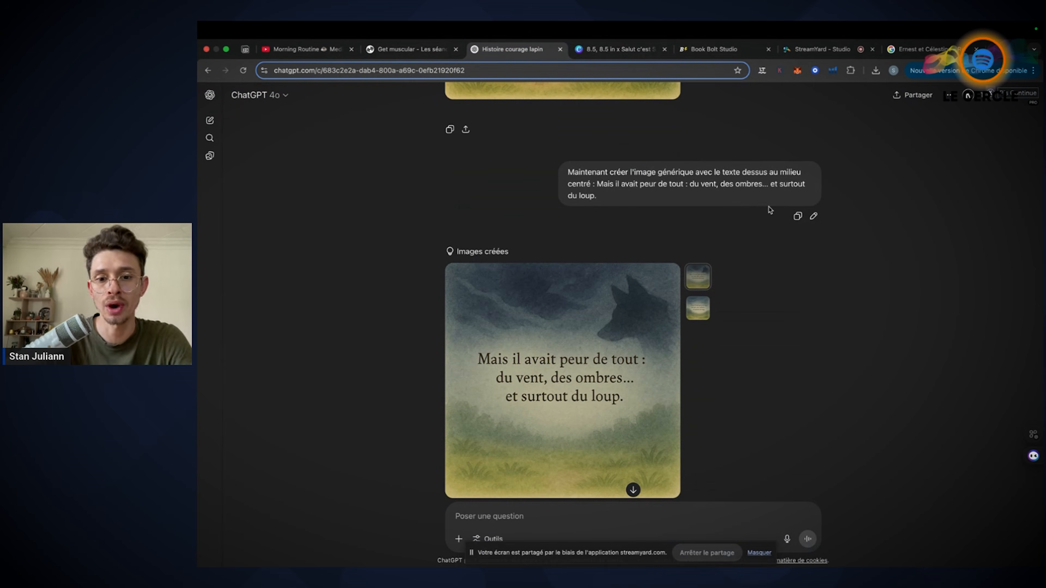
{"action": "left_click", "coordinate": [697, 311]}
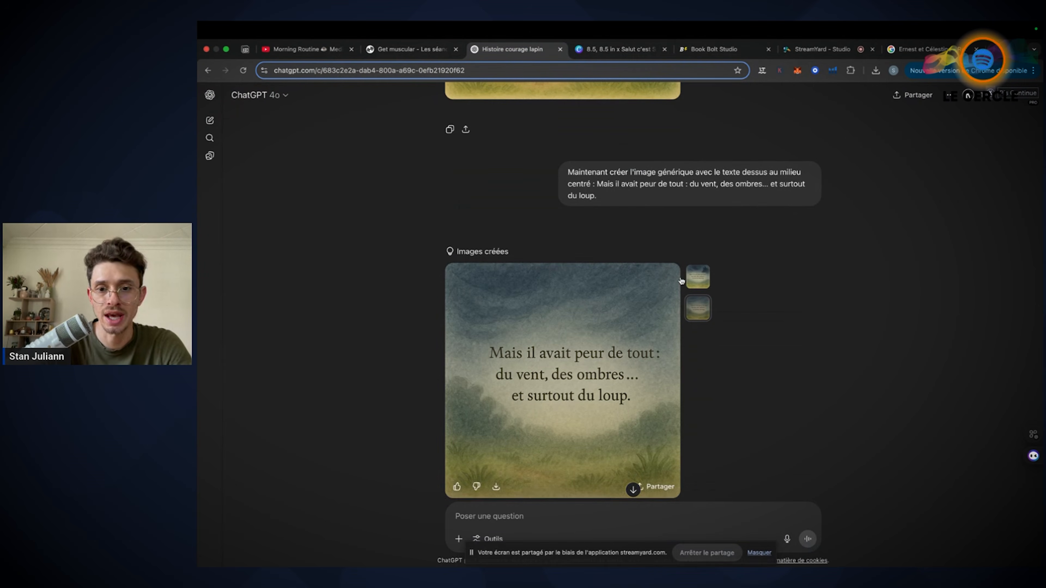
{"action": "left_click", "coordinate": [697, 277]}
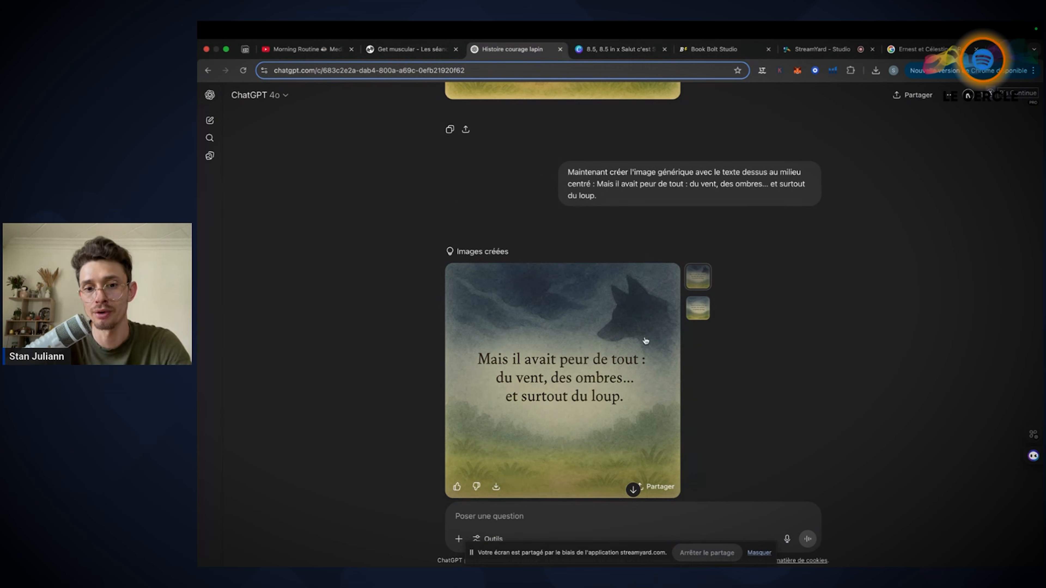
Display the scene 3 text page variant without the wolf's shadow and look back through the earlier prompts and style suggestions
{"action": "left_click", "coordinate": [699, 309]}
{"action": "scroll", "coordinate": [782, 235], "scroll_direction": "down", "scroll_amount": 2}
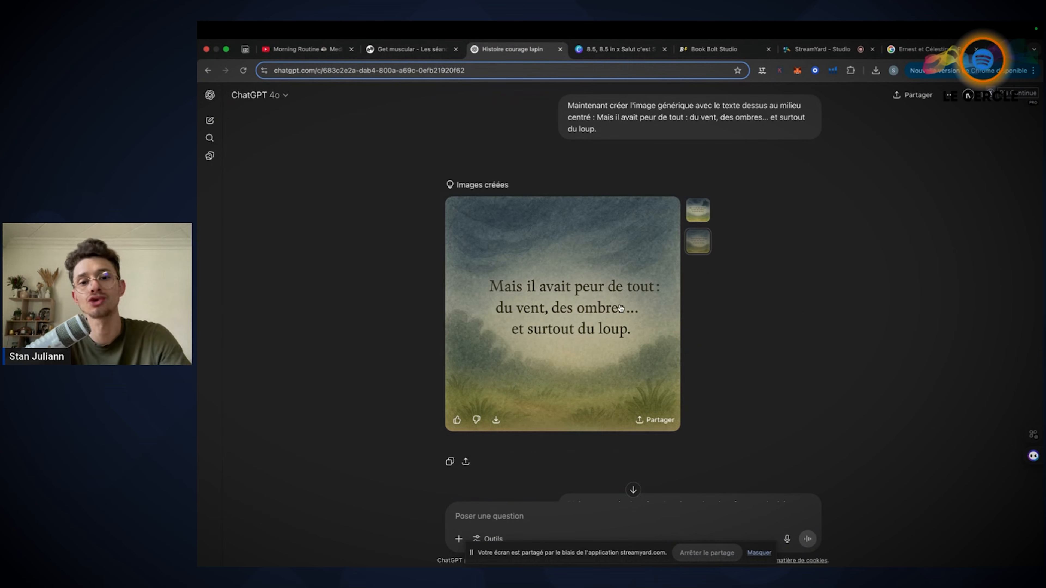
{"action": "scroll", "coordinate": [631, 351], "scroll_direction": "up", "scroll_amount": 10}
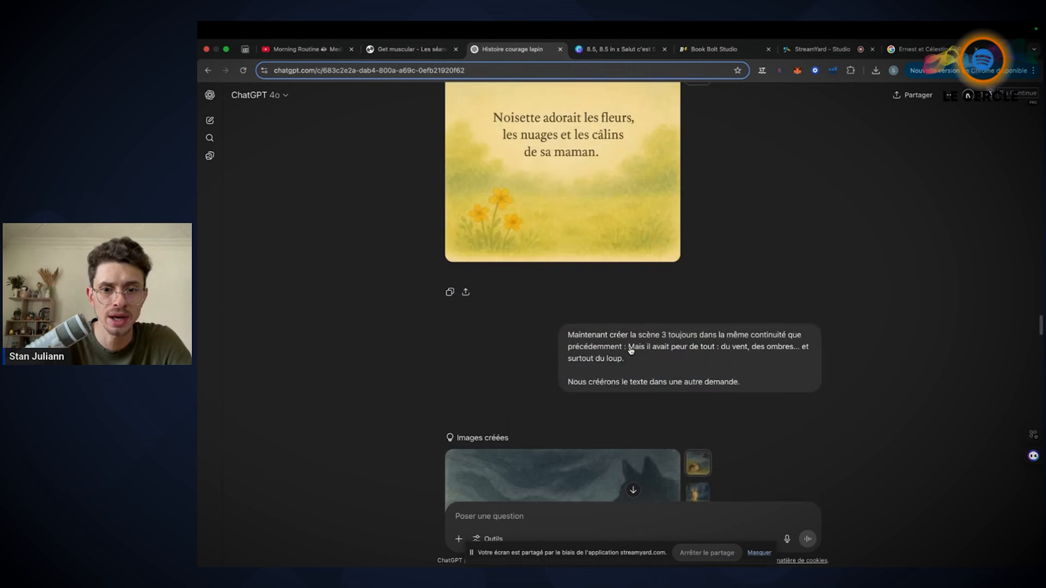
{"action": "scroll", "coordinate": [631, 351], "scroll_direction": "up", "scroll_amount": 15}
{"action": "scroll", "coordinate": [631, 351], "scroll_direction": "up", "scroll_amount": 10}
{"action": "scroll", "coordinate": [614, 363], "scroll_direction": "down", "scroll_amount": 20}
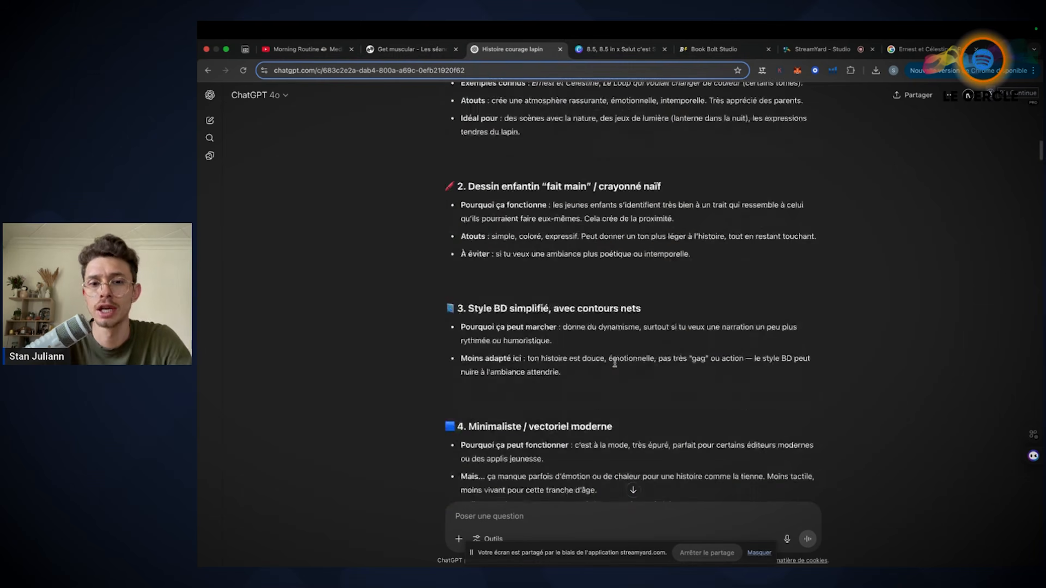
{"action": "scroll", "coordinate": [615, 366], "scroll_direction": "up", "scroll_amount": 5}
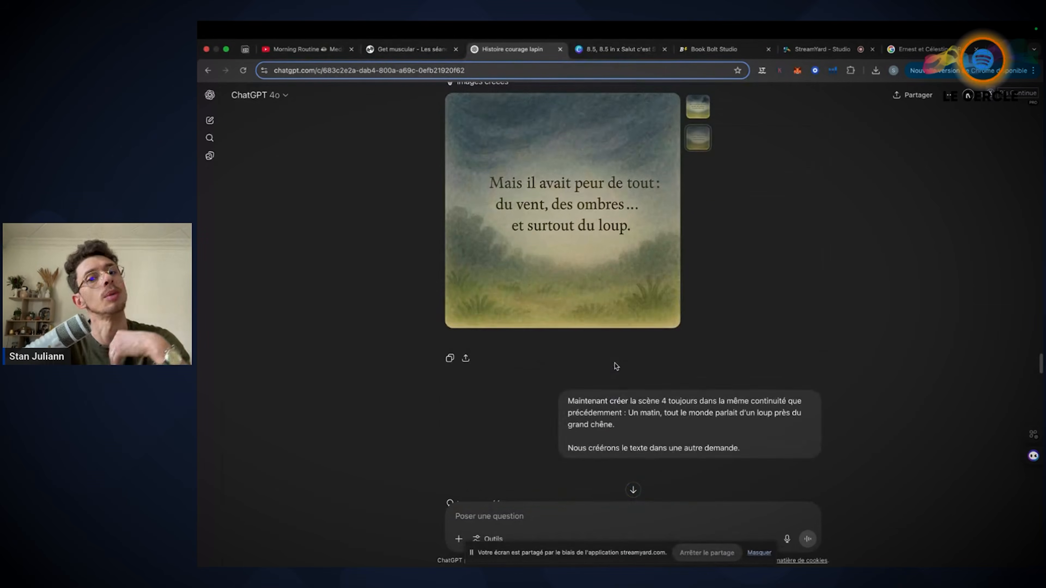
Switch to Canva and review the placement of the scene 3 text on page 5
{"action": "left_click", "coordinate": [641, 50]}
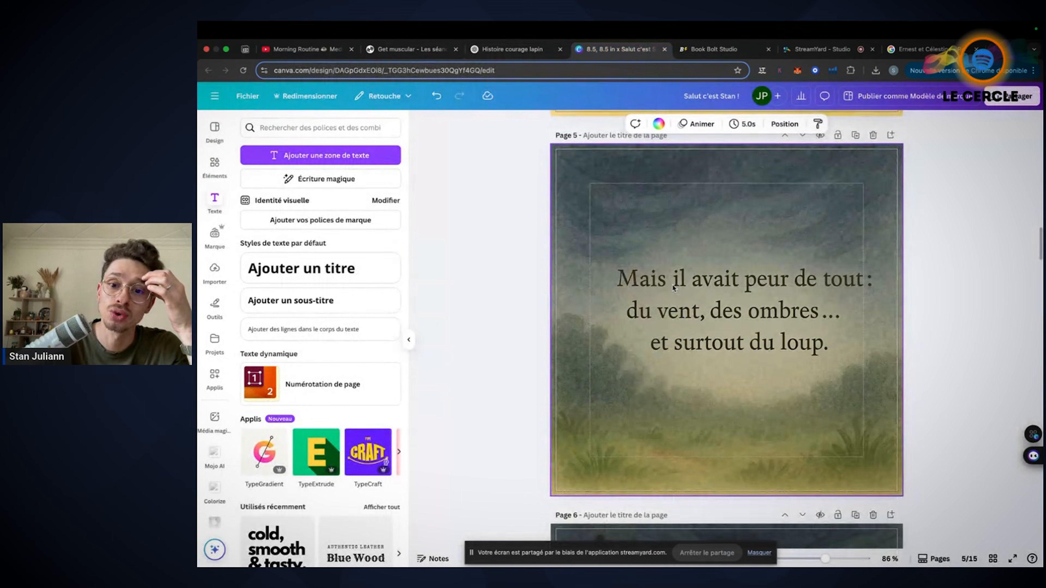
{"action": "scroll", "coordinate": [695, 267], "scroll_direction": "down", "scroll_amount": 1}
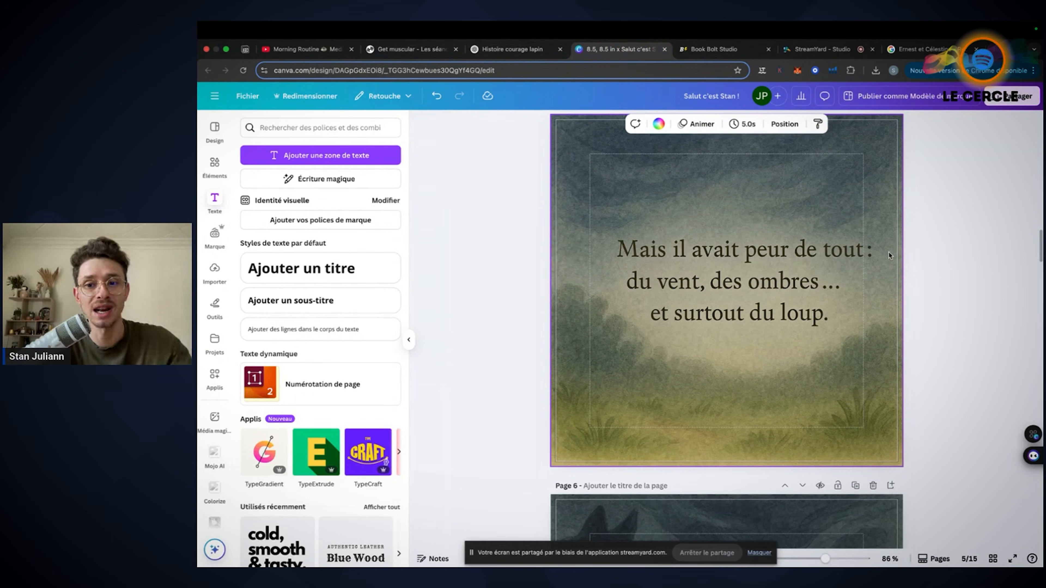
{"action": "left_click", "coordinate": [986, 245]}
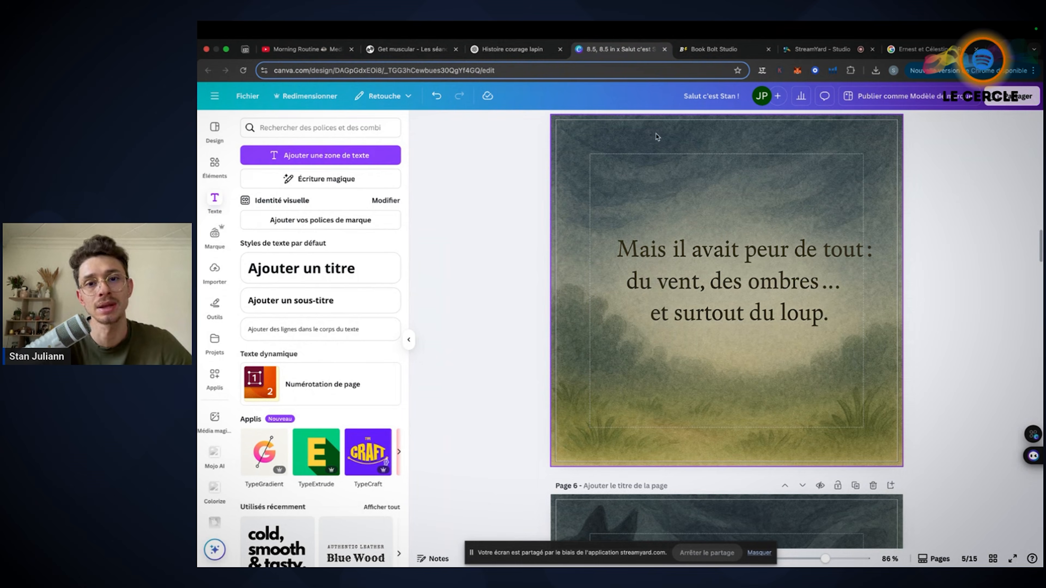
Return to ChatGPT, read the scene 4 prompt and display the scene 3 text page variant with the wolf's shadow
{"action": "left_click", "coordinate": [500, 49]}
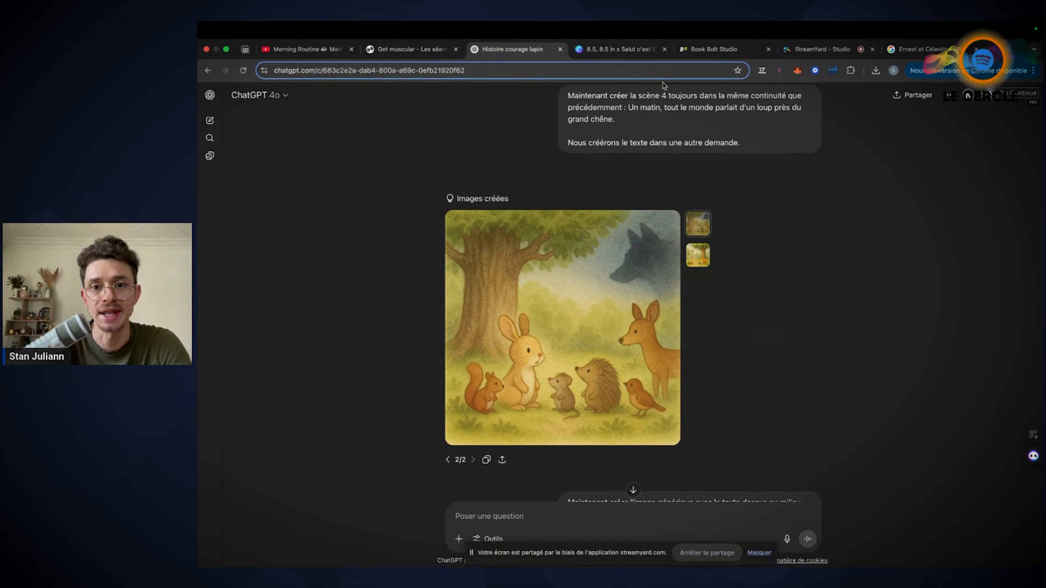
{"action": "scroll", "coordinate": [664, 85], "scroll_direction": "up", "scroll_amount": 1}
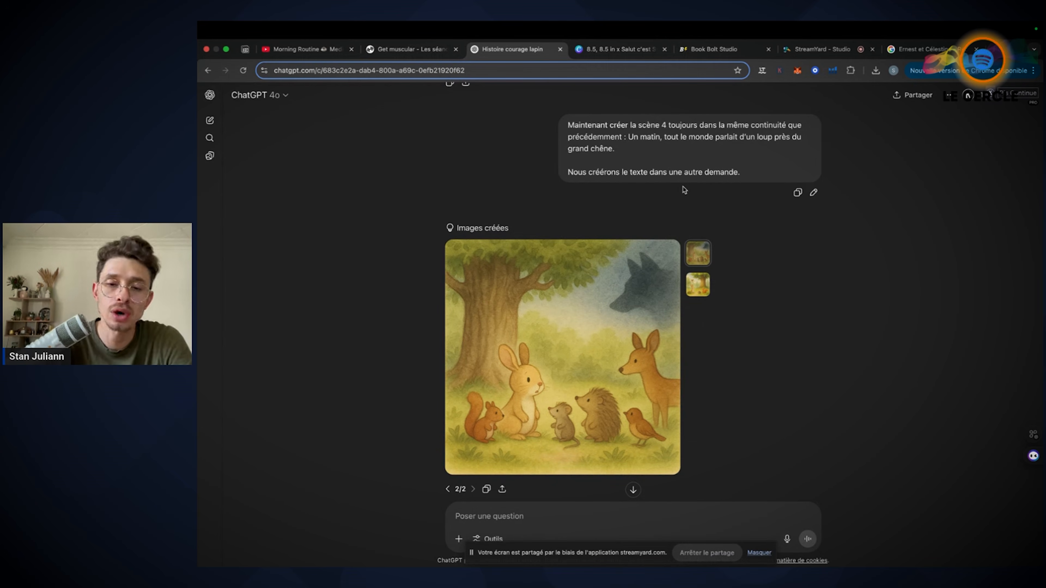
{"action": "scroll", "coordinate": [684, 190], "scroll_direction": "up", "scroll_amount": 7}
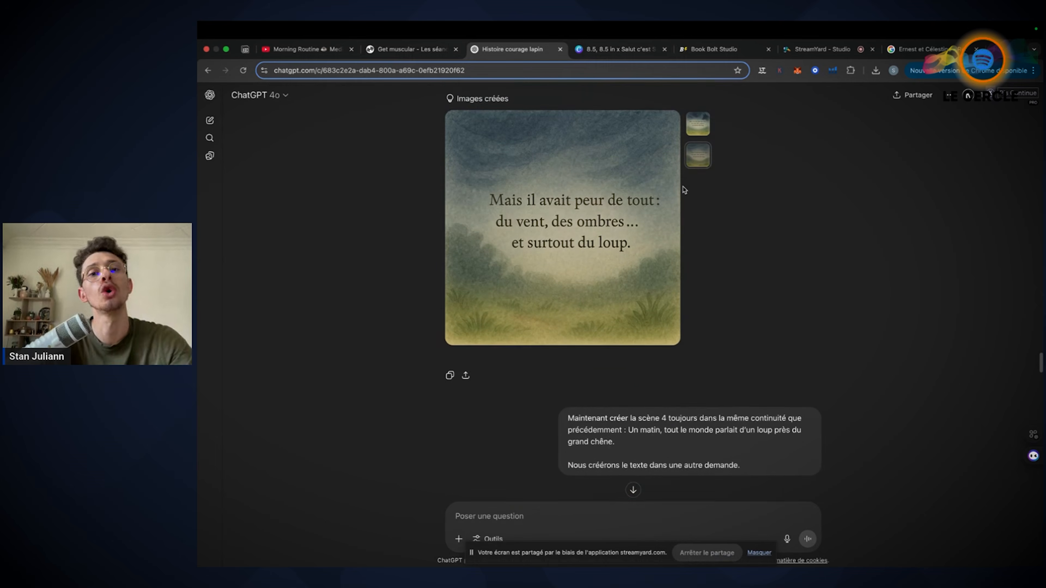
{"action": "left_click", "coordinate": [697, 134]}
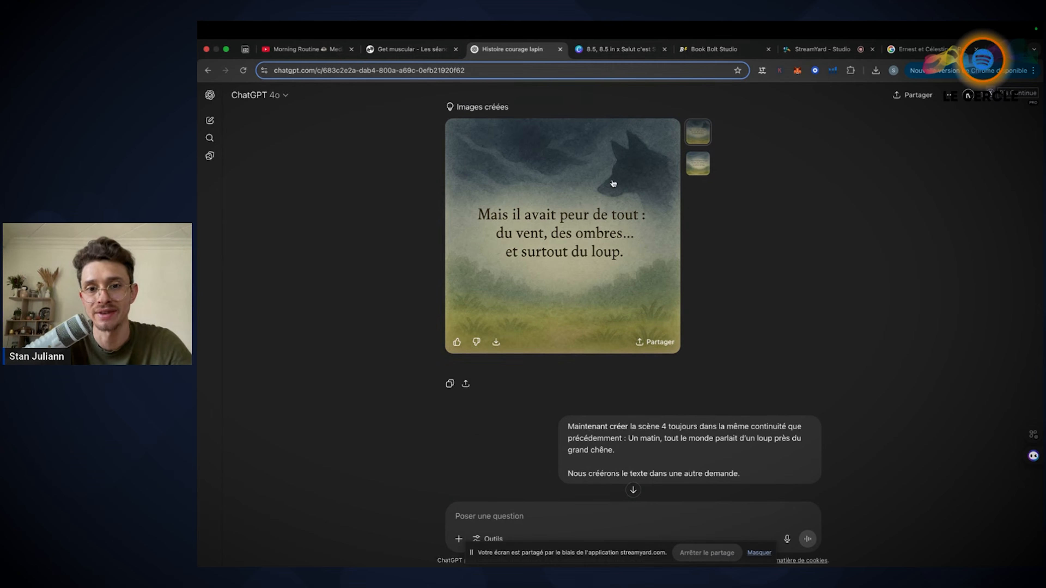
Display the scene 4 illustration variant with the turtle and squirrel near the oak, without the wolf
{"action": "scroll", "coordinate": [852, 266], "scroll_direction": "down", "scroll_amount": 8}
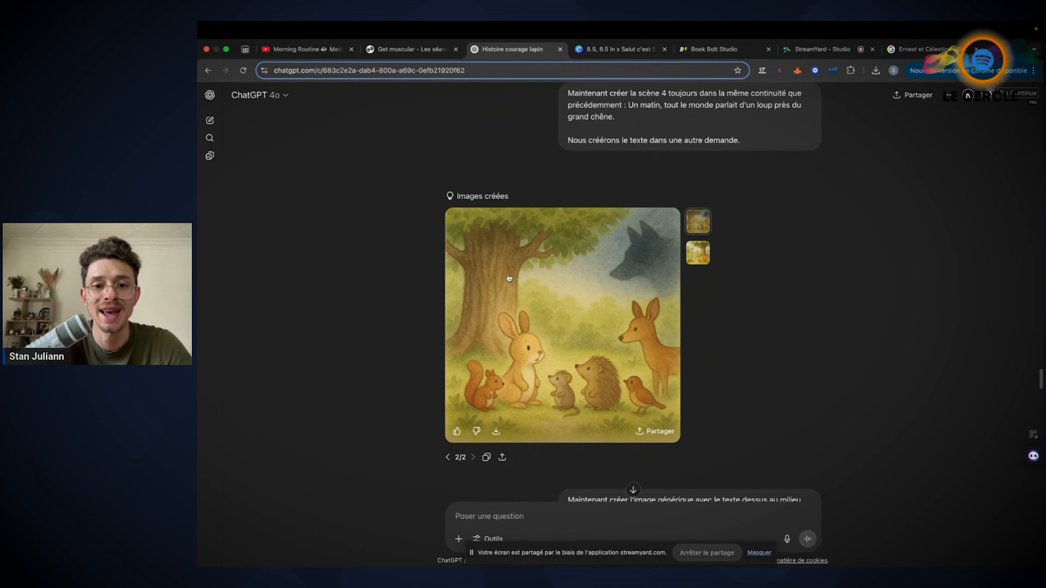
{"action": "left_click", "coordinate": [699, 256]}
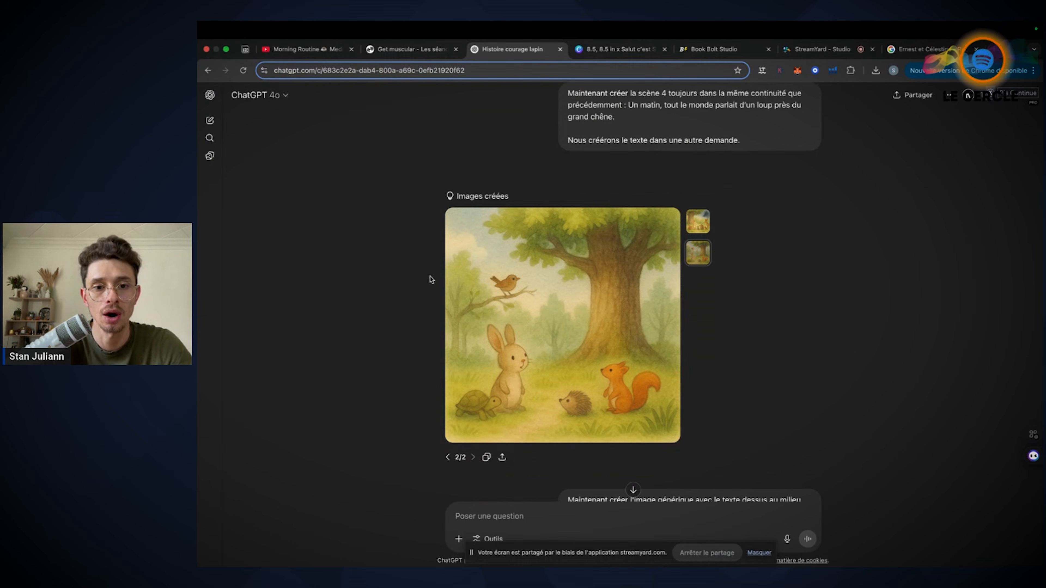
{"action": "scroll", "coordinate": [523, 247], "scroll_direction": "down", "scroll_amount": 4}
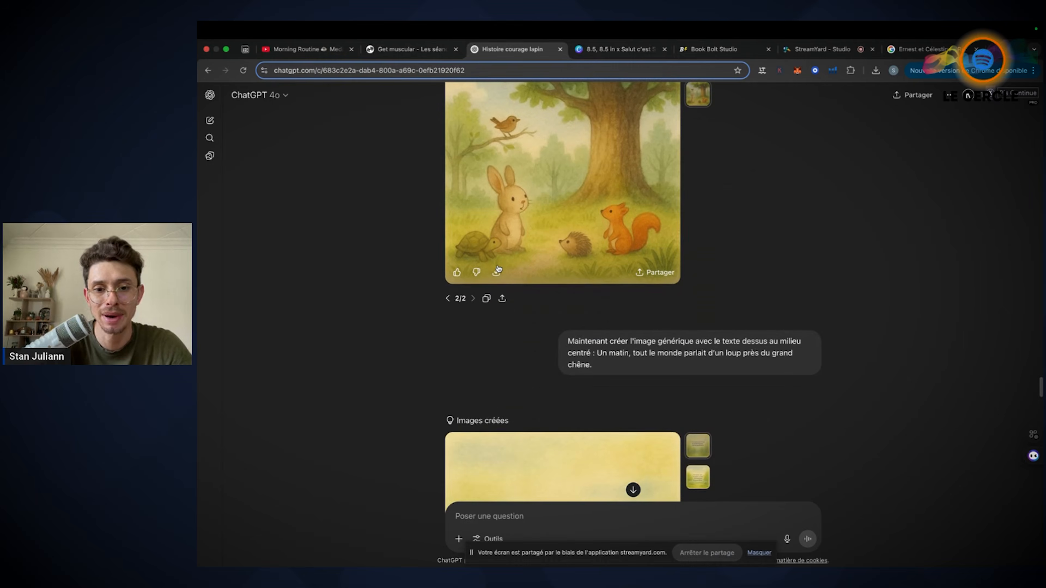
Switch to Canva and review the scene 4 illustration on page 8
{"action": "left_click", "coordinate": [618, 49]}
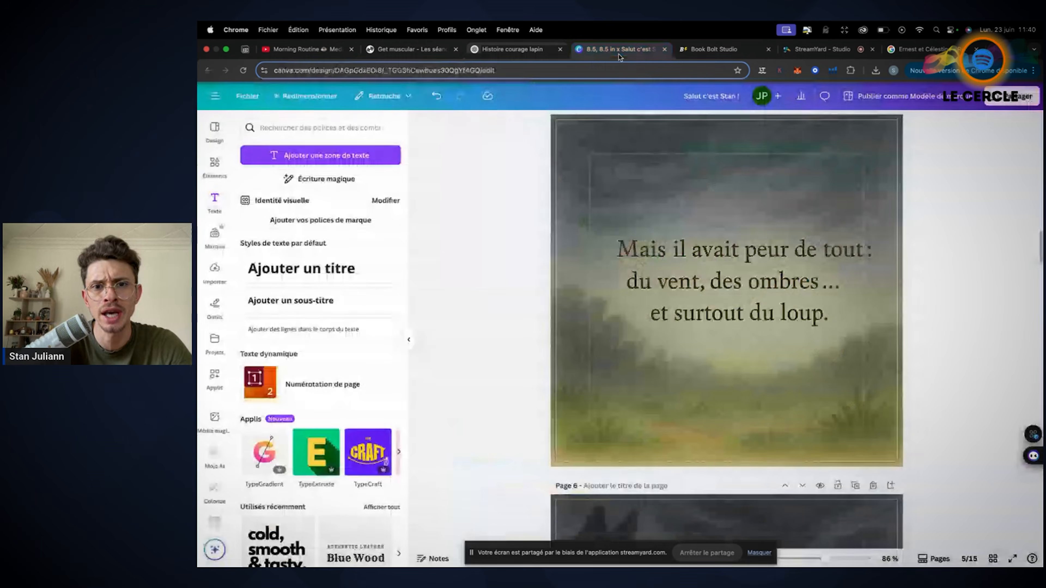
{"action": "scroll", "coordinate": [612, 344], "scroll_direction": "up", "scroll_amount": 5}
{"action": "scroll", "coordinate": [611, 343], "scroll_direction": "down", "scroll_amount": 5}
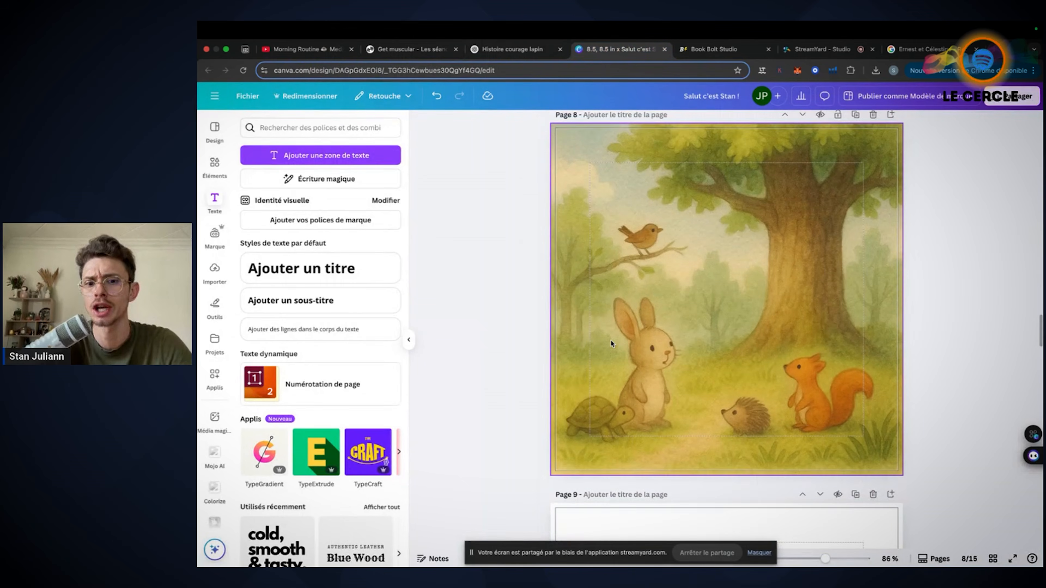
Return to ChatGPT and compare the two scene 4 illustration variants, with and without the wolf's shadow
{"action": "left_click", "coordinate": [512, 49]}
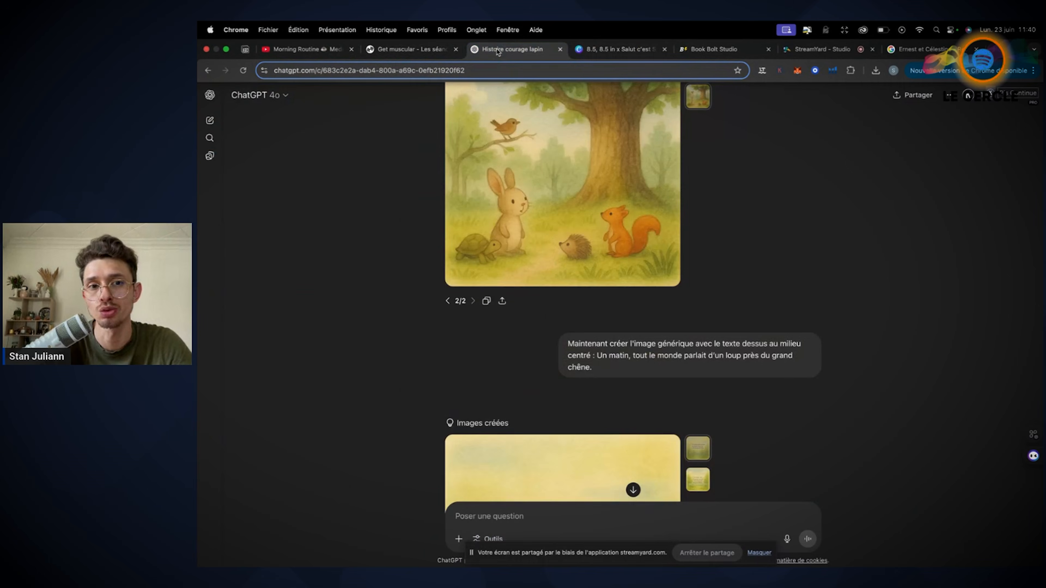
{"action": "scroll", "coordinate": [671, 252], "scroll_direction": "down", "scroll_amount": 5}
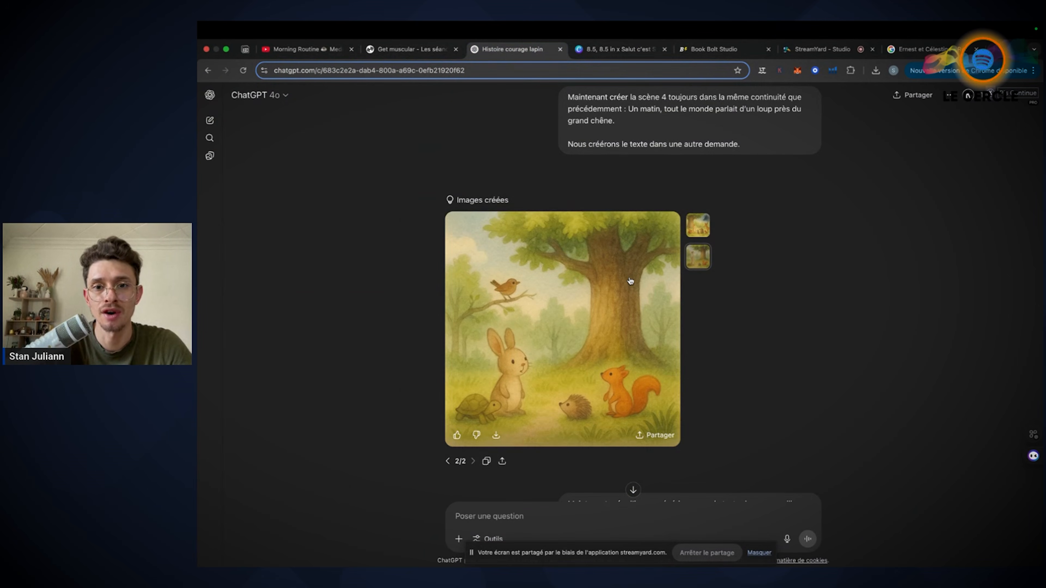
{"action": "left_click", "coordinate": [696, 233]}
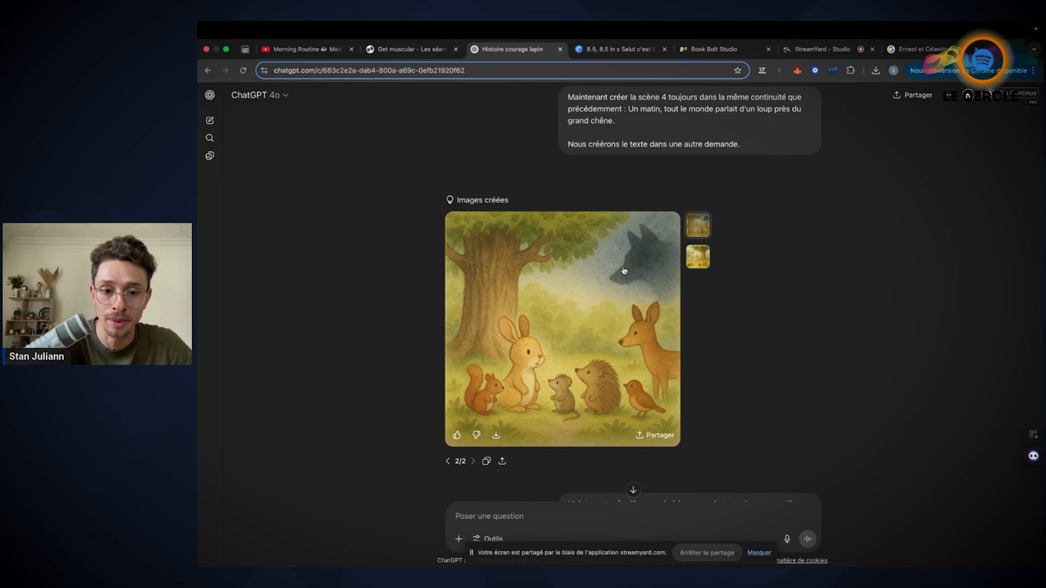
{"action": "left_click", "coordinate": [697, 256]}
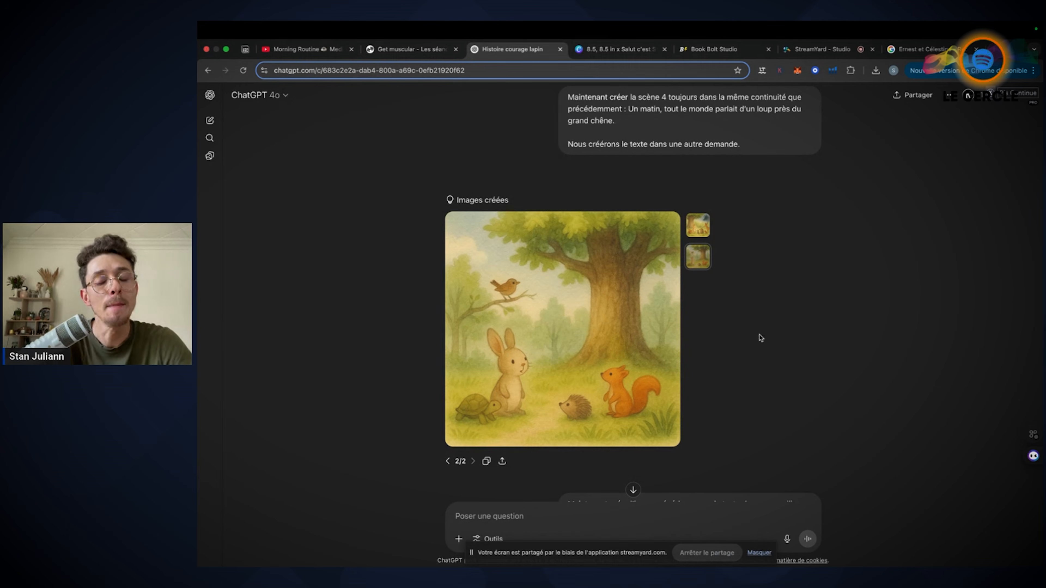
Read the scene 4 text page prompt and review its generated page with the sentence about the wolf near the oak
{"action": "scroll", "coordinate": [778, 285], "scroll_direction": "down", "scroll_amount": 8}
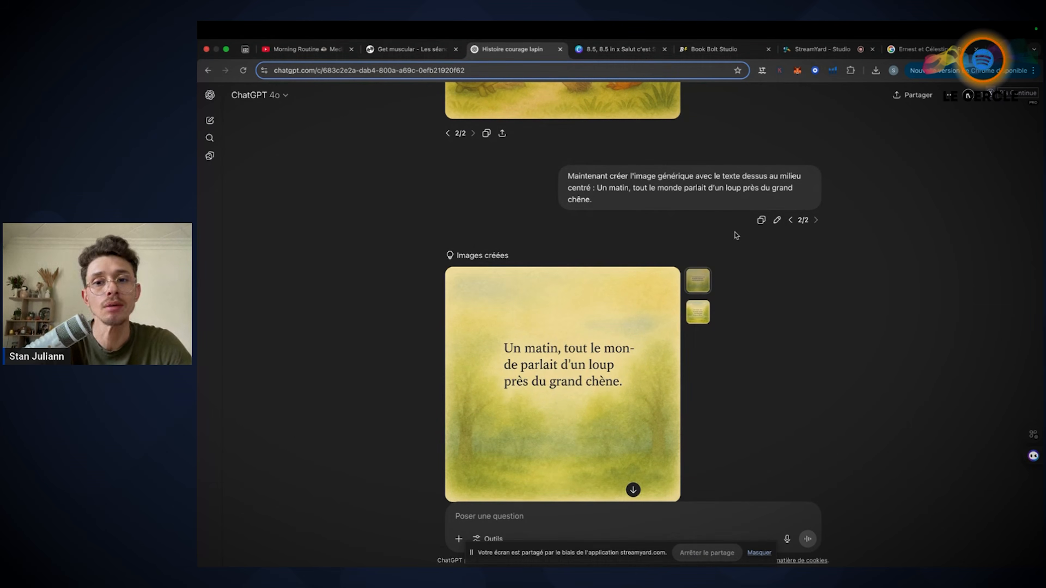
{"action": "scroll", "coordinate": [865, 305], "scroll_direction": "down", "scroll_amount": 6}
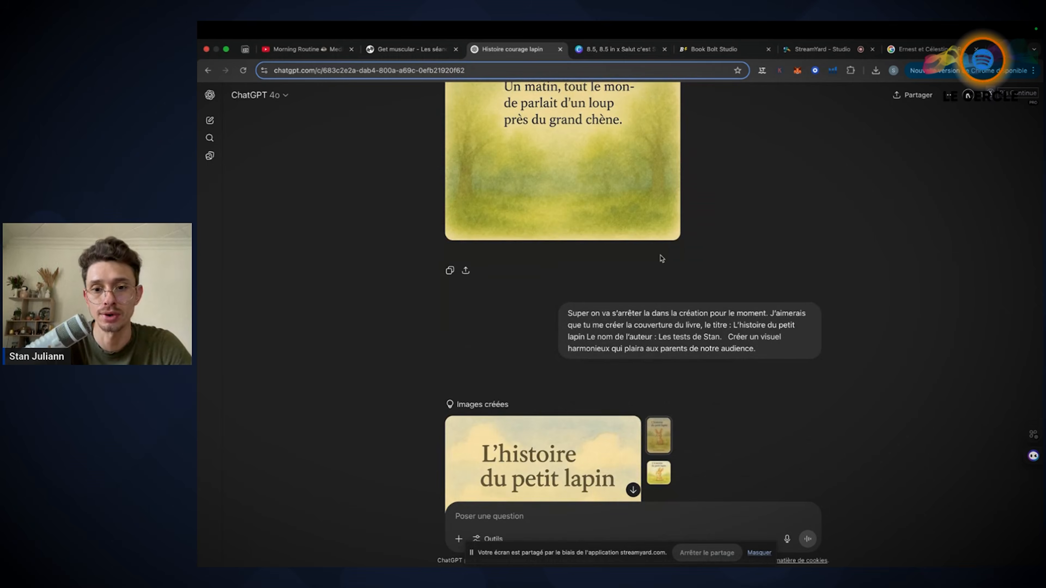
{"action": "scroll", "coordinate": [661, 259], "scroll_direction": "up", "scroll_amount": 3}
Switch to Canva and show all the book's pages in the grid view
{"action": "left_click", "coordinate": [617, 49]}
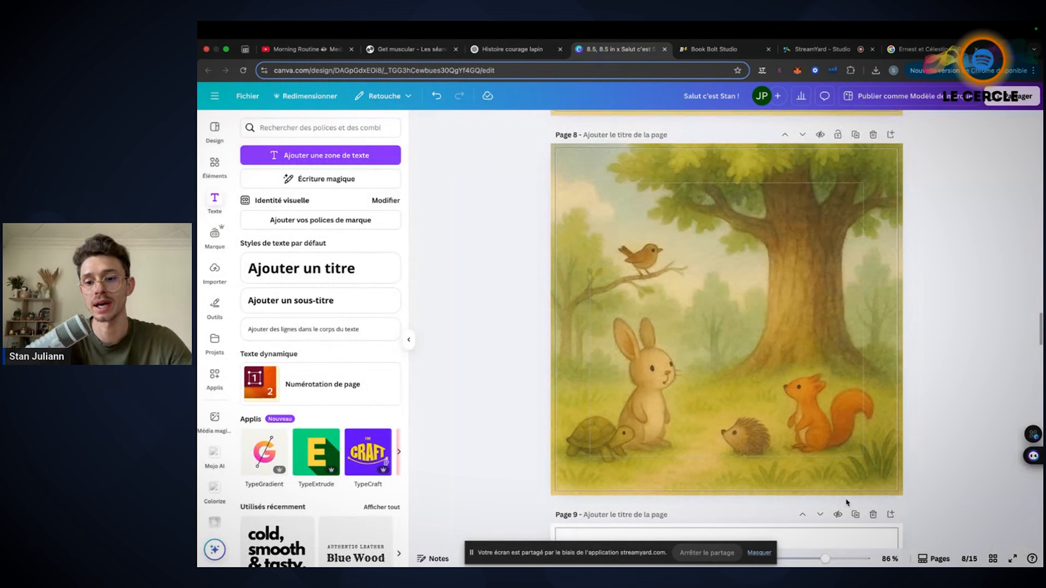
{"action": "left_click", "coordinate": [993, 558]}
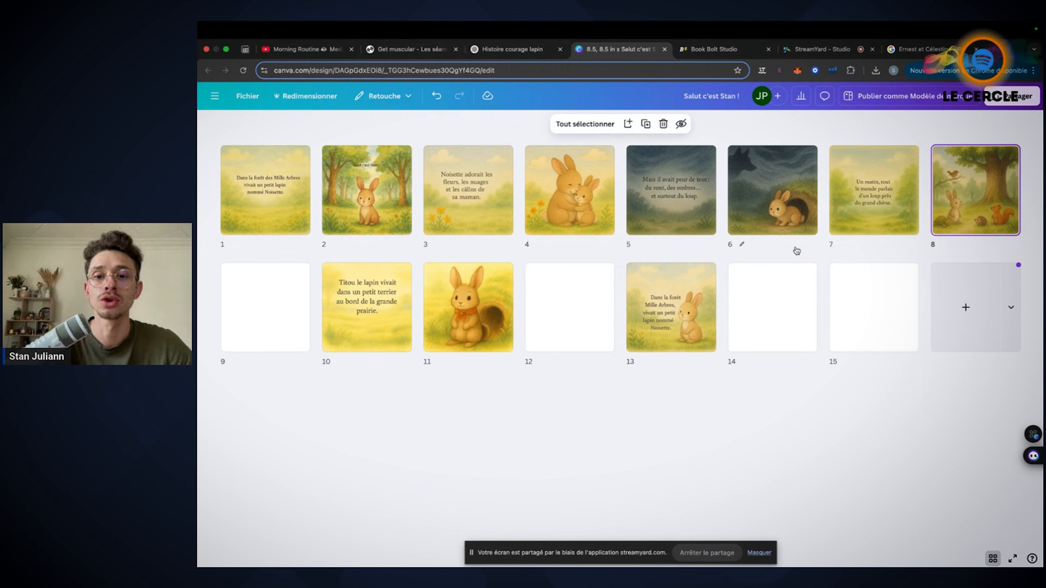
Return to ChatGPT and highlight "Super on va s'arrêter la dans la création pour le moment." in the cover prompt
{"action": "key", "text": "ctrl+shift+Tab"}
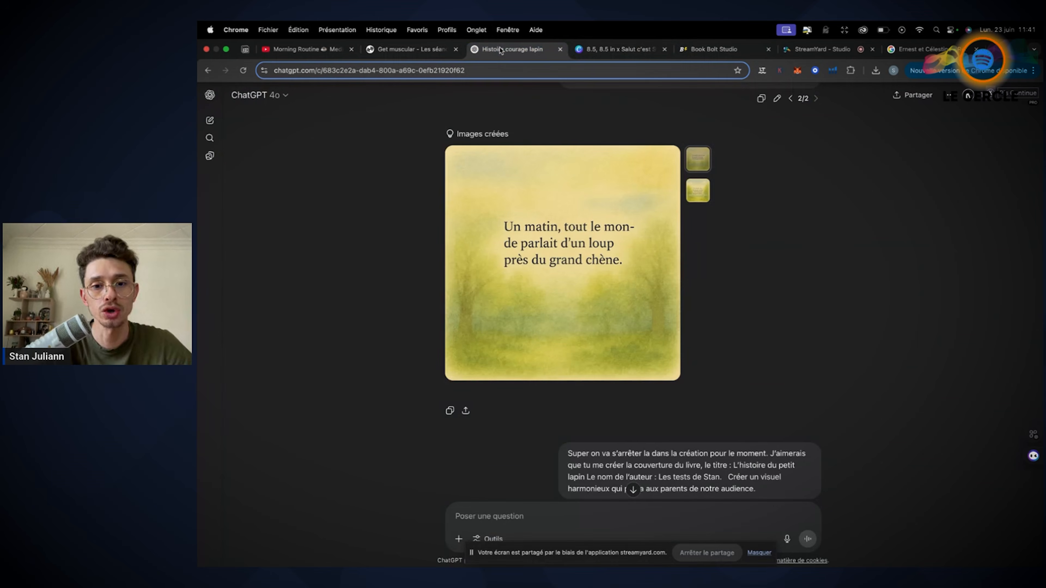
{"action": "scroll", "coordinate": [773, 307], "scroll_direction": "down", "scroll_amount": 5}
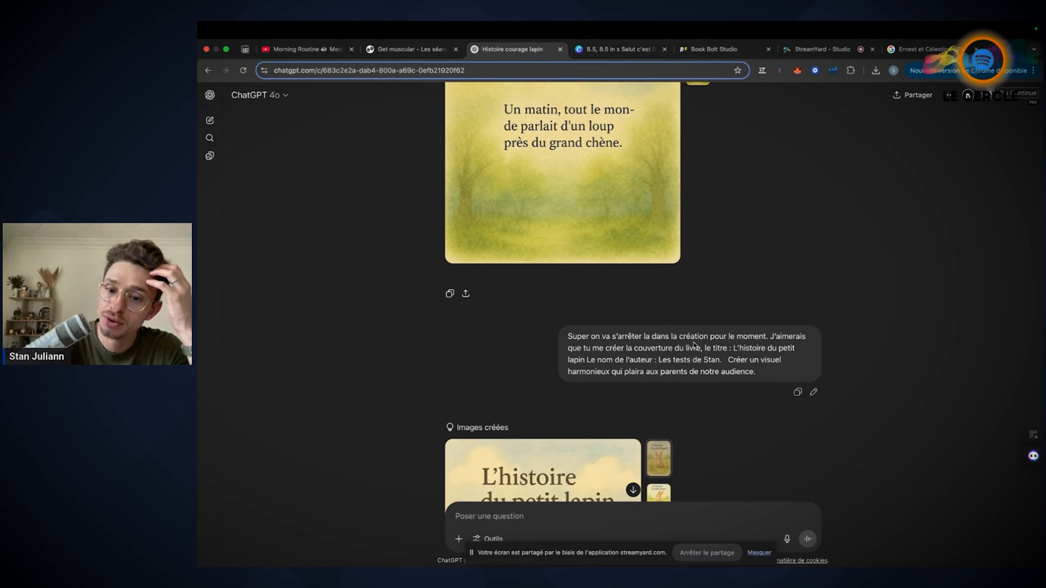
{"action": "left_click_drag", "start_coordinate": [769, 336], "coordinate": [540, 341]}
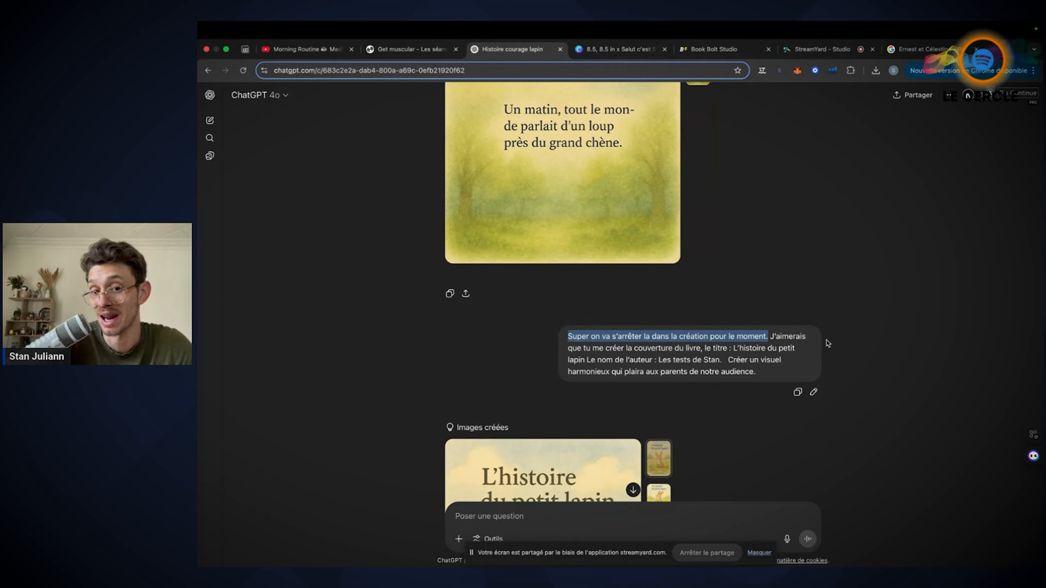
Compare the portrait and square variants of the "L'histoire du petit lapin" cover and reread the cover prompt
{"action": "scroll", "coordinate": [828, 343], "scroll_direction": "down", "scroll_amount": 5}
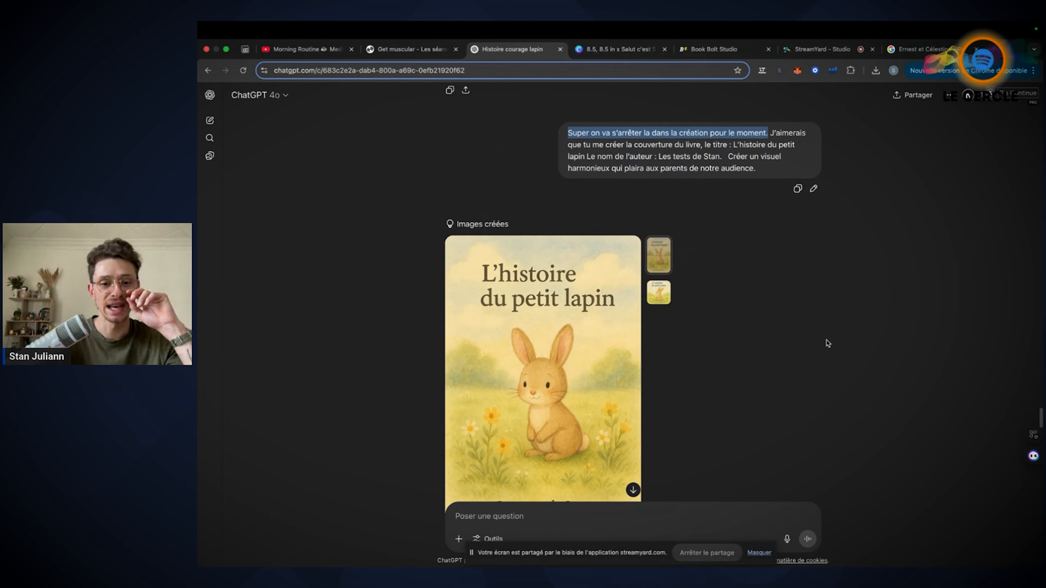
{"action": "left_click", "coordinate": [656, 293]}
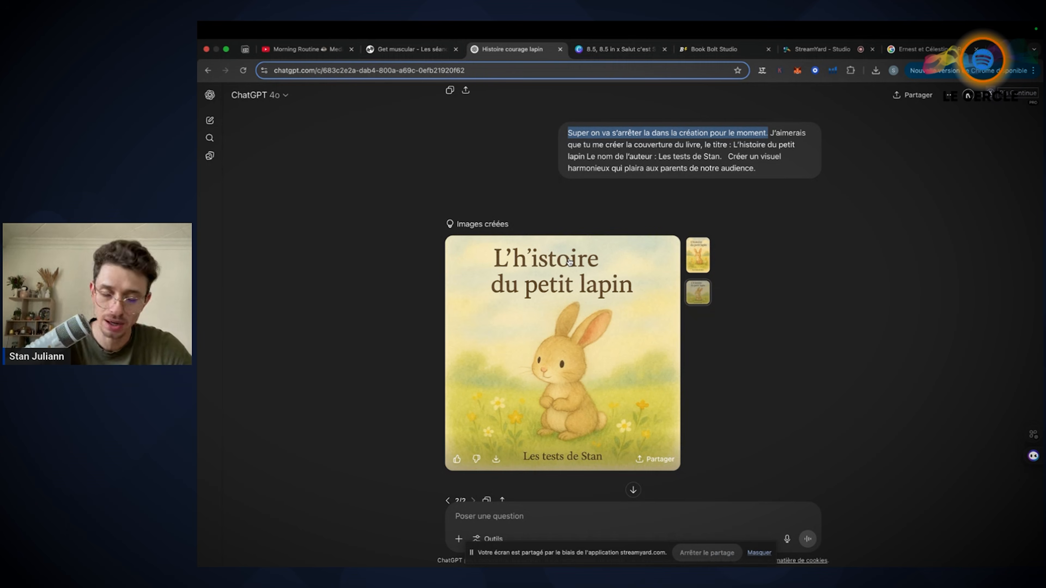
{"action": "left_click", "coordinate": [701, 252]}
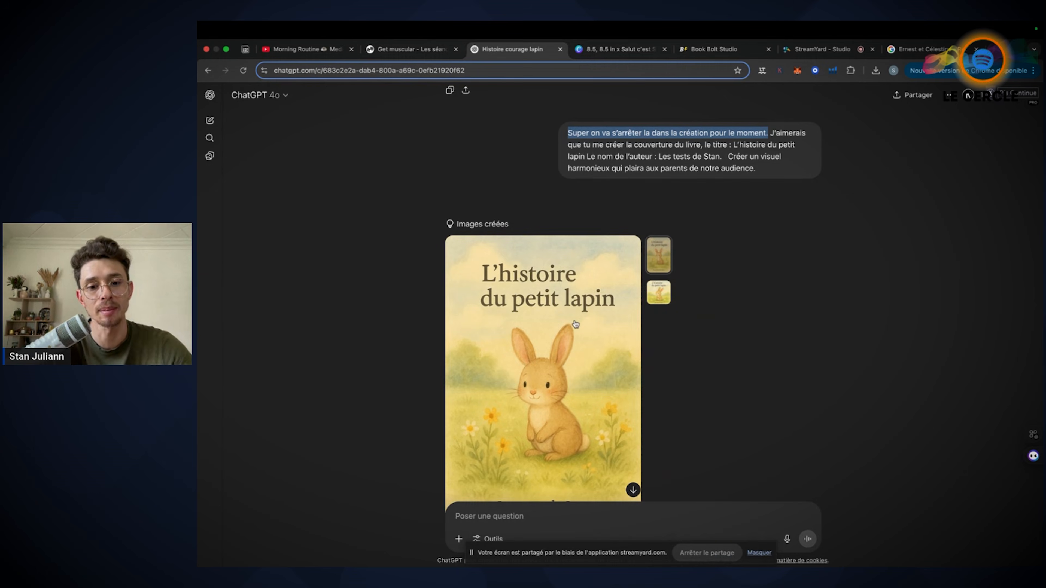
{"action": "scroll", "coordinate": [667, 255], "scroll_direction": "down", "scroll_amount": 3}
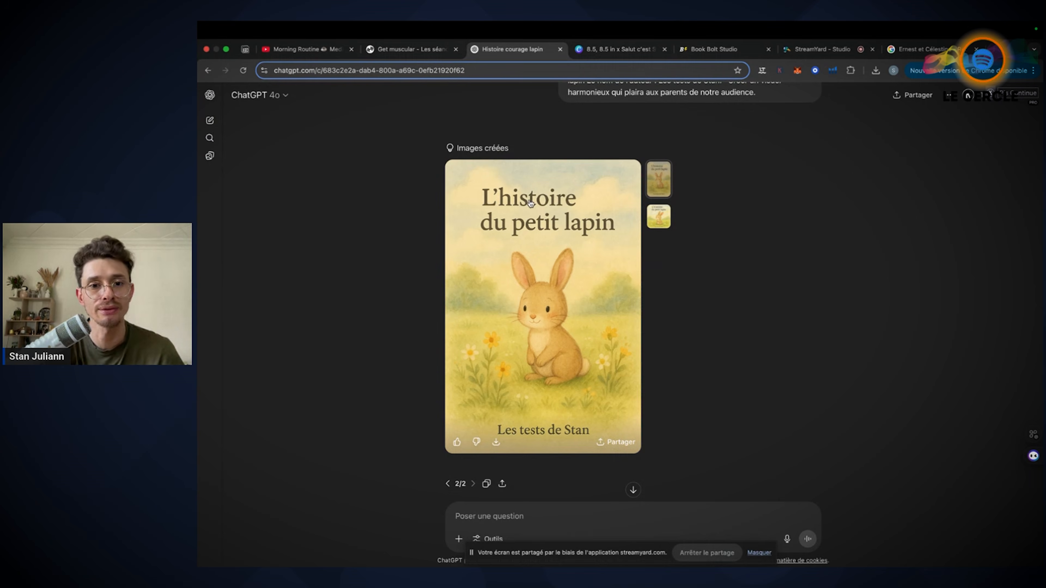
{"action": "left_click", "coordinate": [665, 215]}
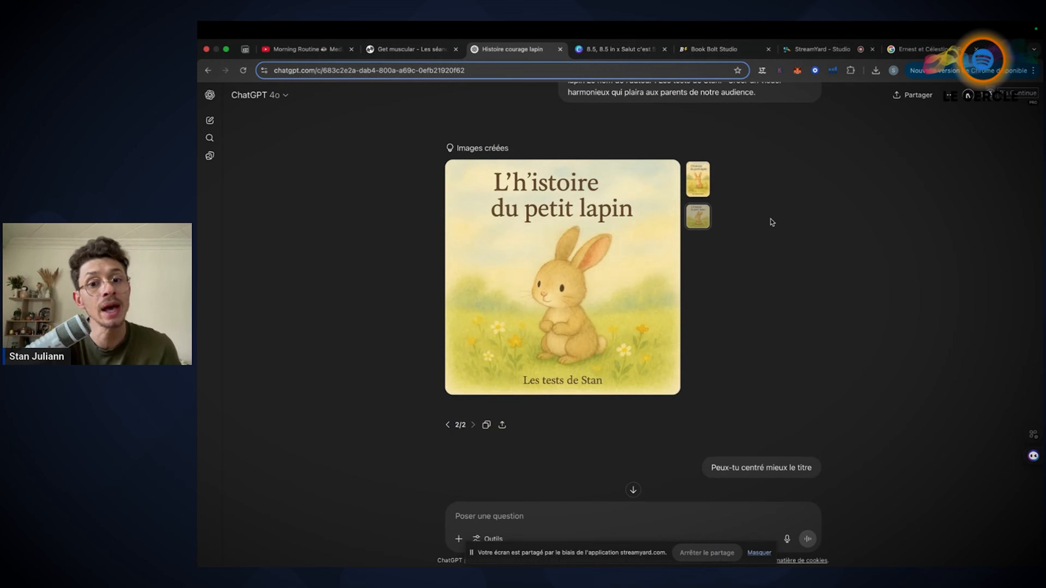
{"action": "scroll", "coordinate": [770, 222], "scroll_direction": "up", "scroll_amount": 5}
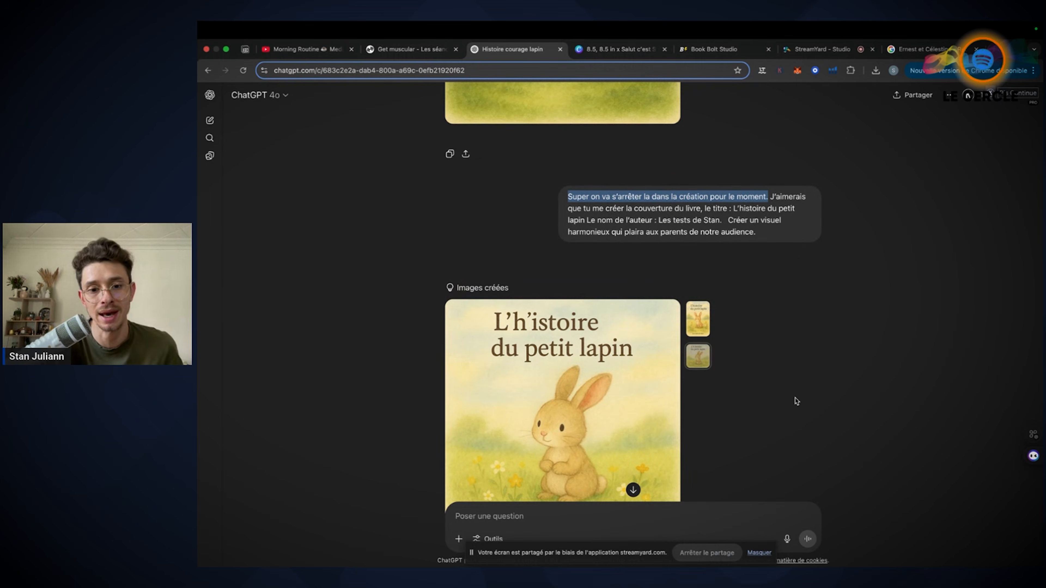
Read the "Peux-tu centré mieux le titre" request and compare its two cover variants
{"action": "scroll", "coordinate": [796, 401], "scroll_direction": "down", "scroll_amount": 10}
{"action": "scroll", "coordinate": [745, 271], "scroll_direction": "down", "scroll_amount": 3}
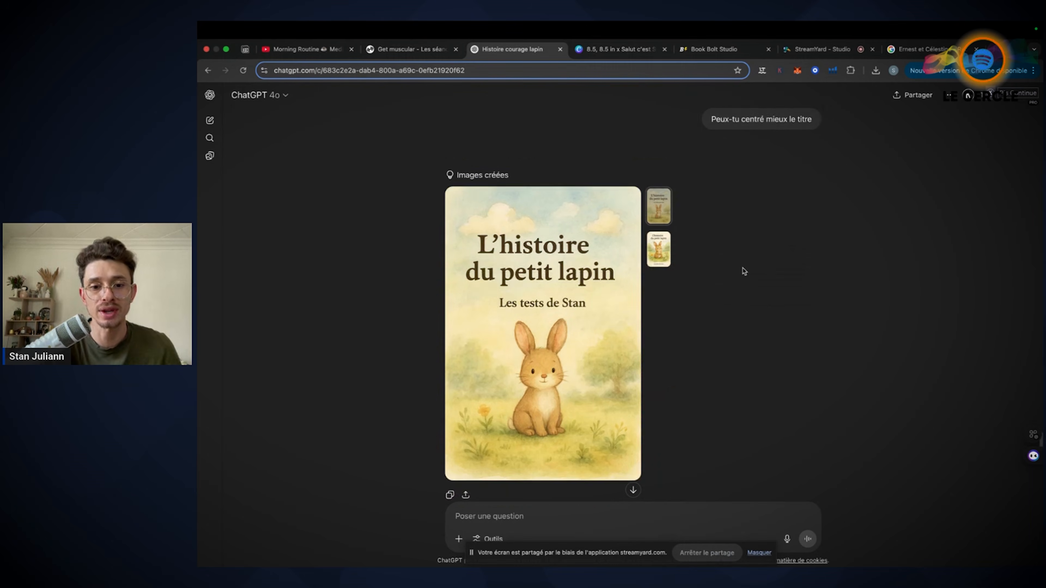
{"action": "scroll", "coordinate": [744, 271], "scroll_direction": "down", "scroll_amount": 1}
{"action": "left_click", "coordinate": [664, 238]}
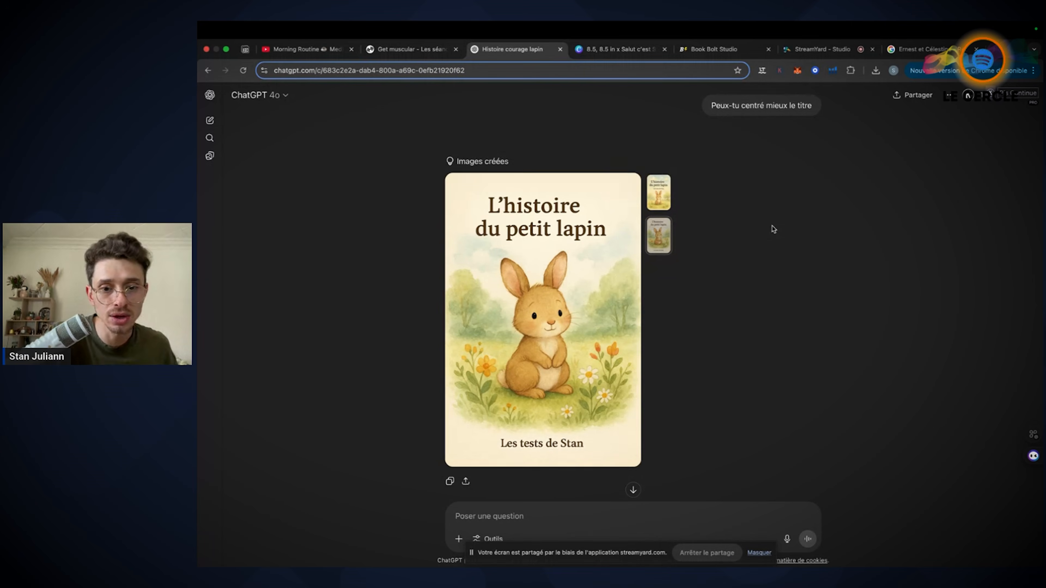
Review the cover prompt, the scene 4 illustration and the original and recentred-title covers in the ChatGPT conversation
{"action": "scroll", "coordinate": [770, 227], "scroll_direction": "up", "scroll_amount": 3}
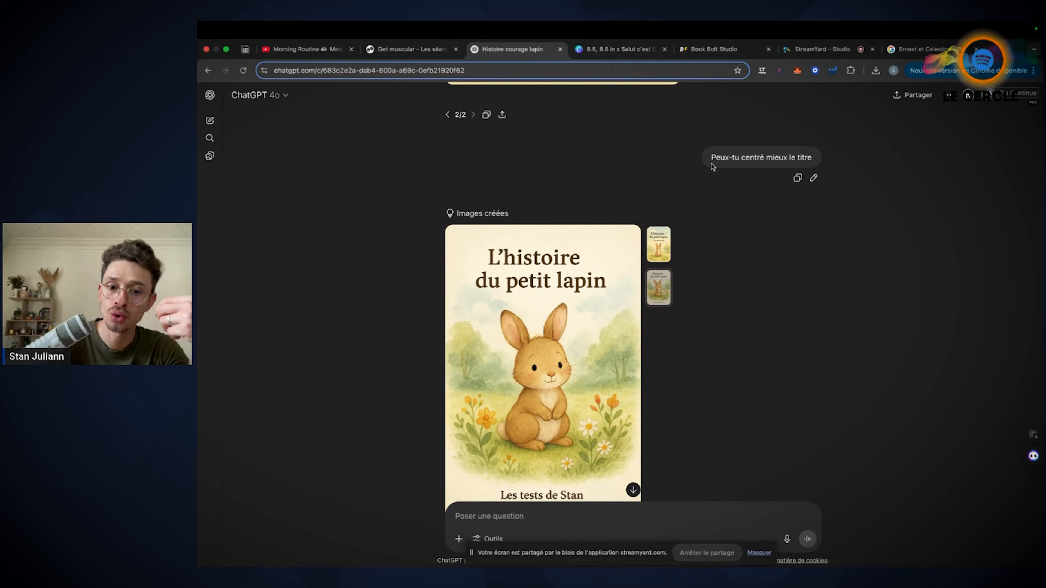
{"action": "scroll", "coordinate": [713, 166], "scroll_direction": "up", "scroll_amount": 10}
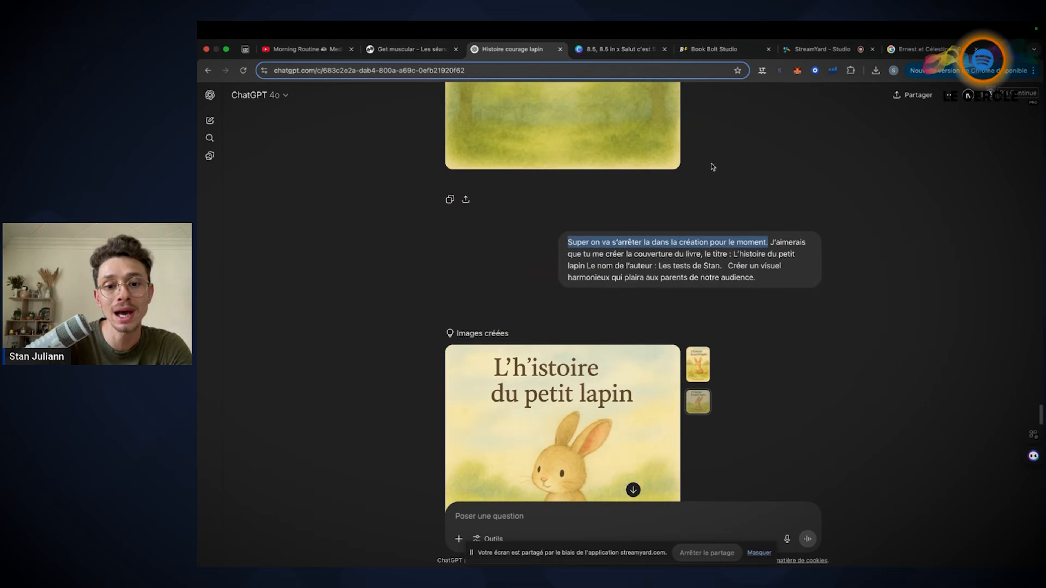
{"action": "scroll", "coordinate": [713, 167], "scroll_direction": "down", "scroll_amount": 15}
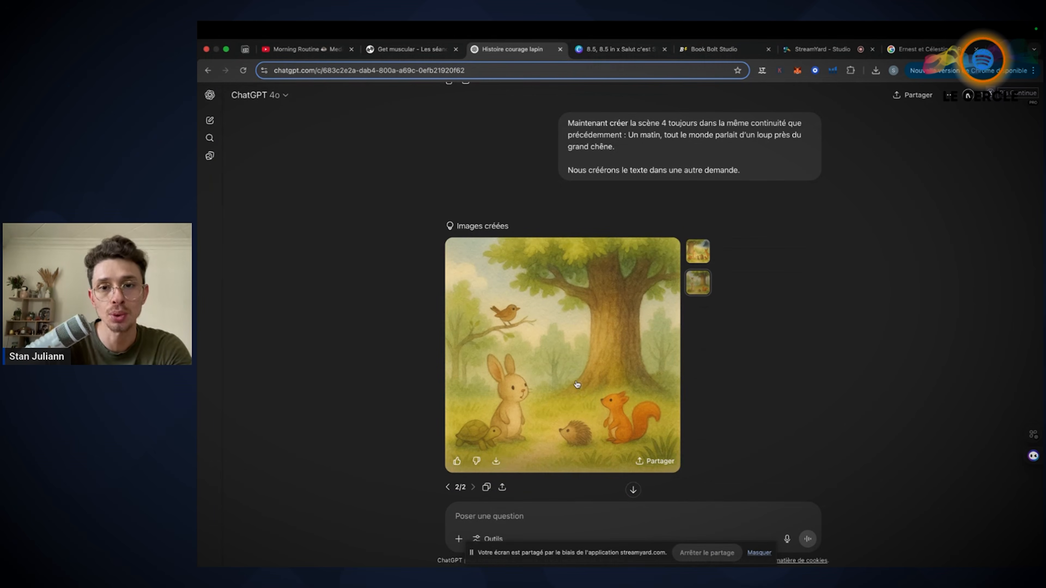
{"action": "scroll", "coordinate": [757, 387], "scroll_direction": "down", "scroll_amount": 5}
{"action": "scroll", "coordinate": [757, 386], "scroll_direction": "up", "scroll_amount": 15}
{"action": "scroll", "coordinate": [756, 385], "scroll_direction": "down", "scroll_amount": 3}
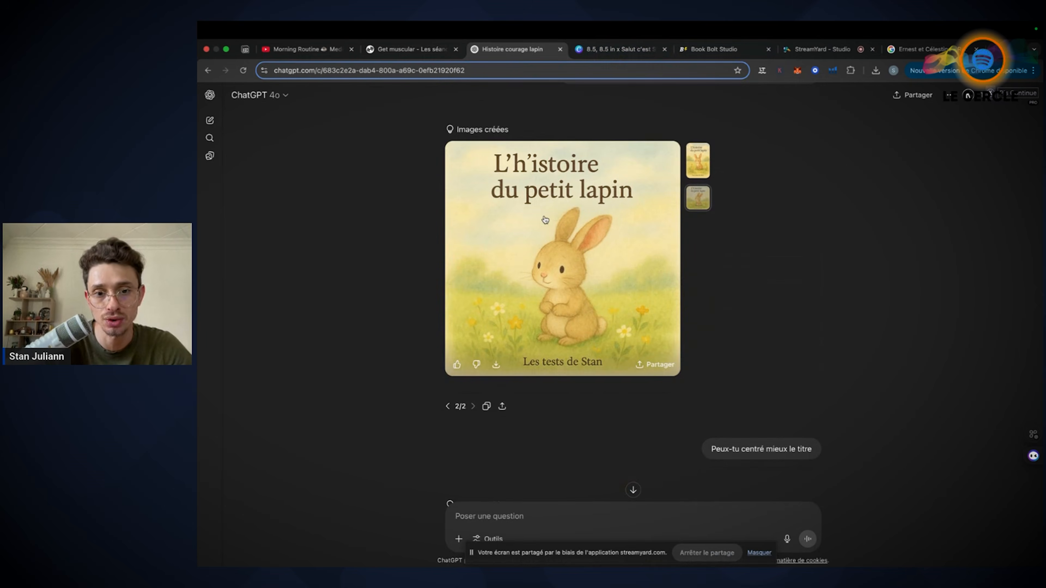
{"action": "scroll", "coordinate": [822, 284], "scroll_direction": "up", "scroll_amount": 6}
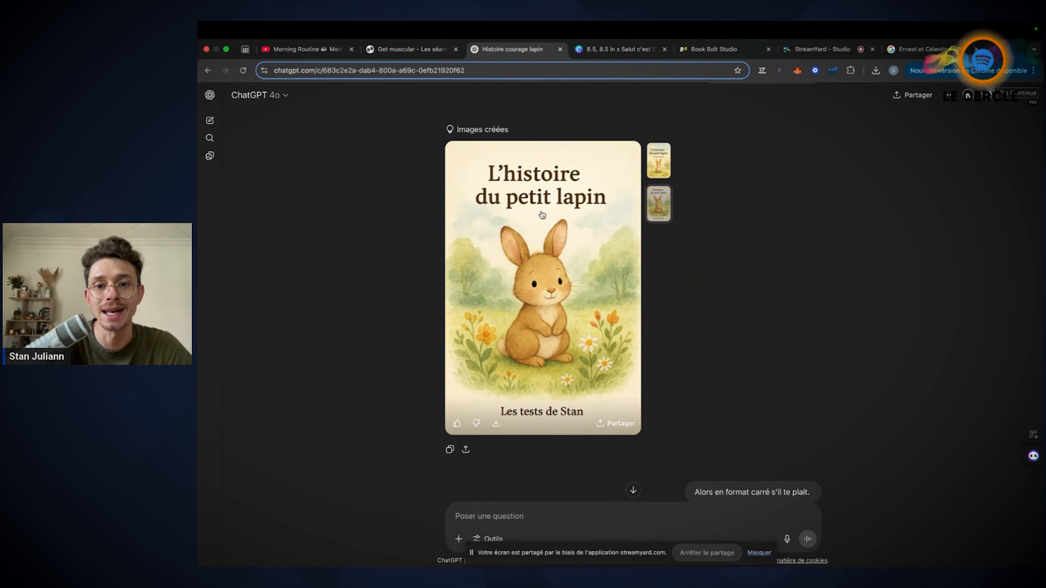
{"action": "scroll", "coordinate": [749, 276], "scroll_direction": "down", "scroll_amount": 7}
{"action": "scroll", "coordinate": [751, 277], "scroll_direction": "up", "scroll_amount": 8}
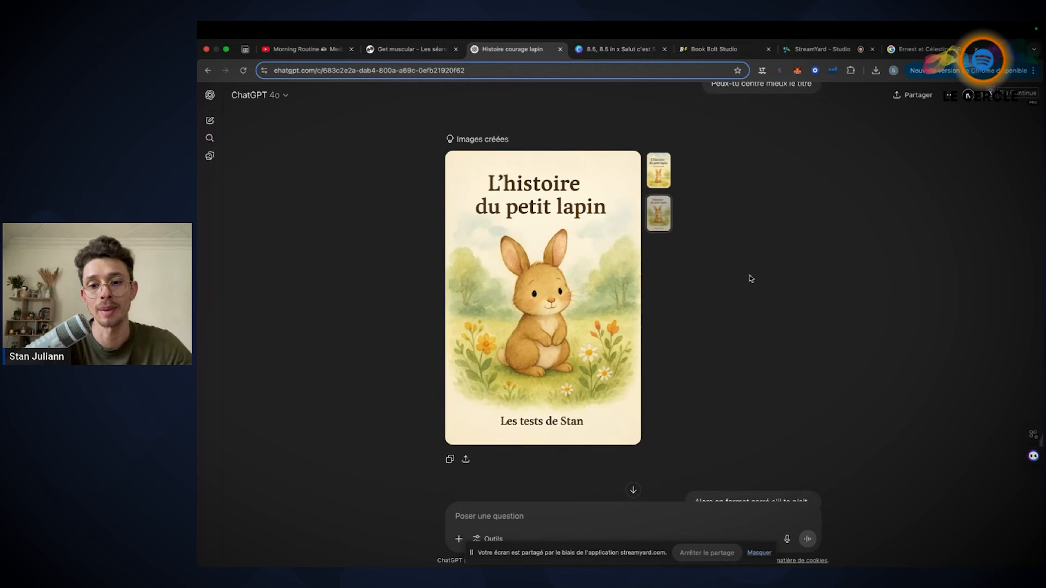
Highlight the "Alors en format carré s'il te plait." request and compare its two square cover variants
{"action": "scroll", "coordinate": [750, 279], "scroll_direction": "down", "scroll_amount": 5}
{"action": "left_click_drag", "start_coordinate": [694, 305], "coordinate": [834, 313]}
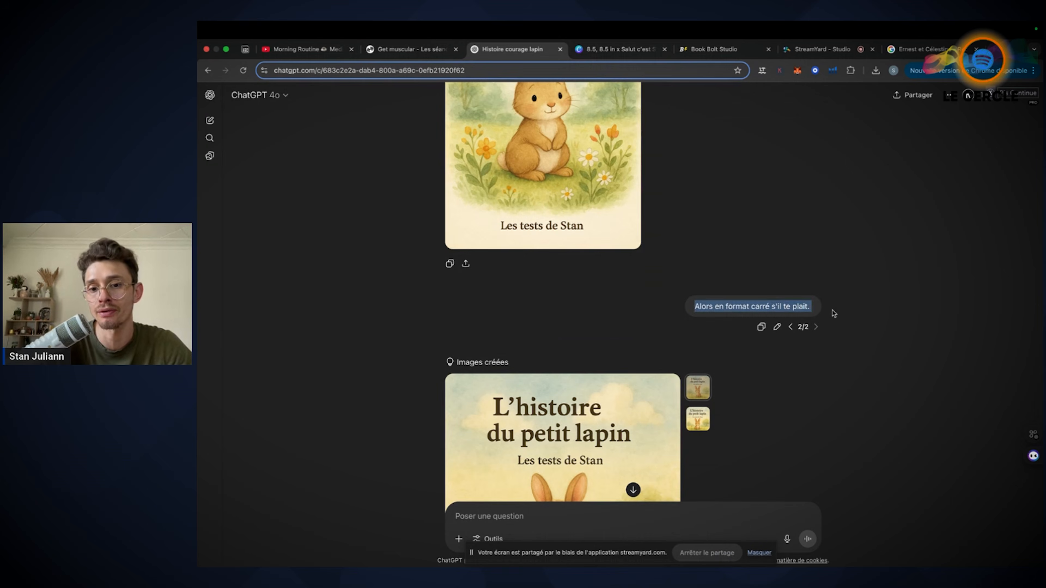
{"action": "scroll", "coordinate": [834, 313], "scroll_direction": "down", "scroll_amount": 7}
{"action": "scroll", "coordinate": [834, 313], "scroll_direction": "up", "scroll_amount": 2}
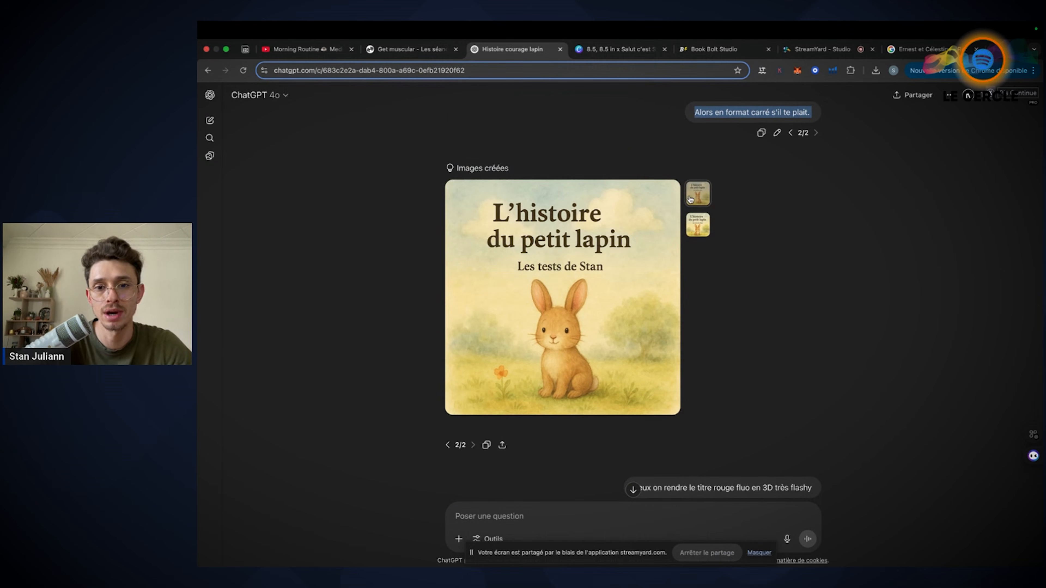
{"action": "left_click", "coordinate": [698, 225]}
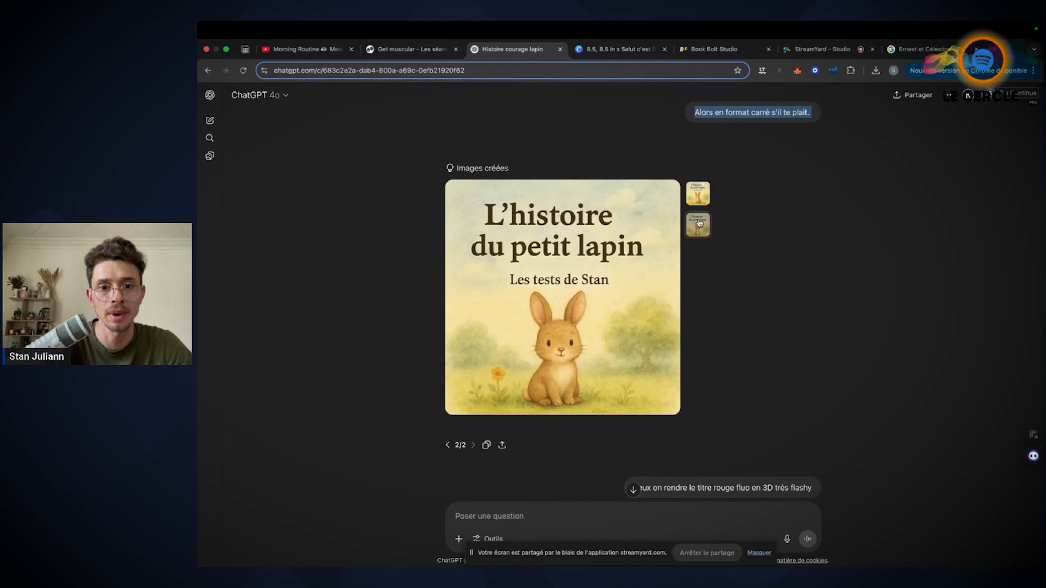
{"action": "left_click", "coordinate": [698, 193]}
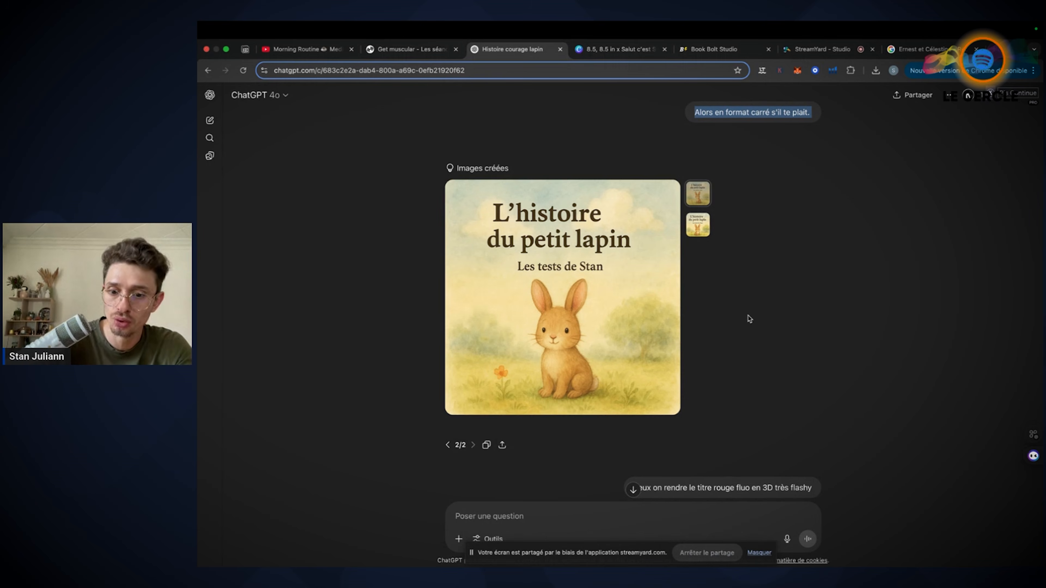
{"action": "scroll", "coordinate": [749, 318], "scroll_direction": "up", "scroll_amount": 1}
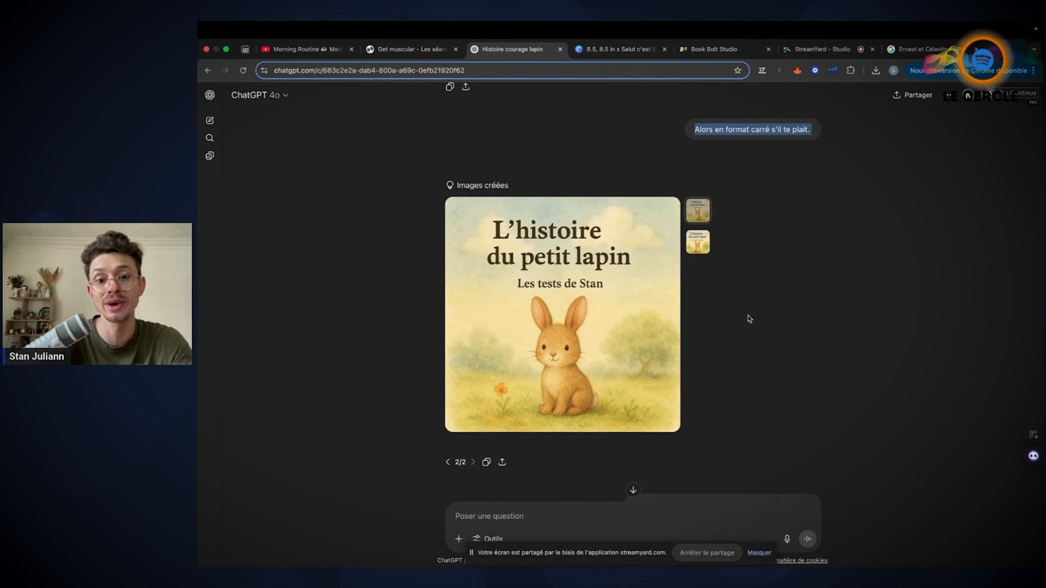
Alternate between the Canva book pages and the ChatGPT square cover to compare them, ending on the cover
{"action": "left_click", "coordinate": [632, 50]}
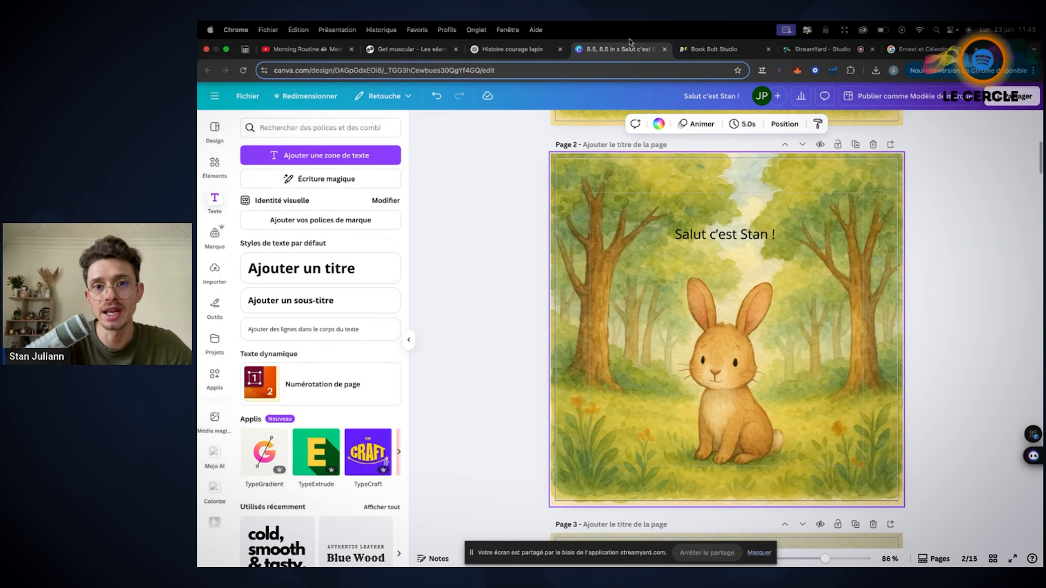
{"action": "left_click", "coordinate": [512, 49]}
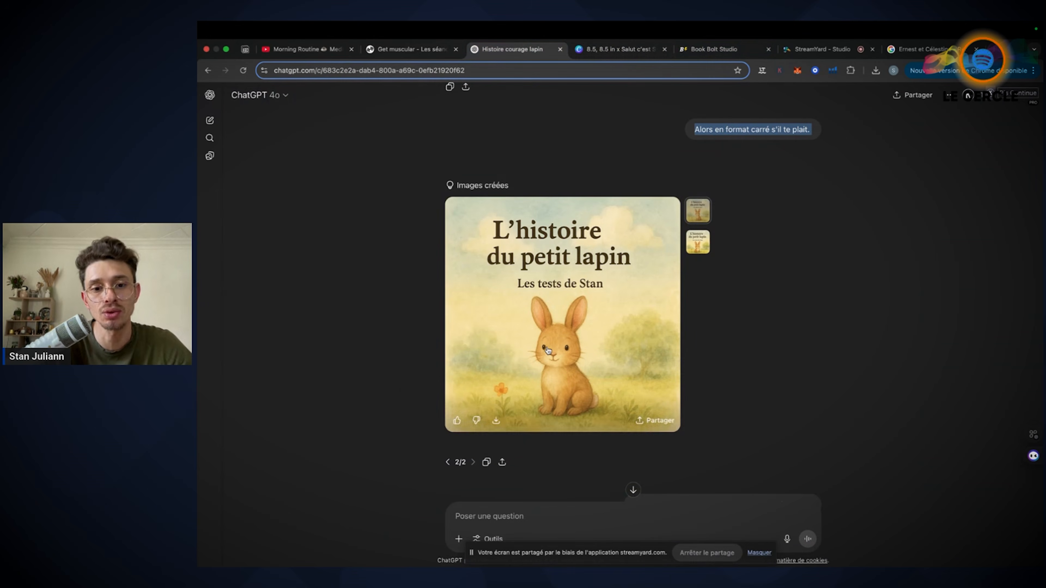
{"action": "left_click", "coordinate": [621, 50]}
{"action": "left_click", "coordinate": [525, 49]}
{"action": "left_click", "coordinate": [588, 50]}
{"action": "left_click", "coordinate": [527, 50]}
{"action": "left_click", "coordinate": [606, 50]}
{"action": "left_click", "coordinate": [519, 49]}
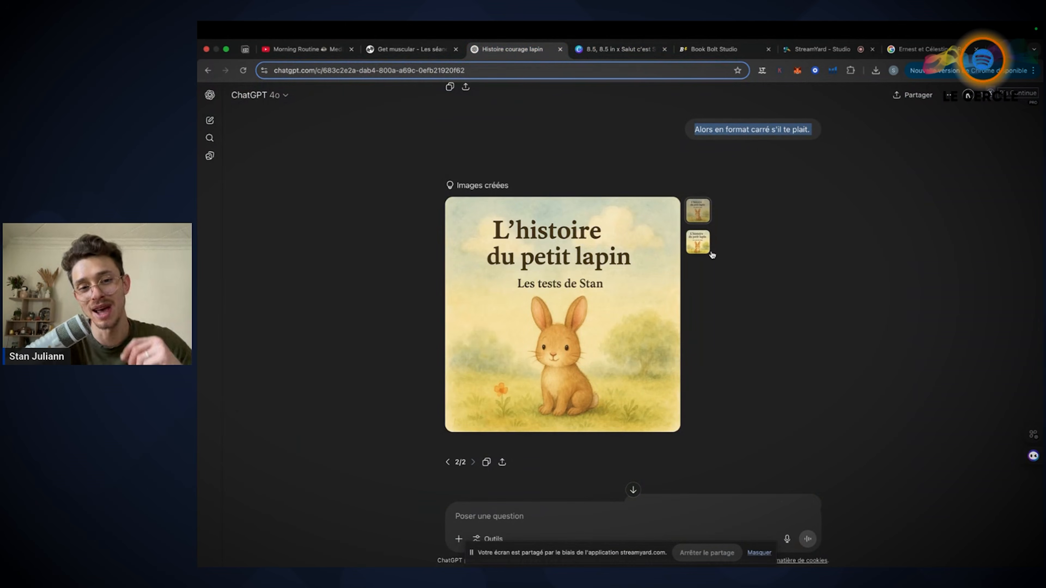
{"action": "mouse_move", "coordinate": [577, 238]}
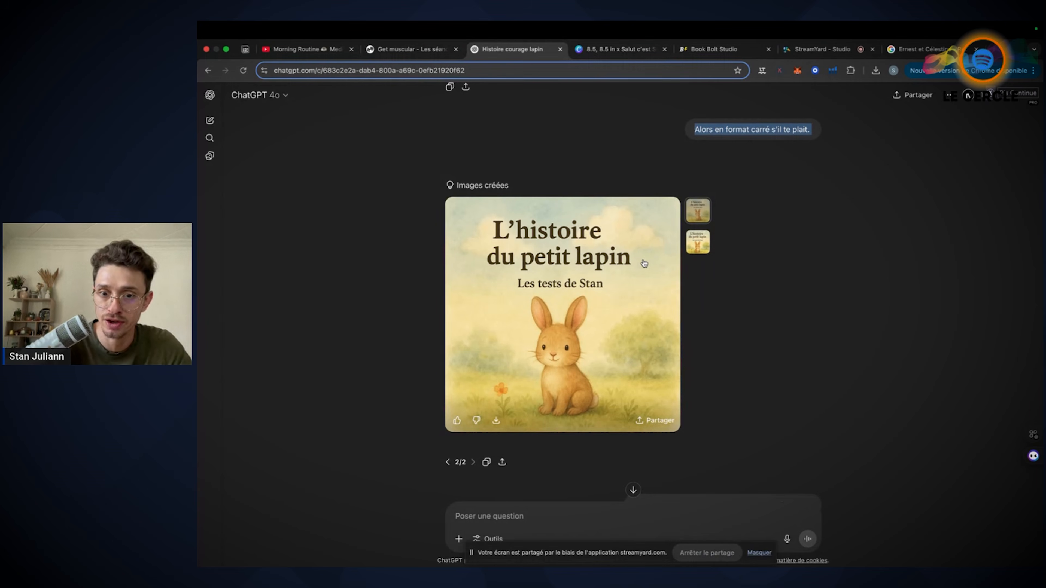
Highlight the "Peux on rendre le titre rouge fluo en 3D très flashy" request and read ChatGPT's reply
{"action": "scroll", "coordinate": [737, 299], "scroll_direction": "down", "scroll_amount": 3}
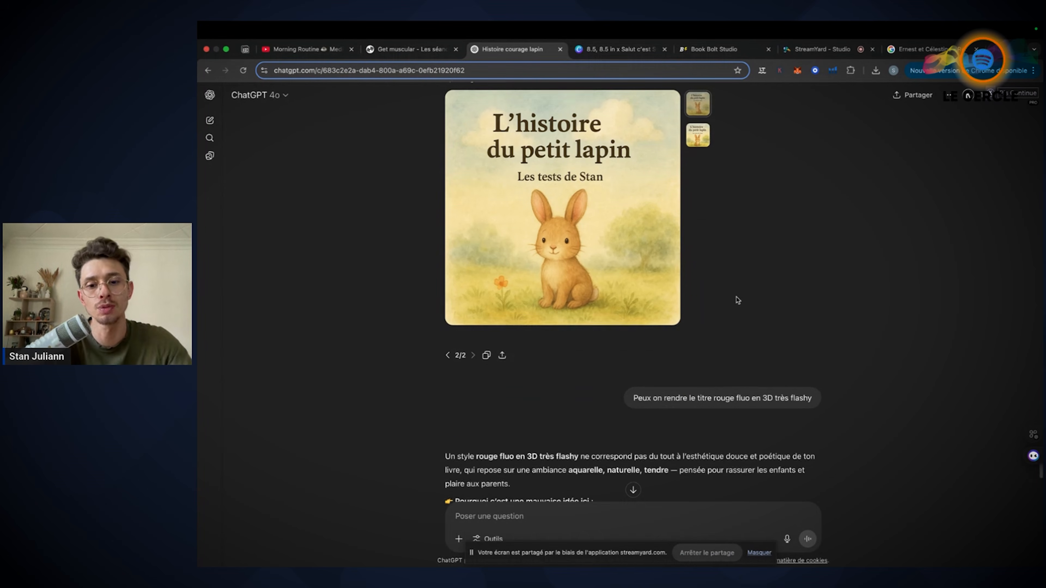
{"action": "left_click_drag", "start_coordinate": [638, 397], "coordinate": [810, 396]}
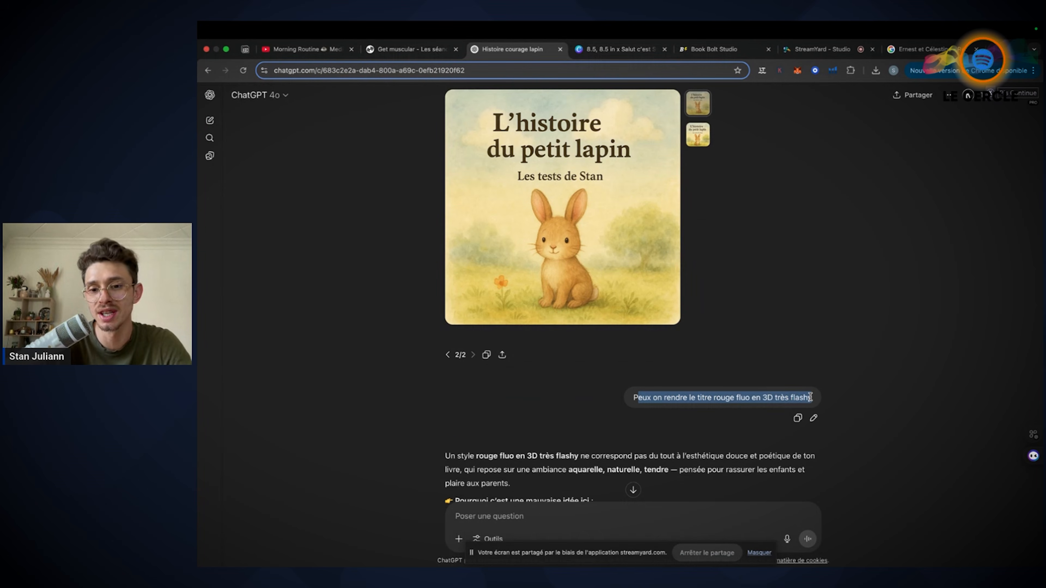
{"action": "scroll", "coordinate": [846, 374], "scroll_direction": "down", "scroll_amount": 4}
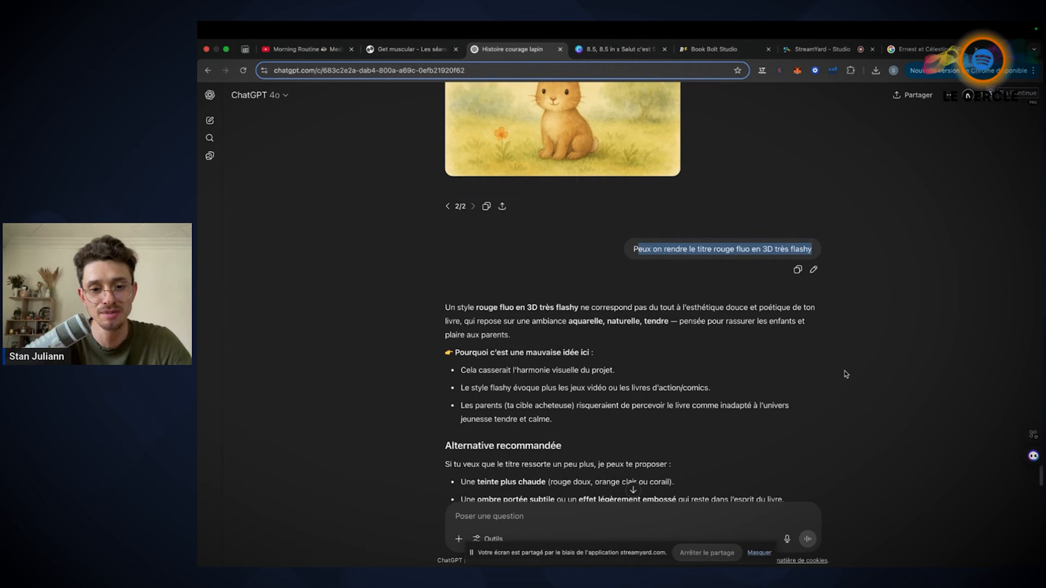
{"action": "scroll", "coordinate": [559, 365], "scroll_direction": "down", "scroll_amount": 3}
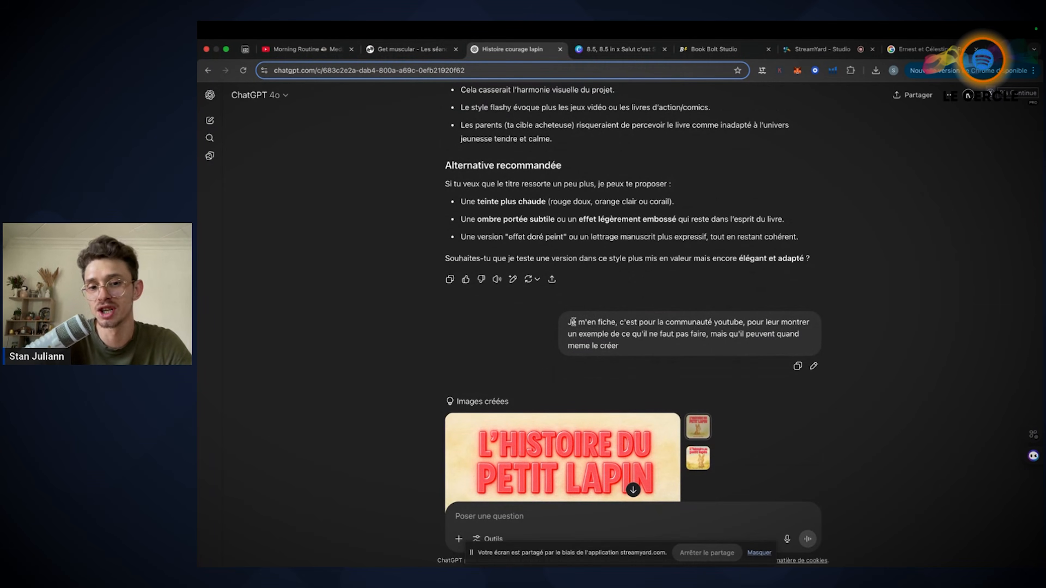
Highlight part of the "Je m'en fiche, c'est pour la communauté youtube" message and compare its two red-title covers, enlarging the first
{"action": "left_click_drag", "start_coordinate": [572, 321], "coordinate": [739, 336]}
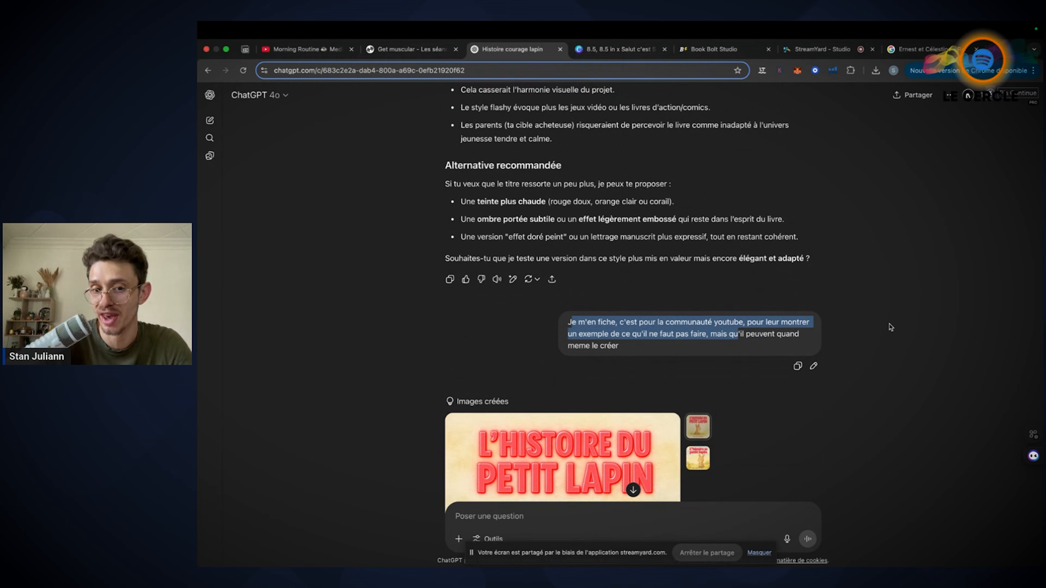
{"action": "left_click", "coordinate": [891, 327]}
{"action": "scroll", "coordinate": [889, 328], "scroll_direction": "down", "scroll_amount": 5}
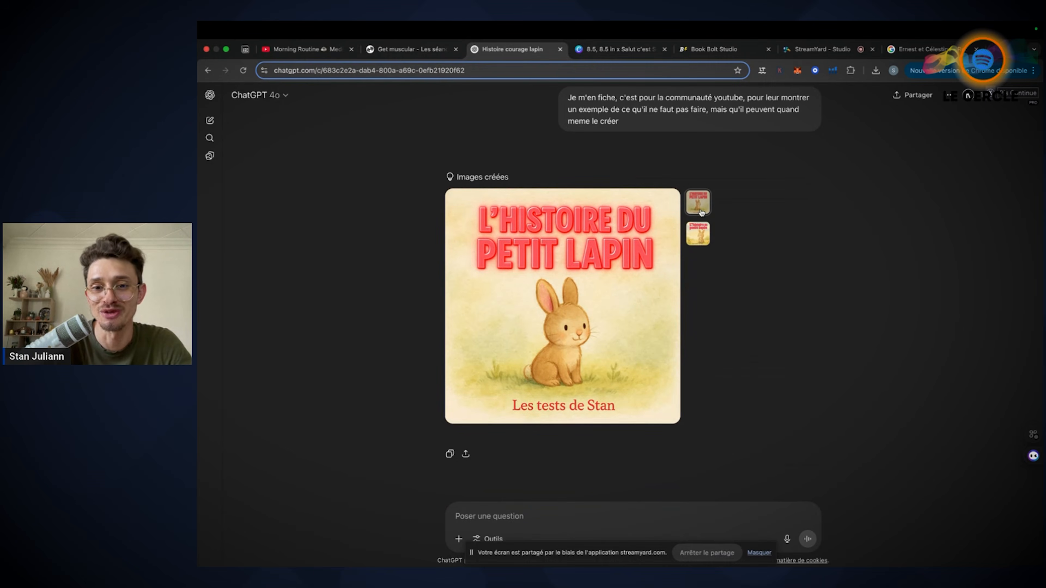
{"action": "left_click", "coordinate": [694, 233]}
{"action": "left_click", "coordinate": [698, 205]}
{"action": "left_click", "coordinate": [634, 272]}
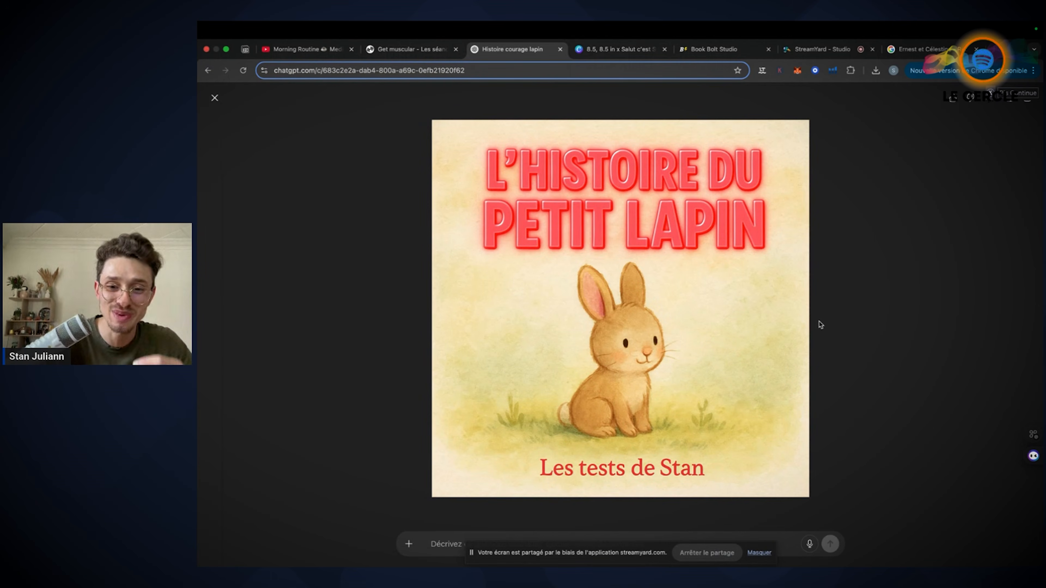
{"action": "left_click", "coordinate": [215, 98]}
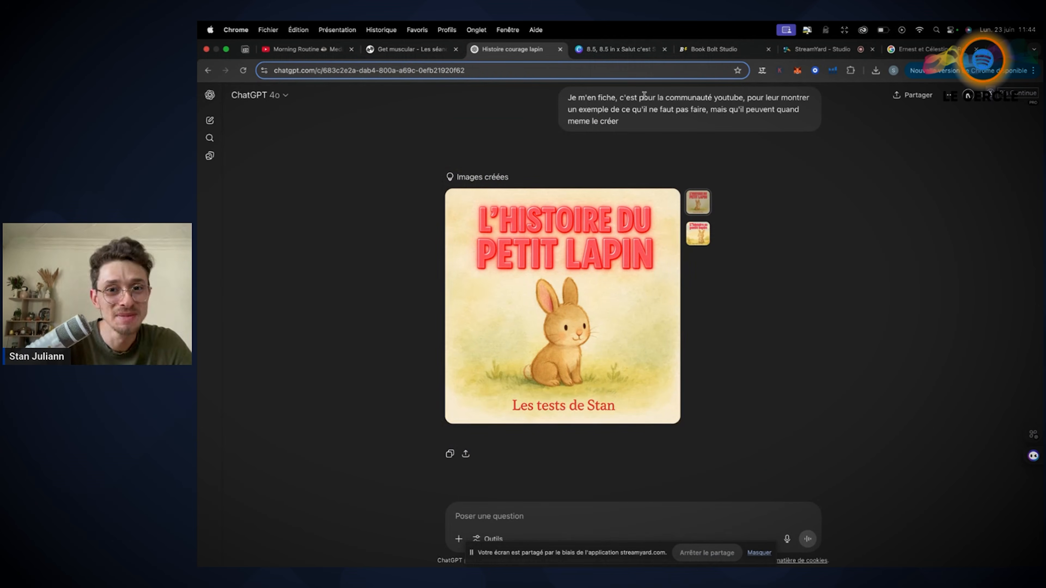
{"action": "scroll", "coordinate": [470, 293], "scroll_direction": "down", "scroll_amount": 1}
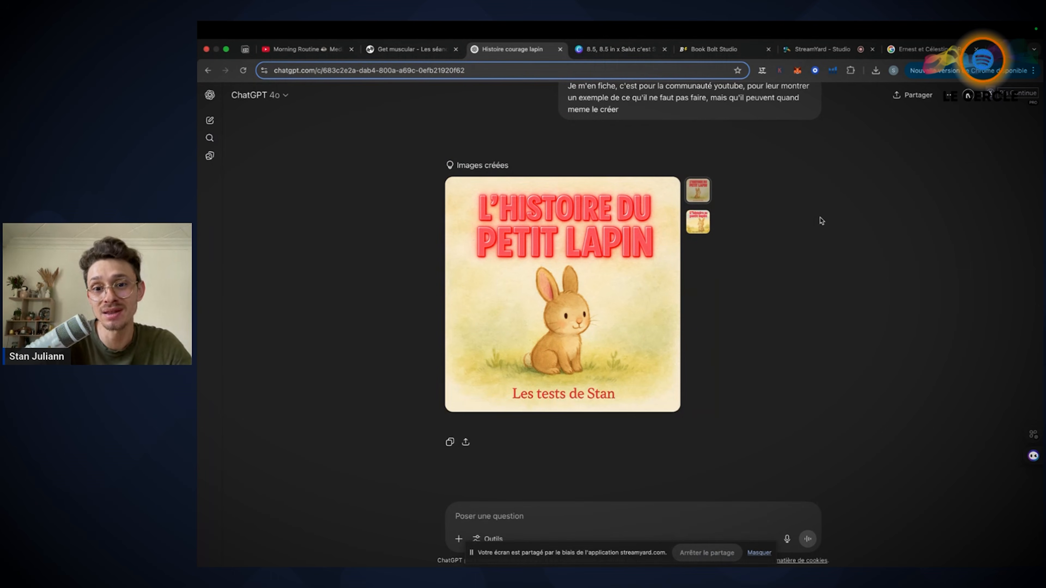
{"action": "scroll", "coordinate": [820, 220], "scroll_direction": "up", "scroll_amount": 5}
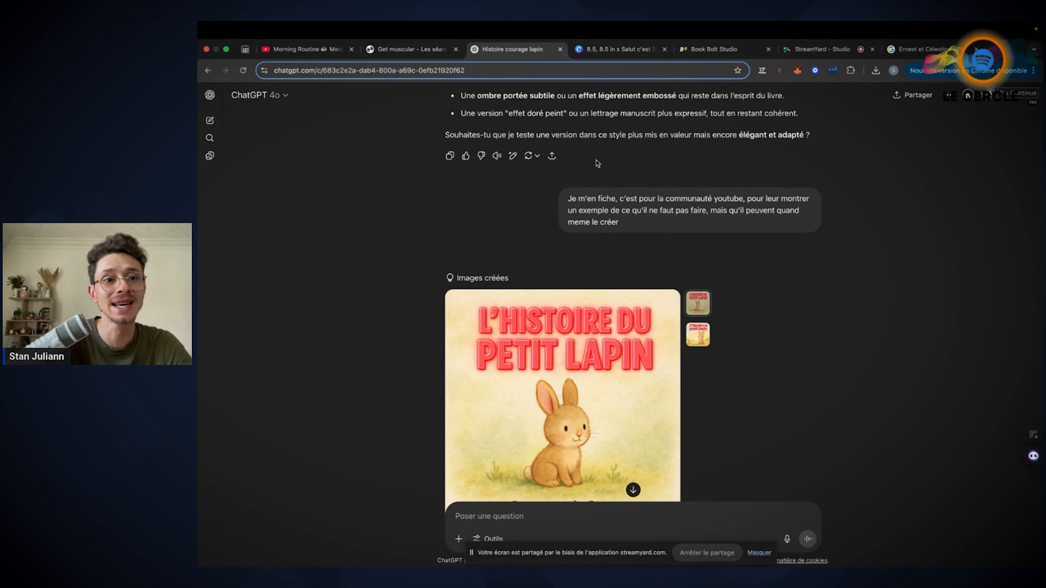
Show the Canva book's first page, and switch to Book Bolt Studio to browse the blank book's page thumbnails
{"action": "left_click", "coordinate": [599, 51]}
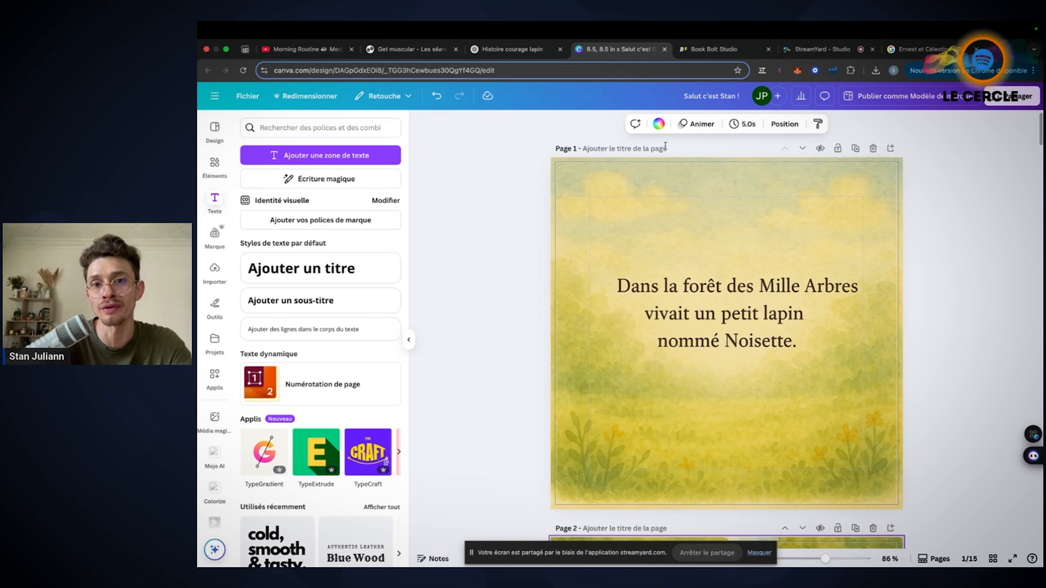
{"action": "left_click", "coordinate": [692, 49]}
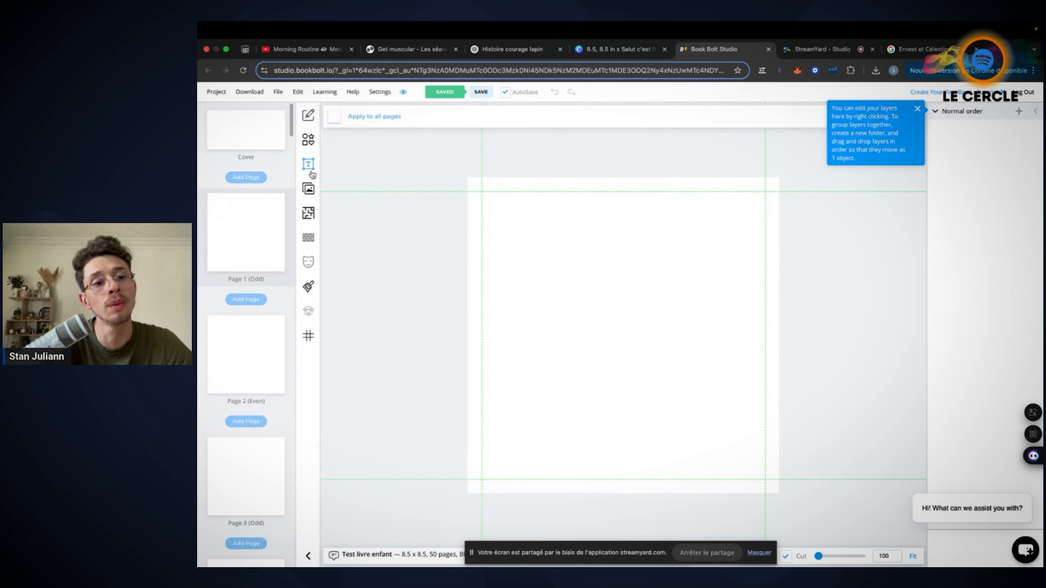
{"action": "scroll", "coordinate": [271, 266], "scroll_direction": "down", "scroll_amount": 15}
{"action": "scroll", "coordinate": [272, 266], "scroll_direction": "down", "scroll_amount": 20}
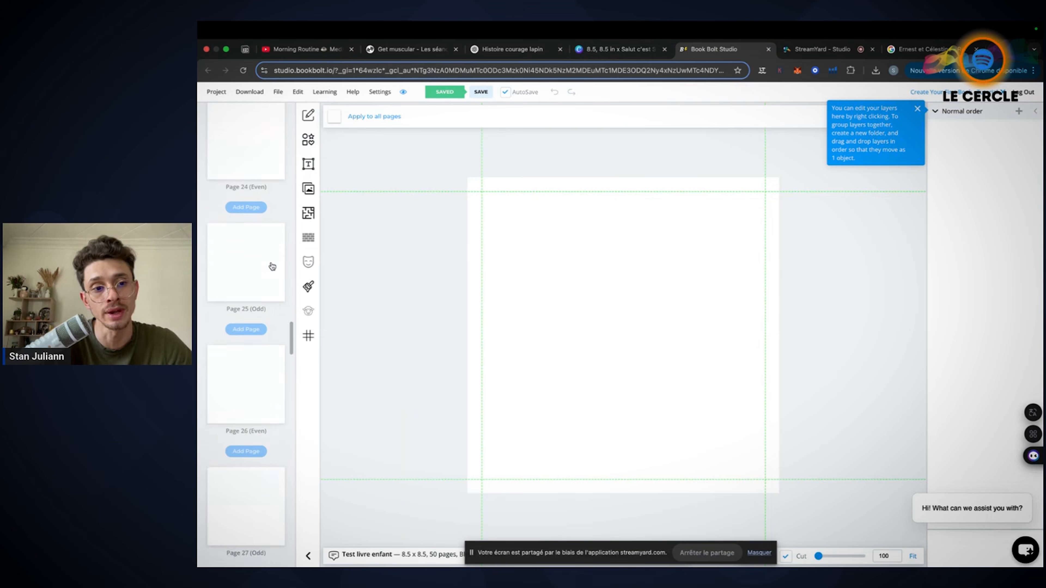
{"action": "scroll", "coordinate": [272, 266], "scroll_direction": "up", "scroll_amount": 20}
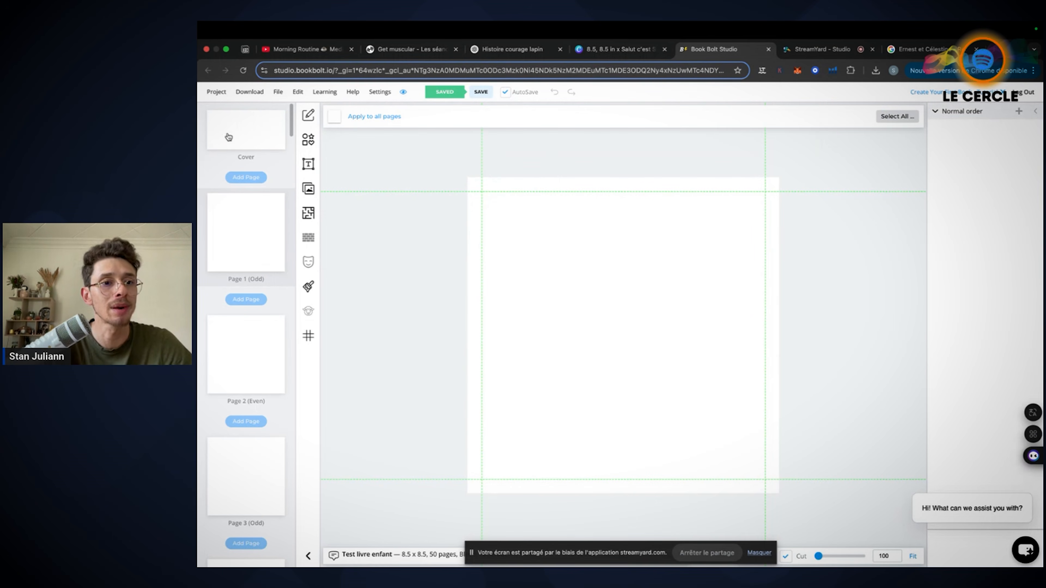
Compare the paperback cover template with blank Page 1, enlarging the template to 115 and finishing on Page 1
{"action": "left_click", "coordinate": [253, 118]}
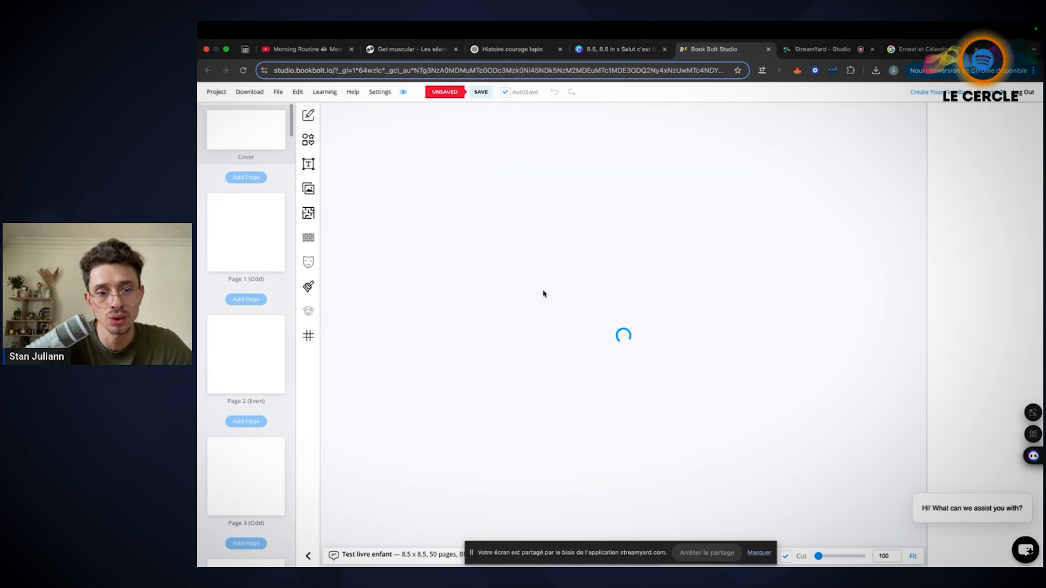
{"action": "left_click", "coordinate": [243, 239]}
{"action": "left_click", "coordinate": [252, 136]}
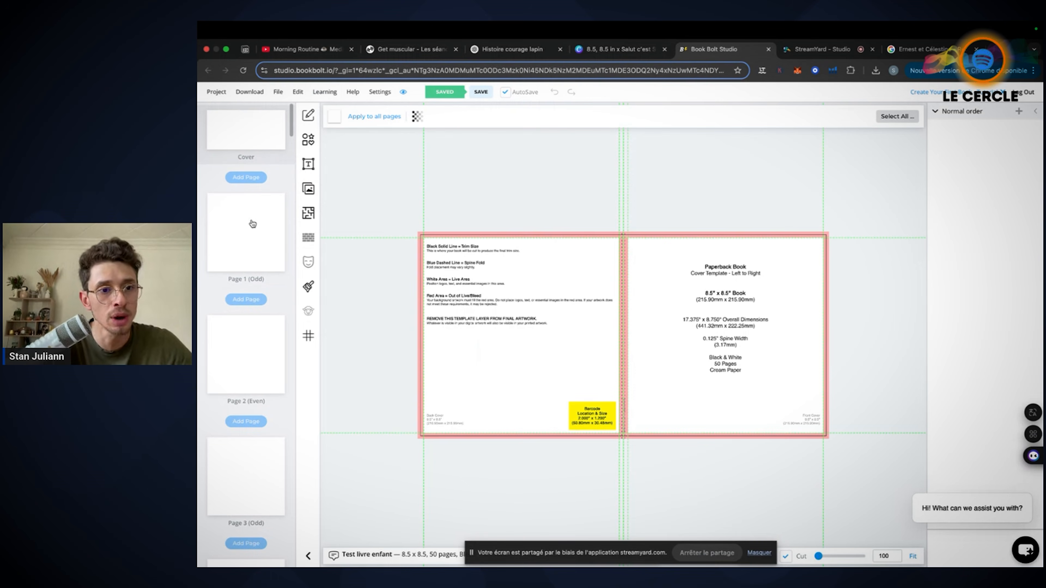
{"action": "left_click", "coordinate": [264, 247]}
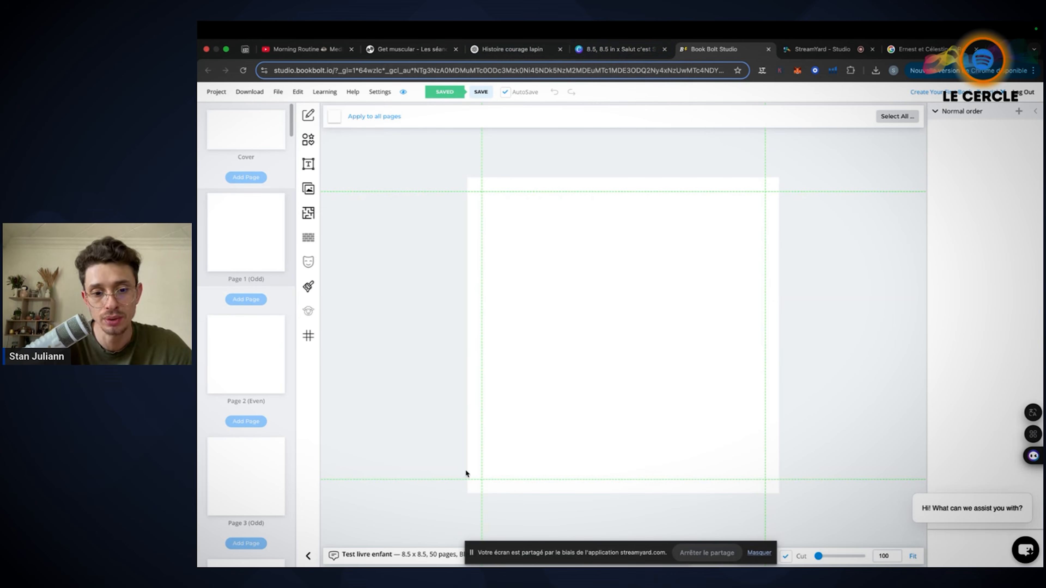
{"action": "left_click", "coordinate": [241, 144]}
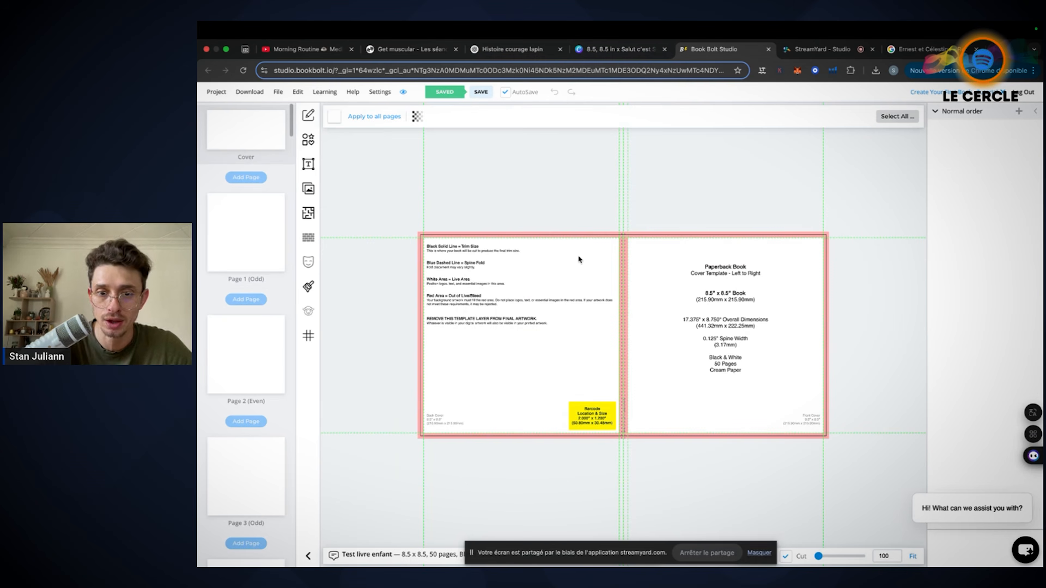
{"action": "scroll", "coordinate": [628, 447], "scroll_direction": "up", "scroll_amount": 3}
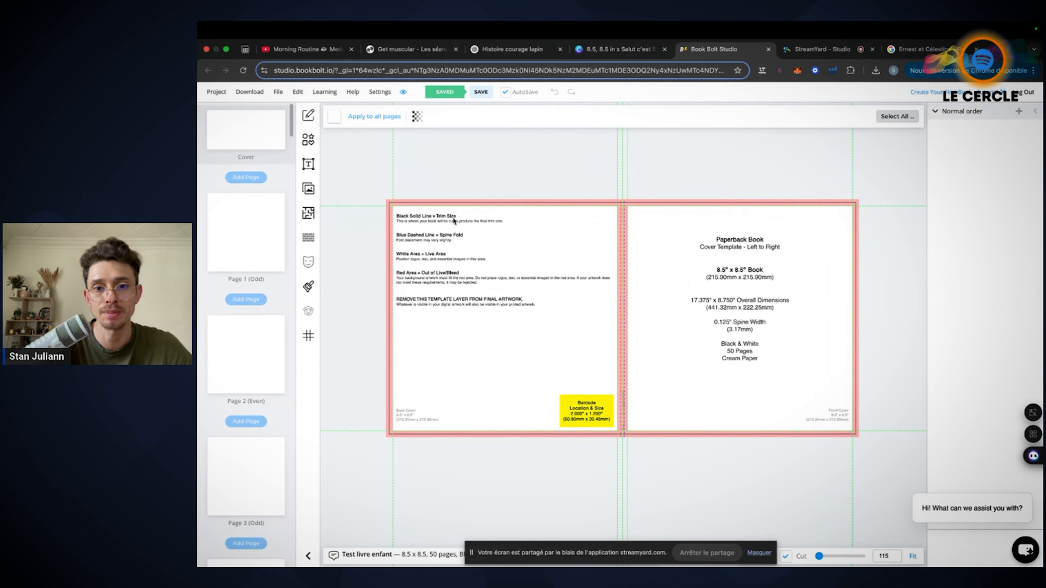
{"action": "left_click", "coordinate": [275, 257]}
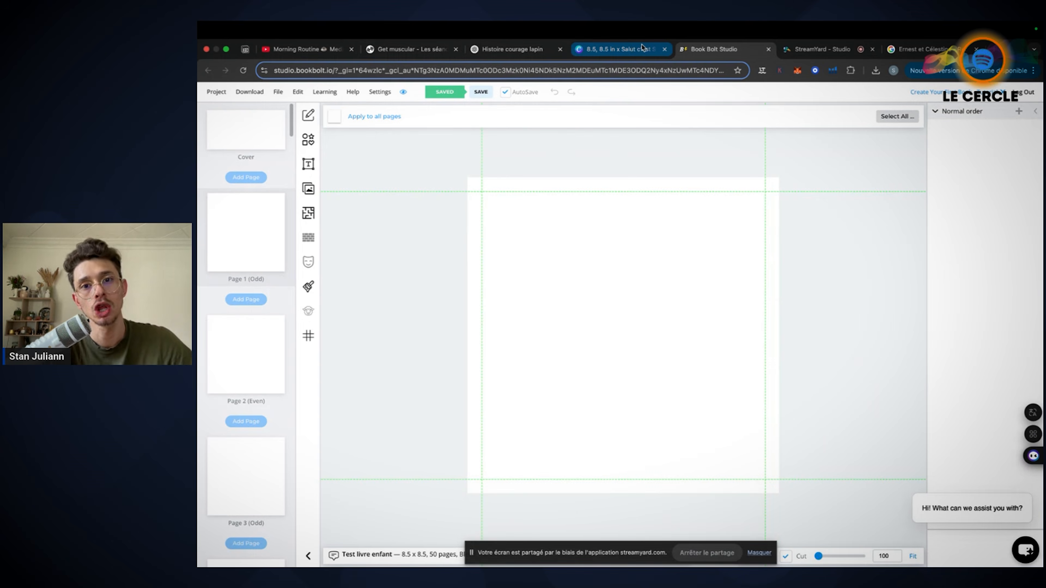
Switch to the Canva book and look through its first pages, returning to page 1
{"action": "left_click", "coordinate": [633, 48]}
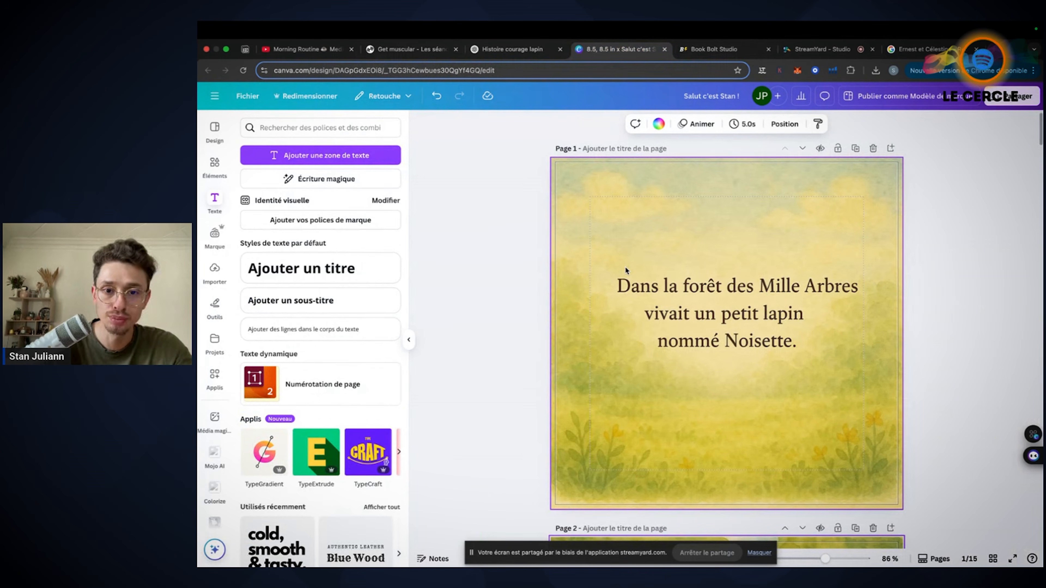
{"action": "scroll", "coordinate": [510, 276], "scroll_direction": "down", "scroll_amount": 5}
{"action": "scroll", "coordinate": [515, 268], "scroll_direction": "down", "scroll_amount": 2}
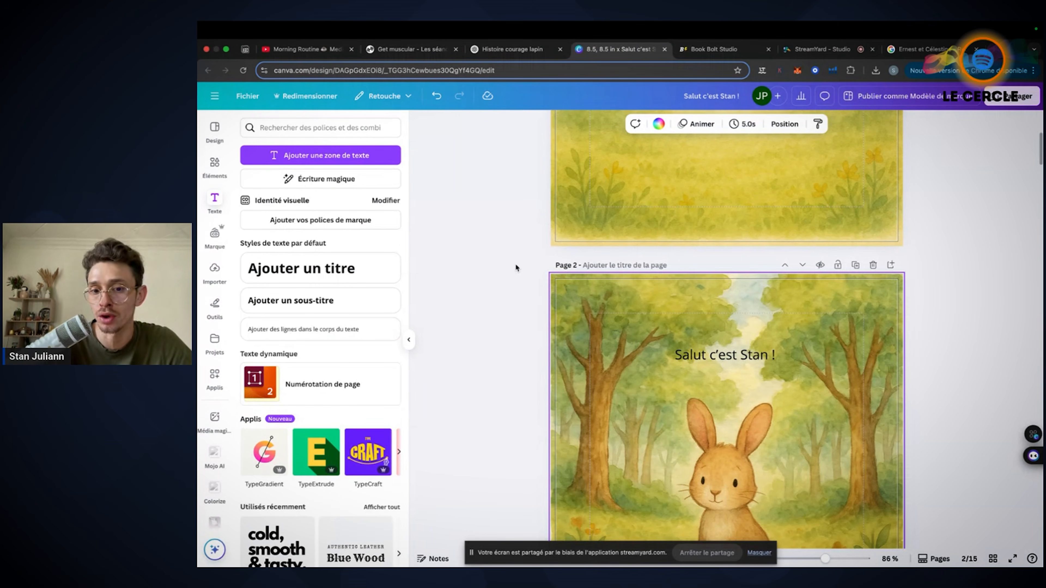
{"action": "scroll", "coordinate": [515, 264], "scroll_direction": "down", "scroll_amount": 10}
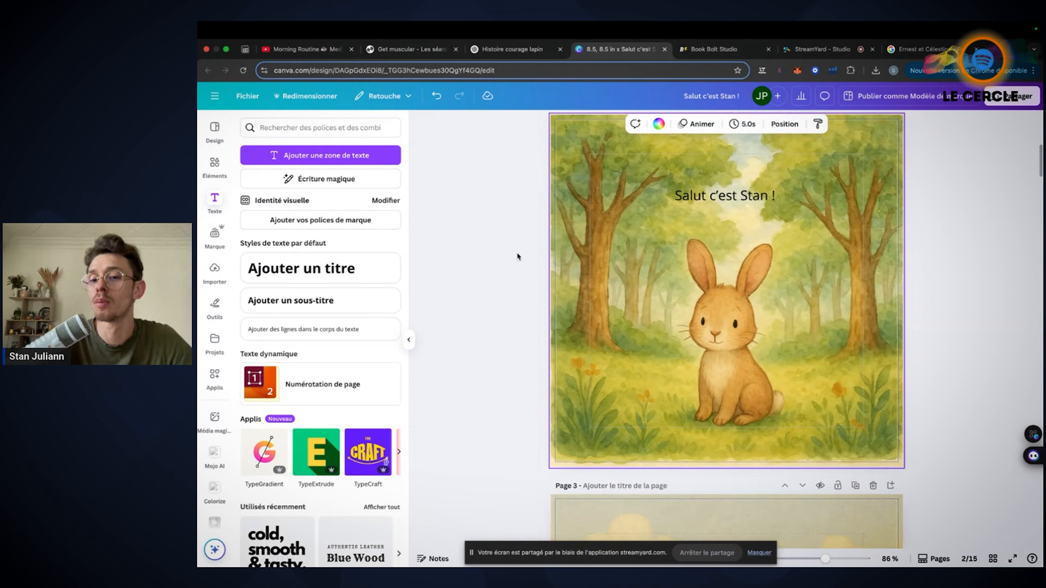
{"action": "scroll", "coordinate": [518, 256], "scroll_direction": "down", "scroll_amount": 1}
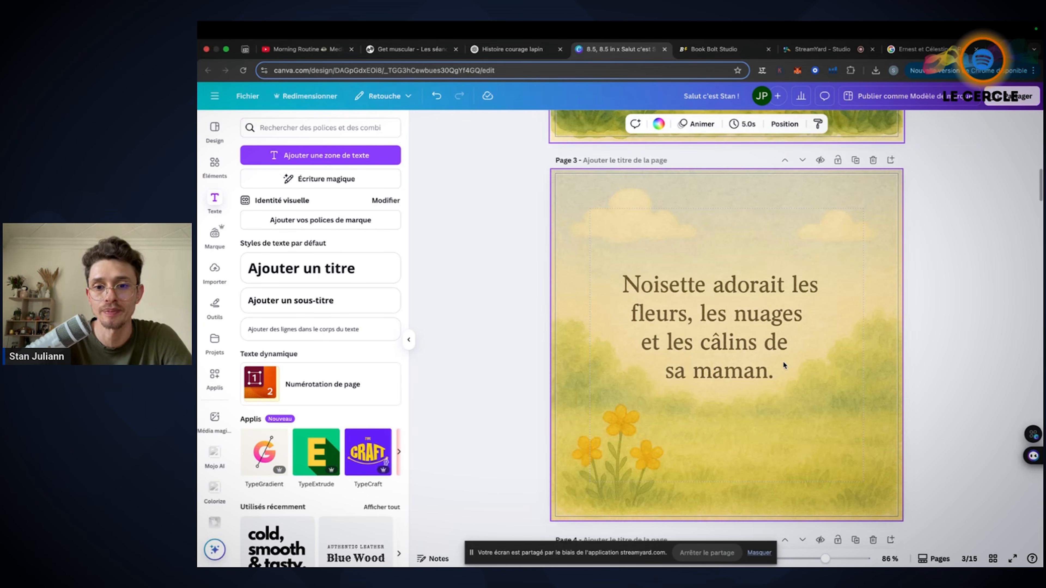
{"action": "scroll", "coordinate": [783, 361], "scroll_direction": "down", "scroll_amount": 10}
{"action": "scroll", "coordinate": [783, 361], "scroll_direction": "up", "scroll_amount": 20}
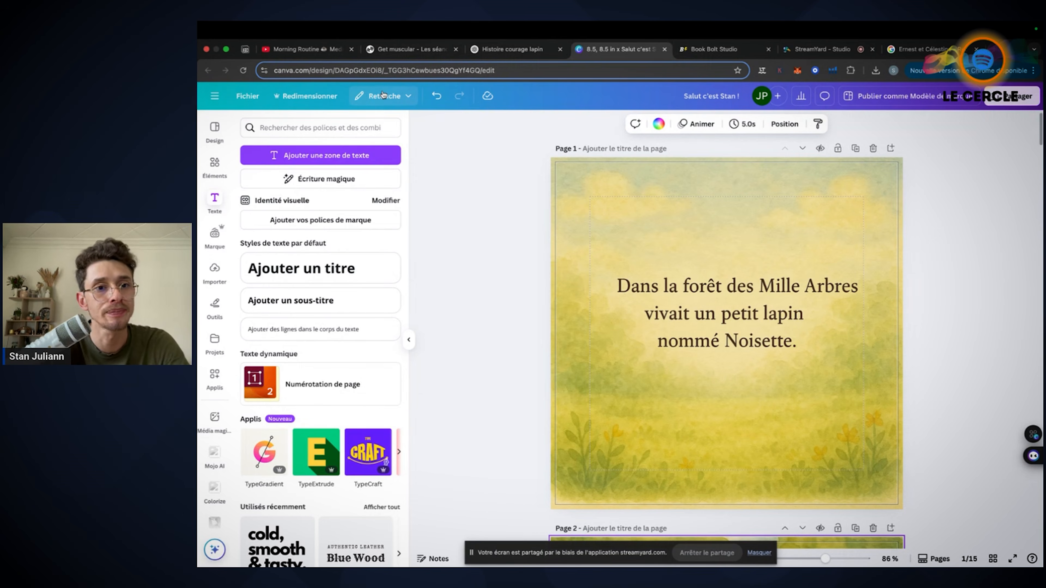
Turn the design's bleed display off and back on
{"action": "left_click", "coordinate": [247, 95]}
{"action": "mouse_move", "coordinate": [280, 215]}
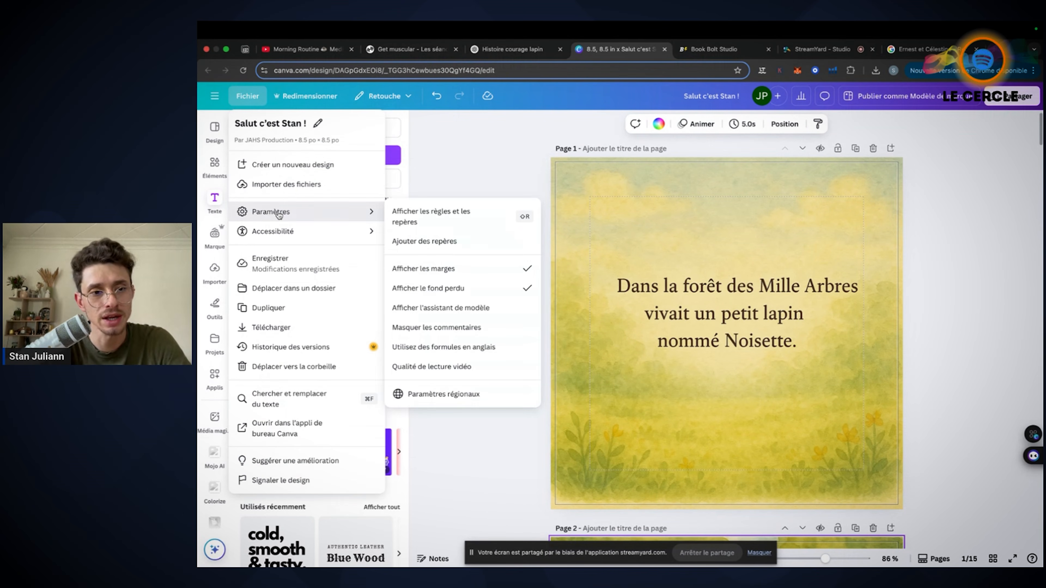
{"action": "left_click", "coordinate": [446, 291]}
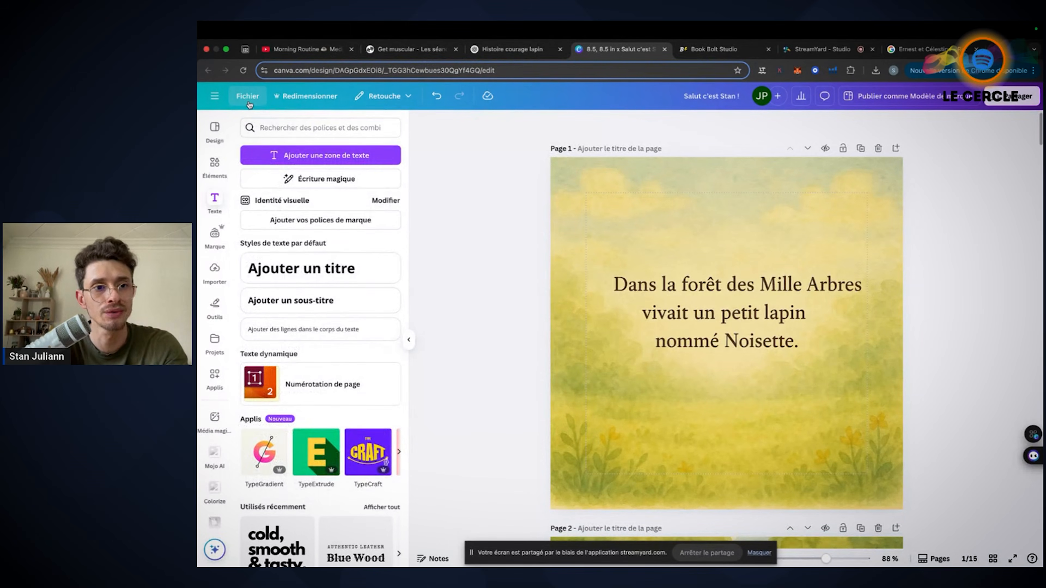
{"action": "left_click", "coordinate": [243, 96]}
{"action": "mouse_move", "coordinate": [288, 211]}
{"action": "left_click", "coordinate": [430, 287]}
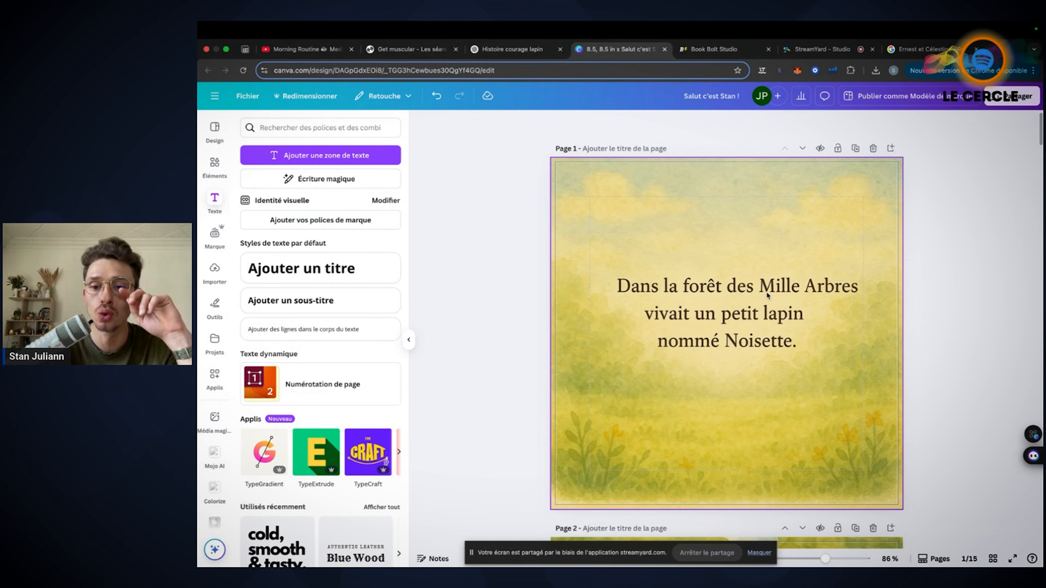
Move page 2's greeting text to the page's upper-left edge, and bring it back to the centre above the rabbit
{"action": "scroll", "coordinate": [766, 291], "scroll_direction": "down", "scroll_amount": 7}
{"action": "left_click", "coordinate": [651, 296]}
{"action": "left_click_drag", "start_coordinate": [651, 297], "coordinate": [592, 257]}
{"action": "left_click", "coordinate": [512, 337]}
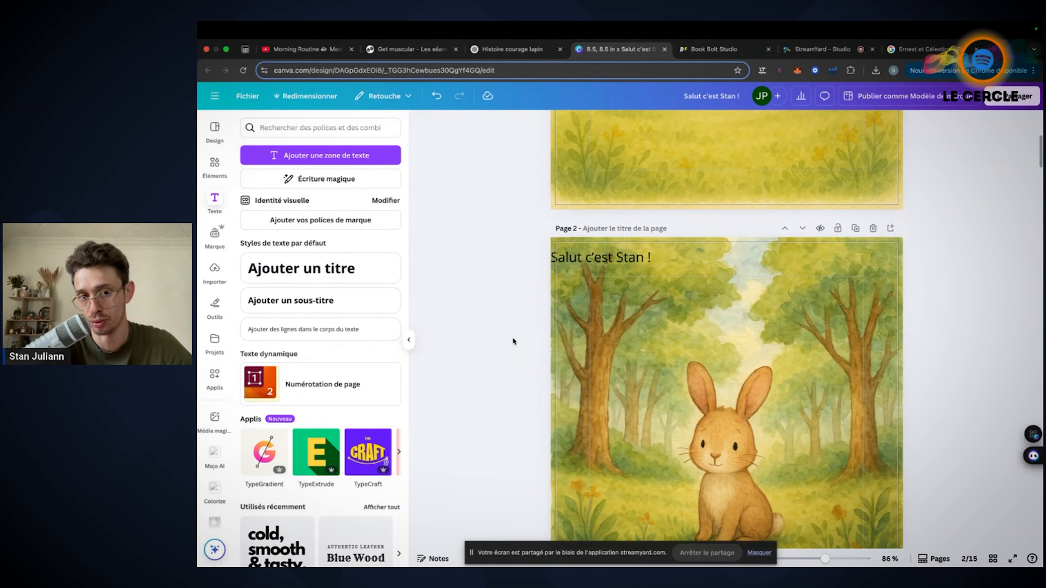
{"action": "left_click_drag", "start_coordinate": [595, 255], "coordinate": [722, 309]}
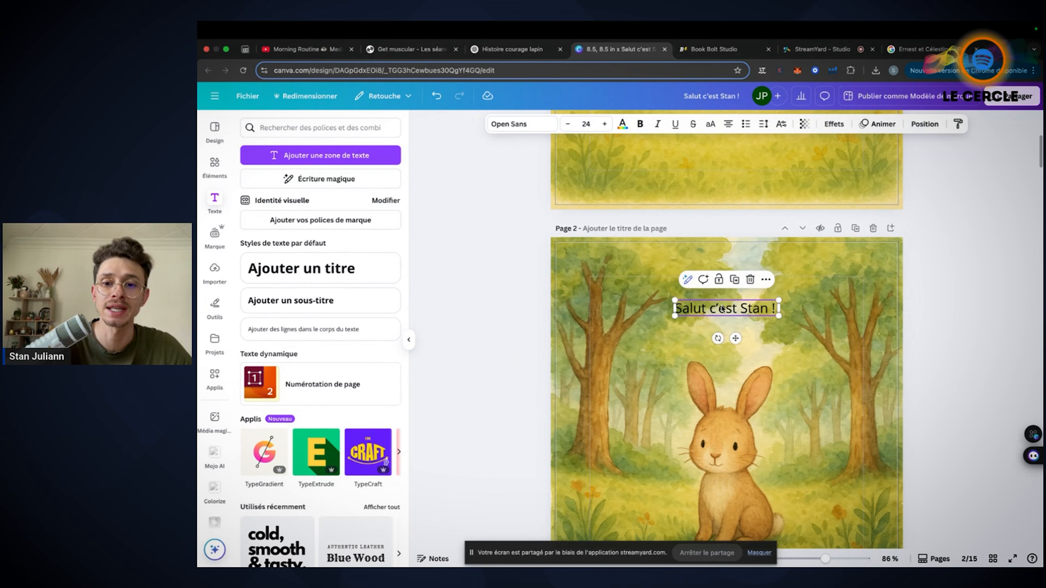
{"action": "left_click", "coordinate": [500, 263]}
Return to page 1 and check the design's display settings for margins and bleed
{"action": "scroll", "coordinate": [499, 263], "scroll_direction": "up", "scroll_amount": 5}
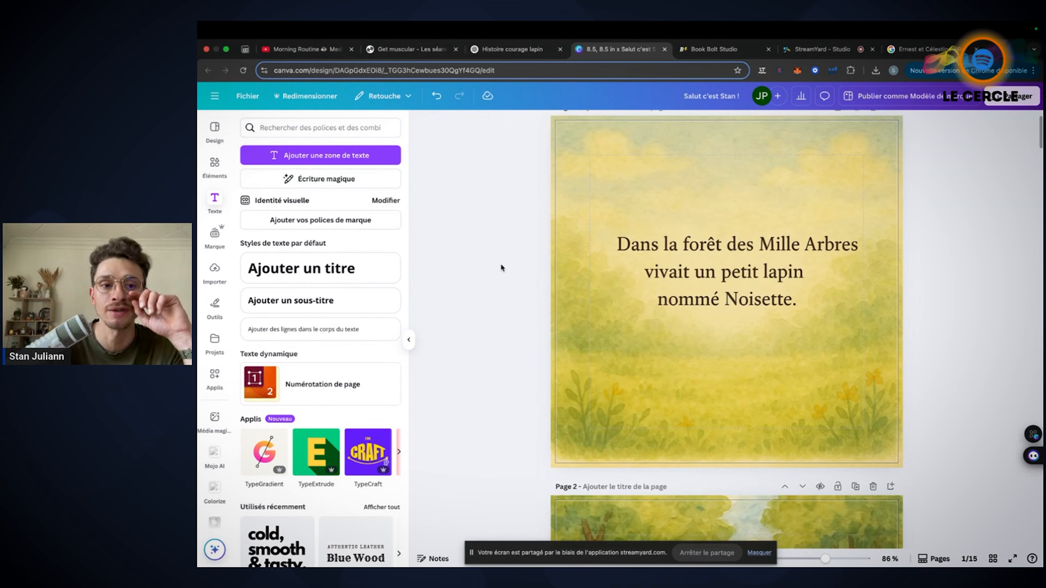
{"action": "scroll", "coordinate": [500, 264], "scroll_direction": "up", "scroll_amount": 1}
{"action": "left_click", "coordinate": [248, 96]}
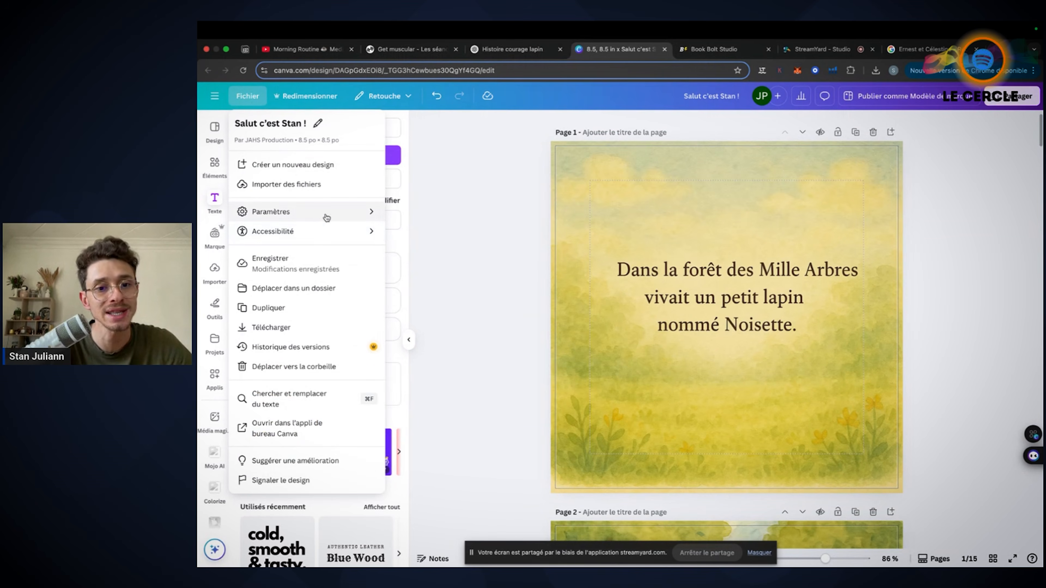
{"action": "left_click", "coordinate": [327, 218]}
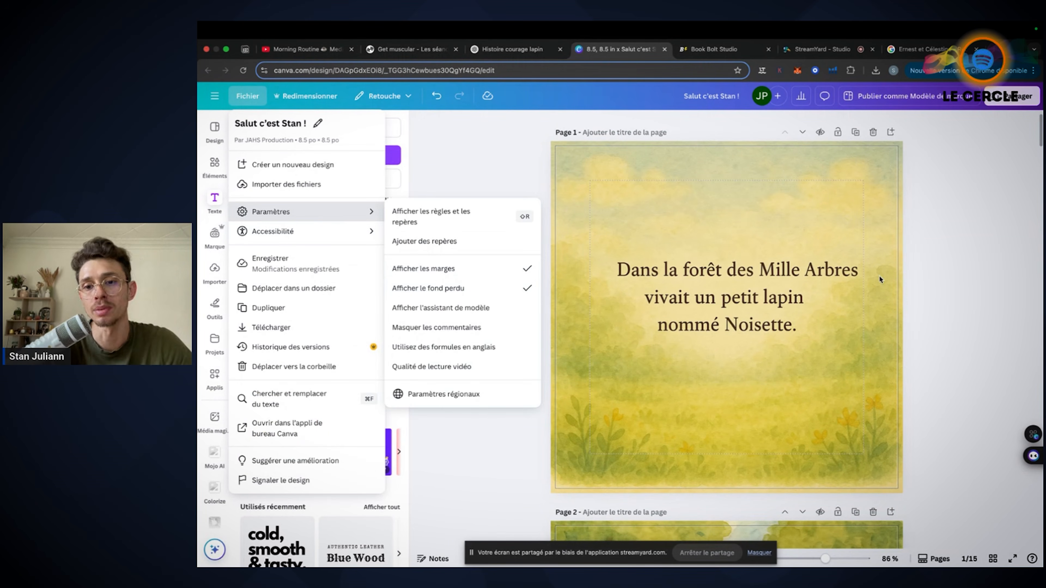
{"action": "left_click", "coordinate": [968, 270]}
Compare the text page 1 with the rabbit illustration on page 2, checking the margin and bleed lines
{"action": "scroll", "coordinate": [968, 270], "scroll_direction": "down", "scroll_amount": 10}
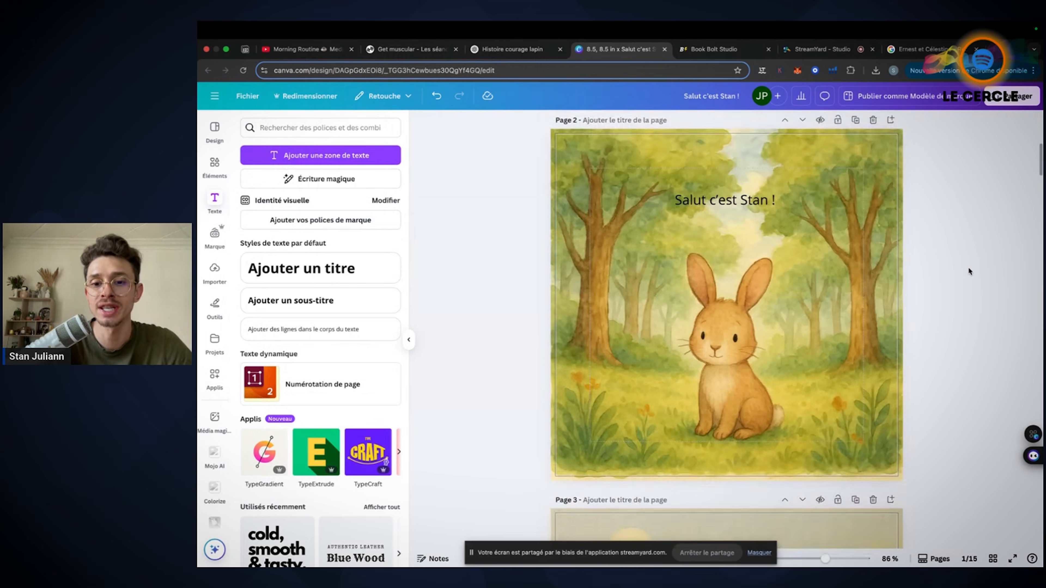
{"action": "scroll", "coordinate": [969, 270], "scroll_direction": "down", "scroll_amount": 1}
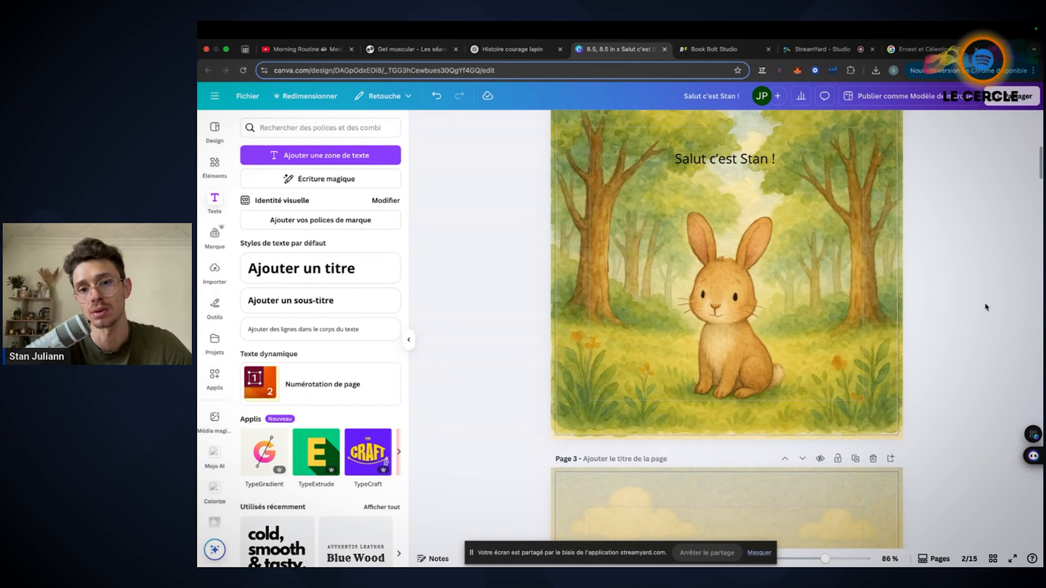
{"action": "scroll", "coordinate": [985, 304], "scroll_direction": "up", "scroll_amount": 5}
{"action": "scroll", "coordinate": [985, 309], "scroll_direction": "up", "scroll_amount": 5}
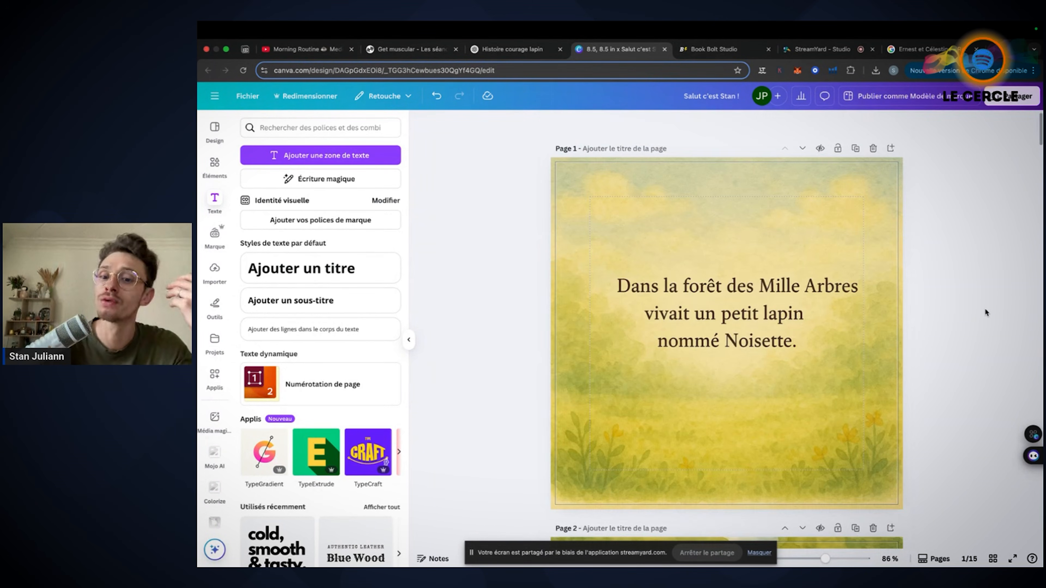
{"action": "scroll", "coordinate": [985, 309], "scroll_direction": "down", "scroll_amount": 6}
{"action": "scroll", "coordinate": [990, 299], "scroll_direction": "down", "scroll_amount": 5}
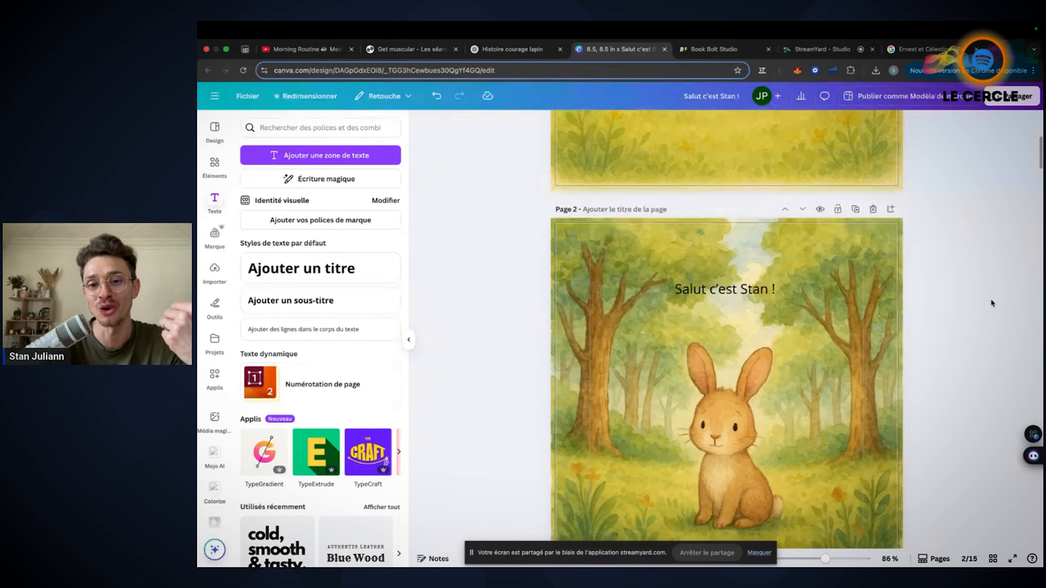
{"action": "scroll", "coordinate": [991, 298], "scroll_direction": "up", "scroll_amount": 4}
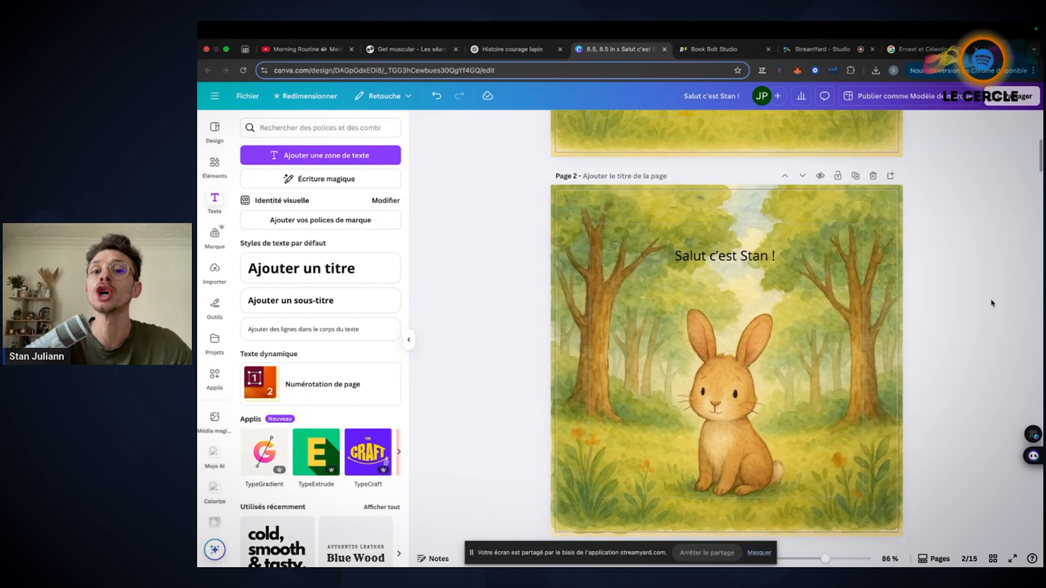
Shift the greeting text on page 2 slightly to the right, above the rabbit
{"action": "scroll", "coordinate": [737, 364], "scroll_direction": "down", "scroll_amount": 2}
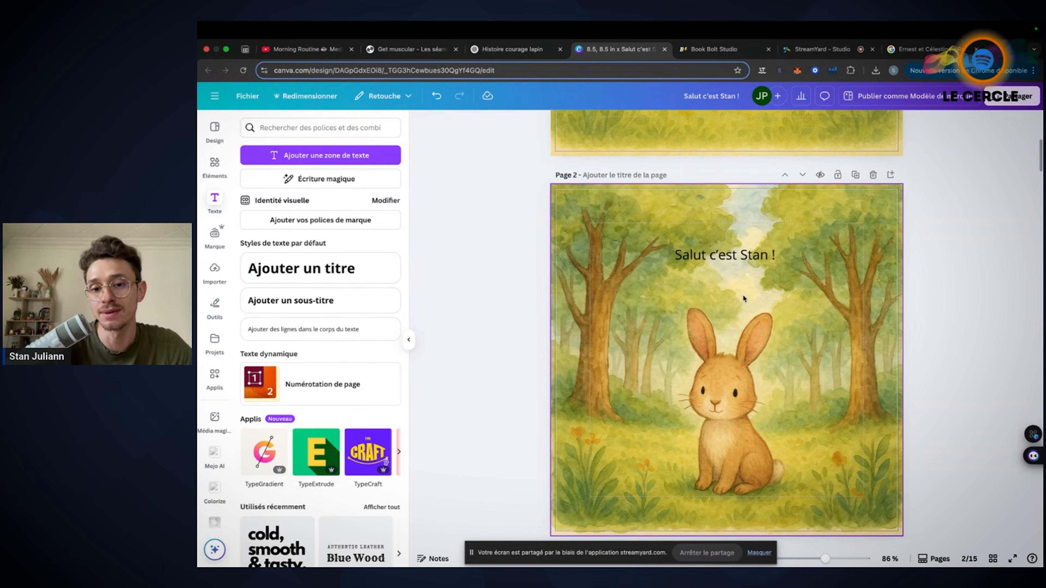
{"action": "left_click", "coordinate": [729, 262]}
{"action": "left_click_drag", "start_coordinate": [729, 260], "coordinate": [734, 261]}
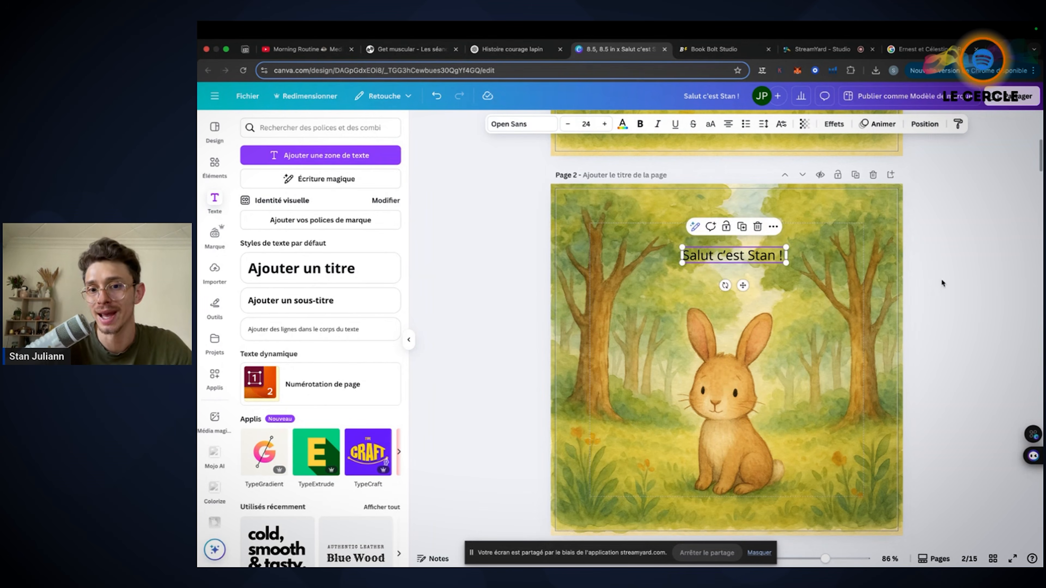
{"action": "left_click", "coordinate": [933, 301]}
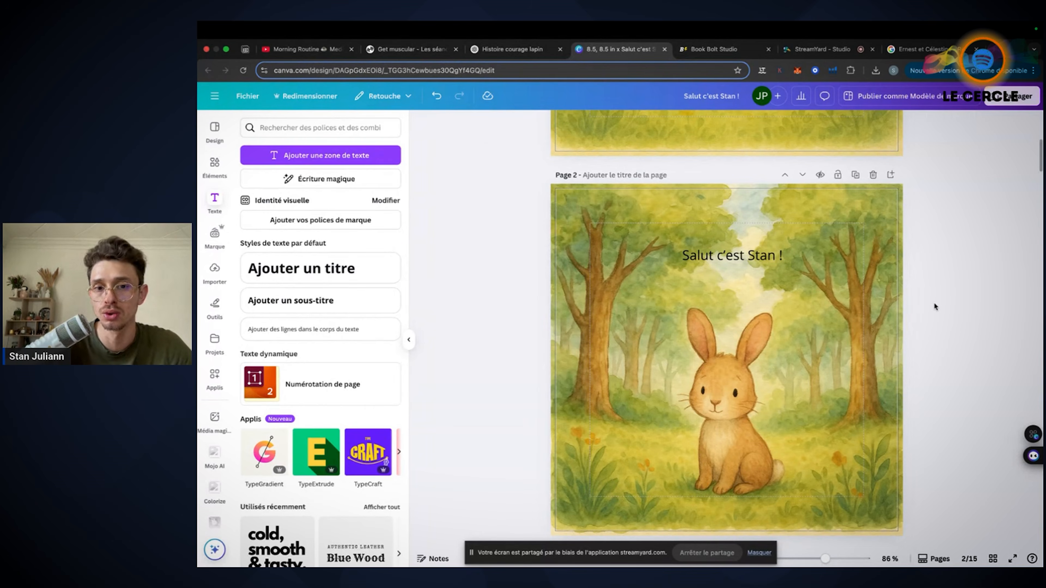
Browse the book's text and illustration pages from page 1 to the rabbit with the orange scarf on page 11
{"action": "scroll", "coordinate": [933, 301], "scroll_direction": "up", "scroll_amount": 5}
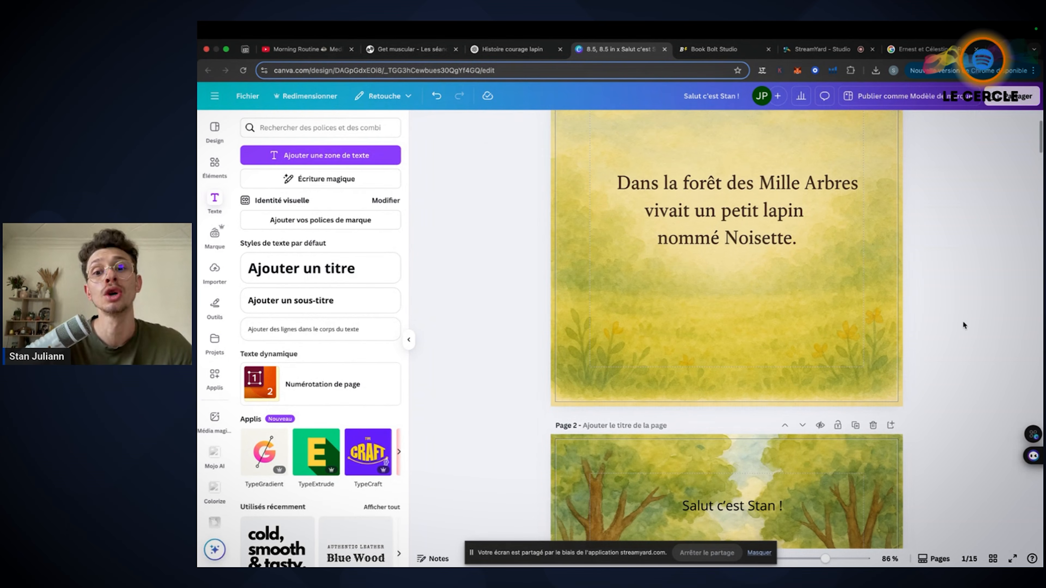
{"action": "scroll", "coordinate": [963, 321], "scroll_direction": "down", "scroll_amount": 15}
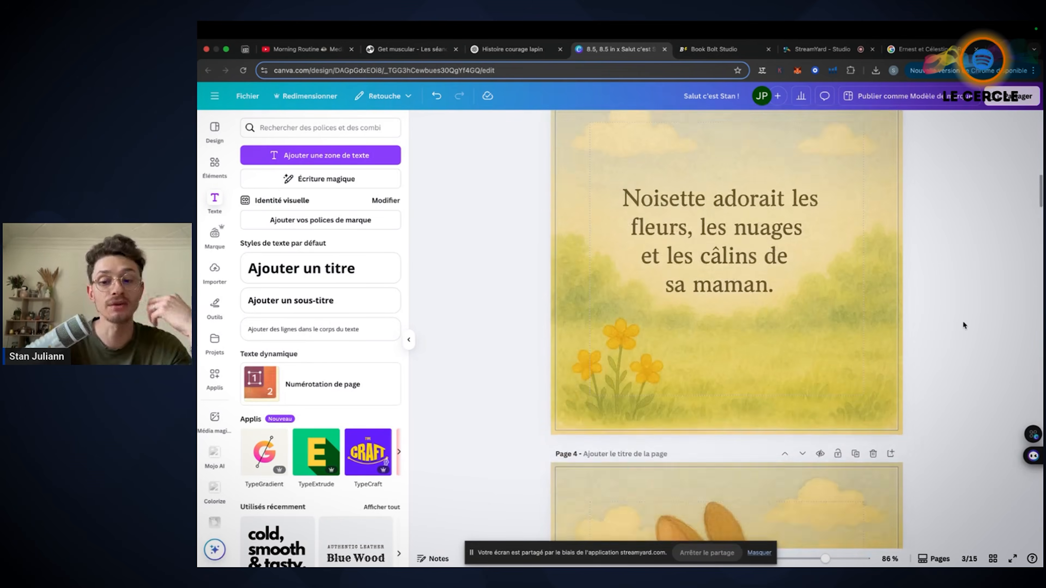
{"action": "scroll", "coordinate": [963, 321], "scroll_direction": "down", "scroll_amount": 10}
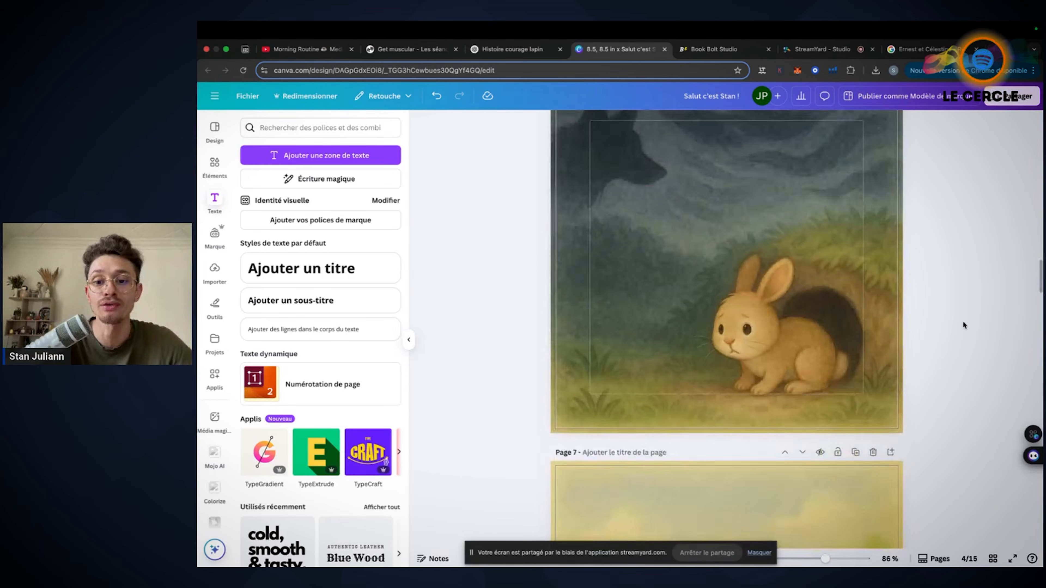
{"action": "scroll", "coordinate": [963, 320], "scroll_direction": "down", "scroll_amount": 12}
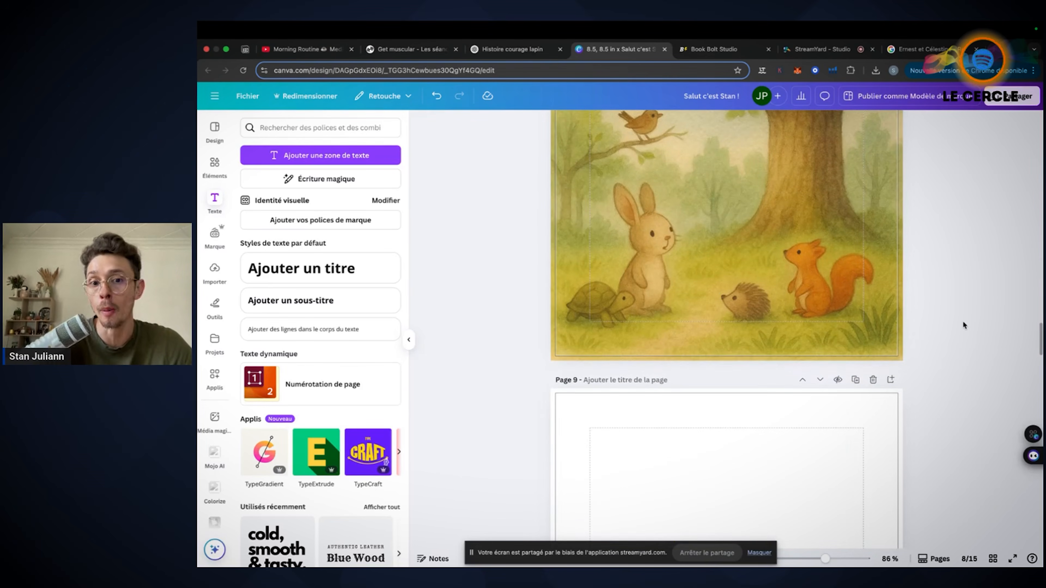
{"action": "scroll", "coordinate": [963, 320], "scroll_direction": "down", "scroll_amount": 5}
{"action": "scroll", "coordinate": [963, 321], "scroll_direction": "up", "scroll_amount": 7}
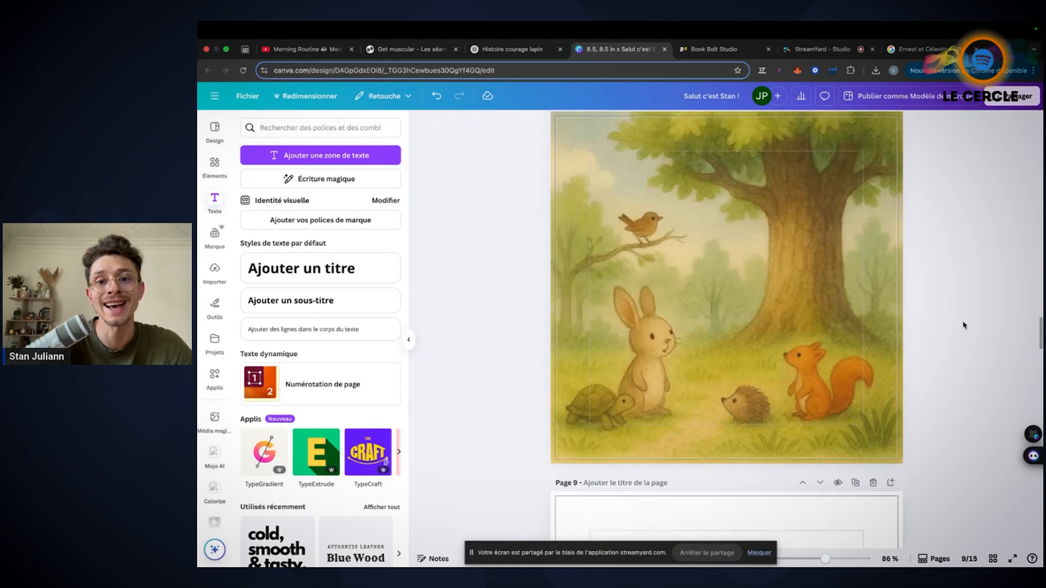
{"action": "scroll", "coordinate": [963, 320], "scroll_direction": "down", "scroll_amount": 10}
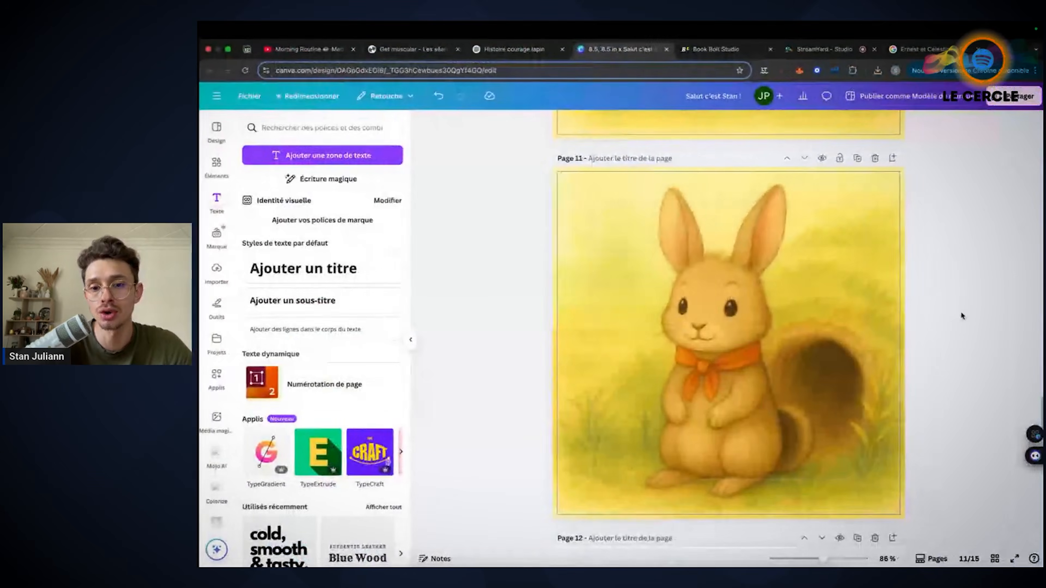
{"action": "scroll", "coordinate": [961, 285], "scroll_direction": "up", "scroll_amount": 7}
{"action": "scroll", "coordinate": [961, 285], "scroll_direction": "down", "scroll_amount": 6}
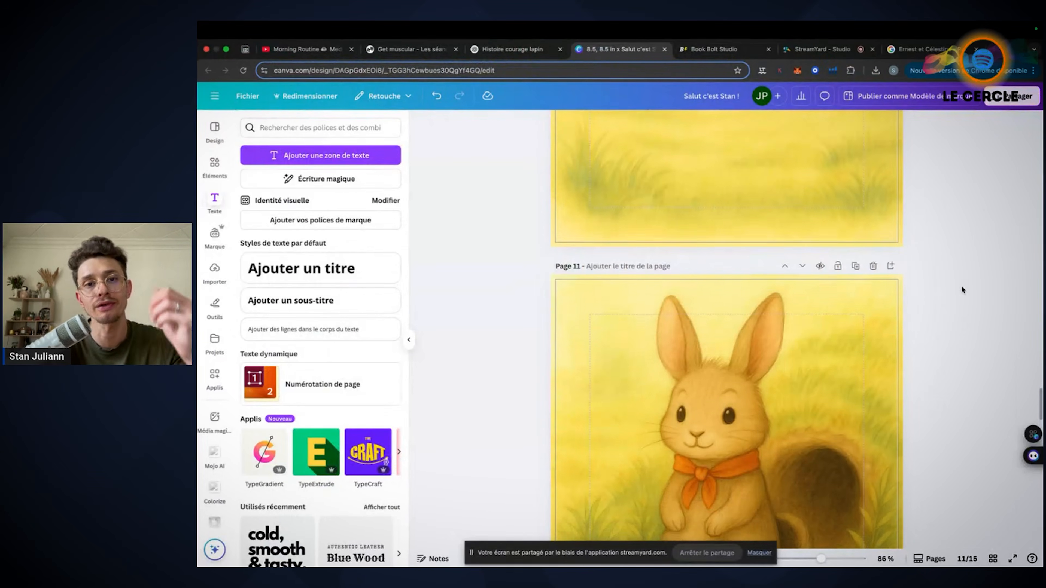
Switch to ChatGPT's "Histoire courageux de Titou" chat and go back to its opening story request
{"action": "left_click", "coordinate": [513, 49]}
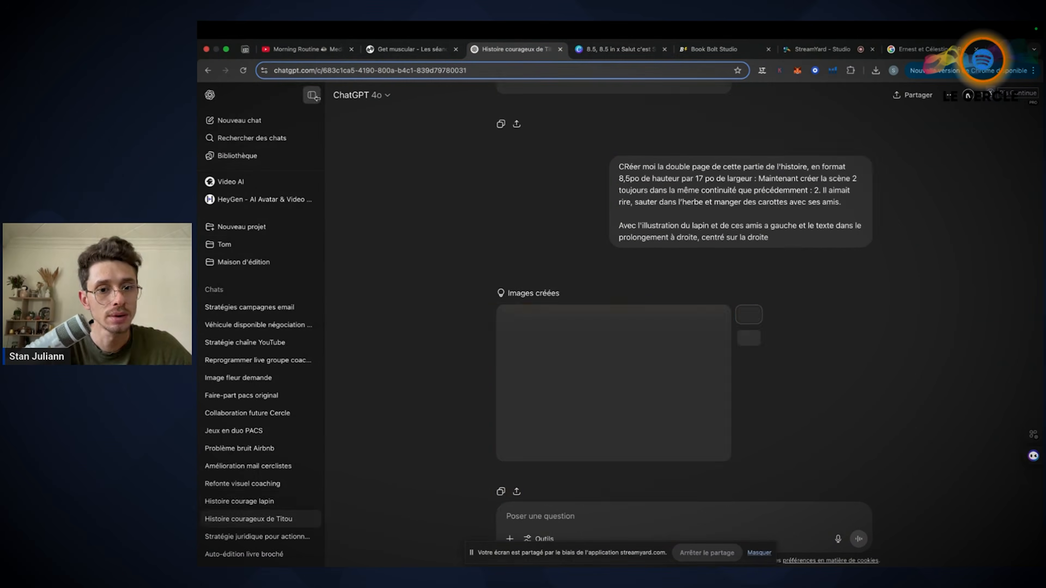
{"action": "scroll", "coordinate": [656, 311], "scroll_direction": "up", "scroll_amount": 20}
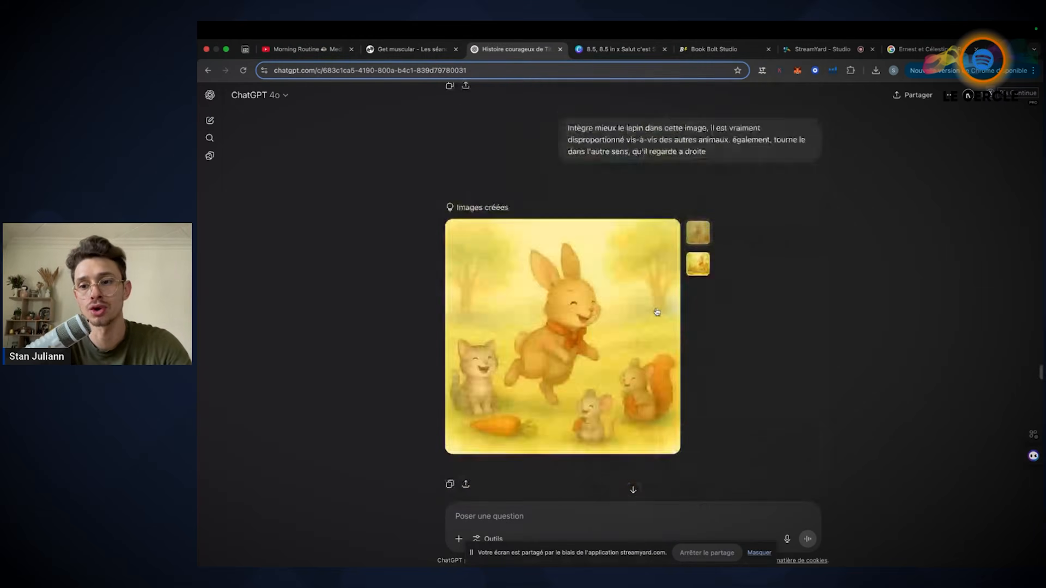
{"action": "scroll", "coordinate": [656, 311], "scroll_direction": "up", "scroll_amount": 15}
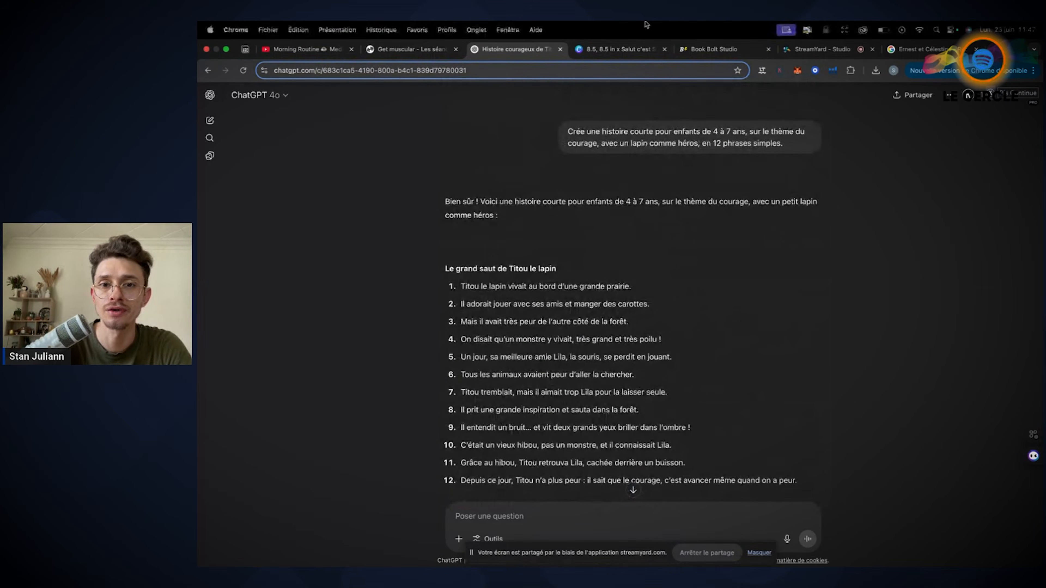
Return to the Canva book at page 10 and show all its pages in grid view
{"action": "left_click", "coordinate": [604, 49]}
{"action": "scroll", "coordinate": [789, 309], "scroll_direction": "down", "scroll_amount": 12}
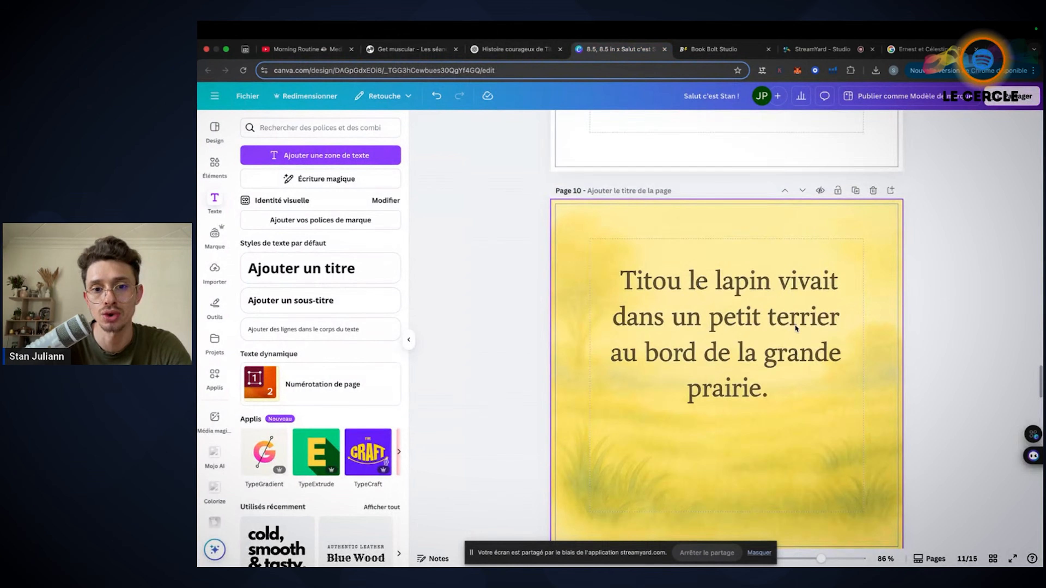
{"action": "left_click", "coordinate": [993, 558]}
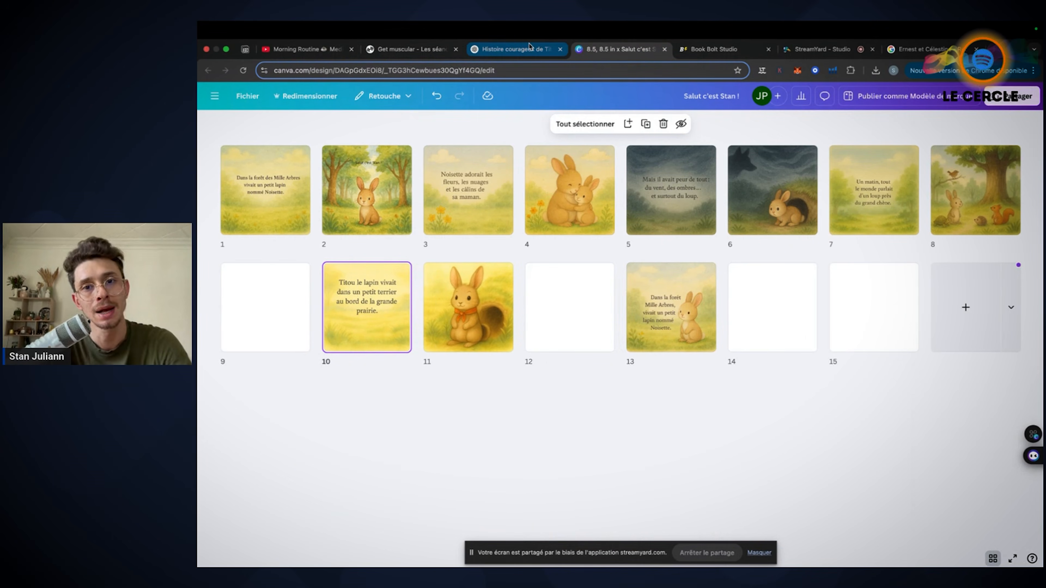
Switch to ChatGPT's Titou chat and review the story, style advice and rabbit designs, viewing the attached double-page illustration enlarged before closing it
{"action": "left_click", "coordinate": [486, 50]}
{"action": "scroll", "coordinate": [559, 378], "scroll_direction": "down", "scroll_amount": 10}
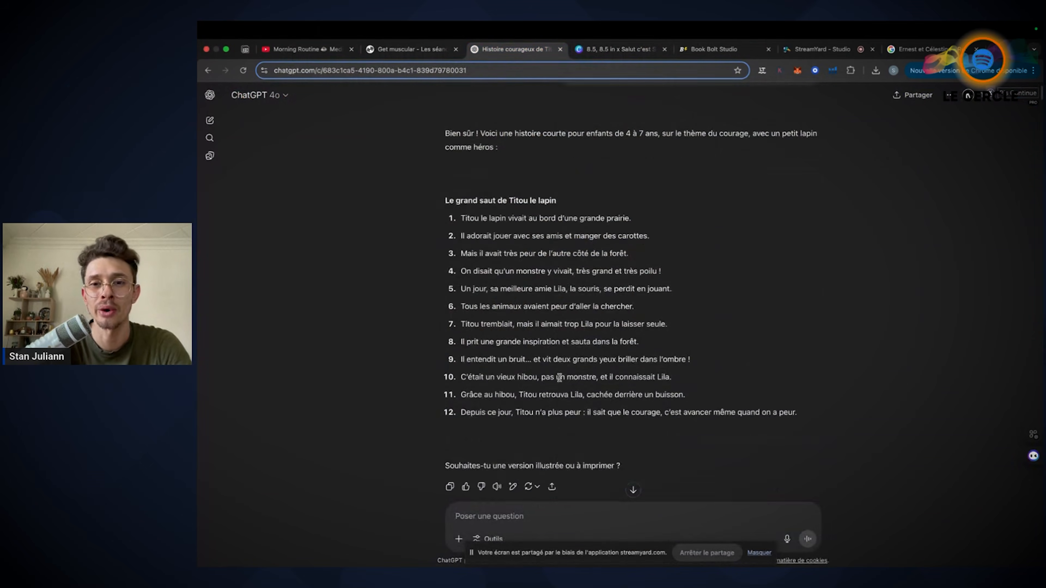
{"action": "scroll", "coordinate": [559, 378], "scroll_direction": "down", "scroll_amount": 20}
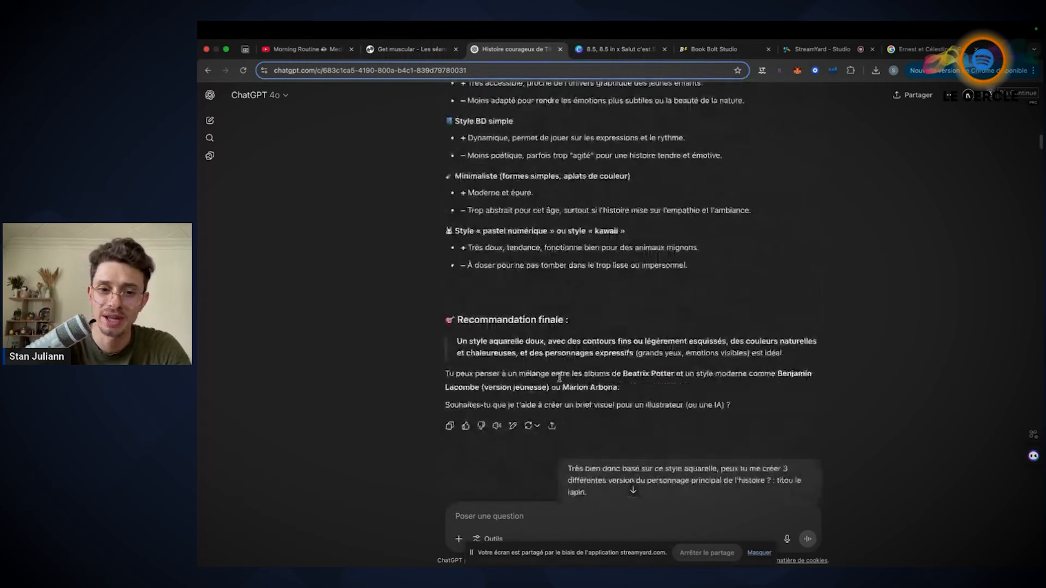
{"action": "scroll", "coordinate": [560, 381], "scroll_direction": "down", "scroll_amount": 20}
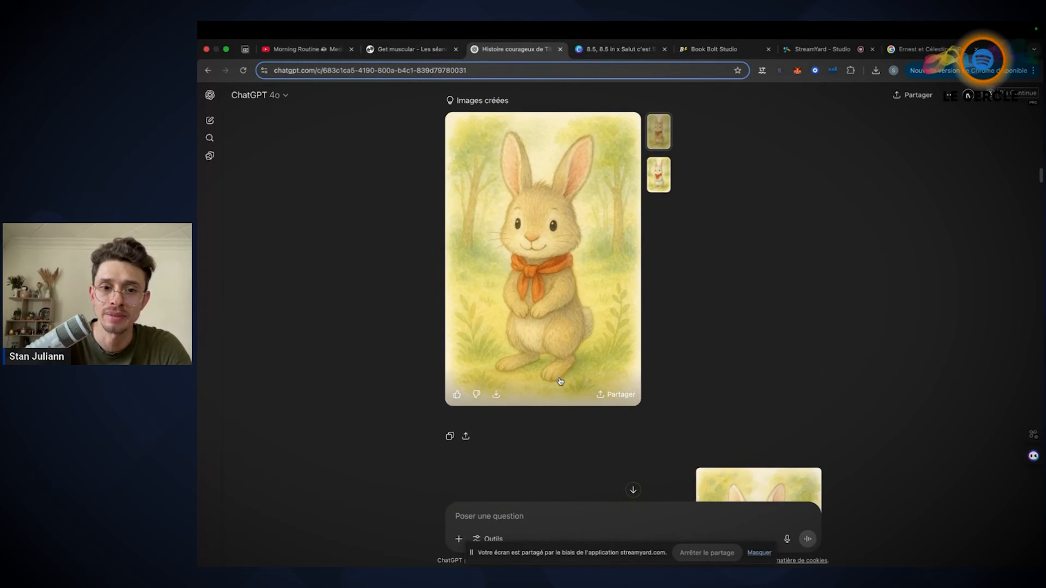
{"action": "scroll", "coordinate": [560, 381], "scroll_direction": "down", "scroll_amount": 20}
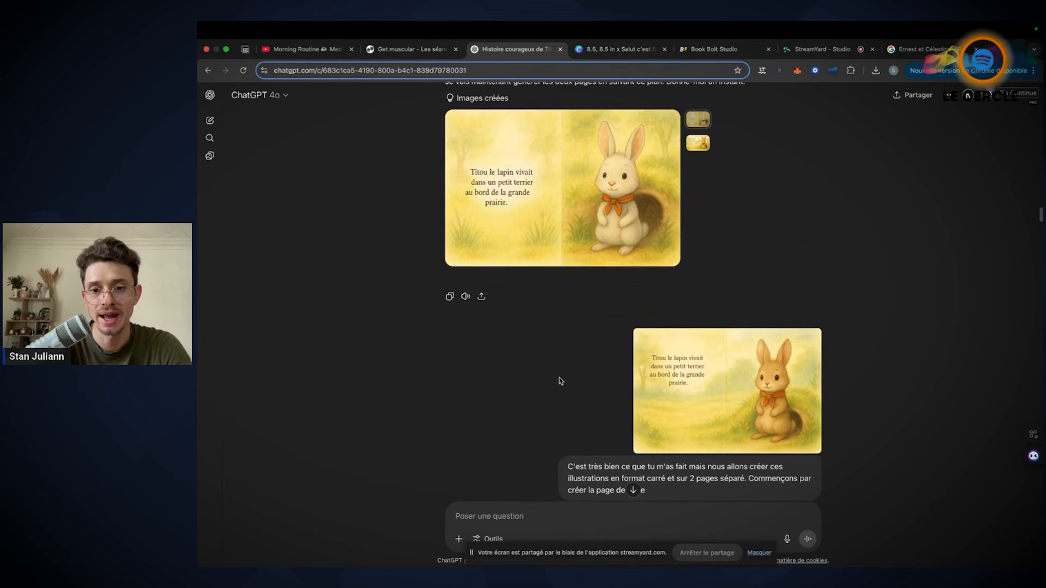
{"action": "scroll", "coordinate": [799, 220], "scroll_direction": "down", "scroll_amount": 2}
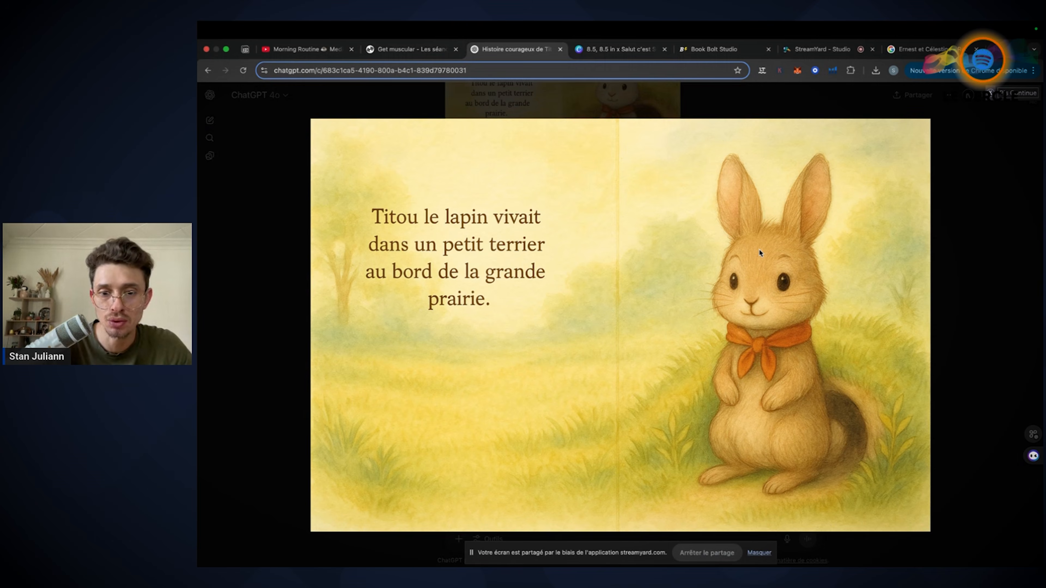
{"action": "left_click", "coordinate": [237, 304]}
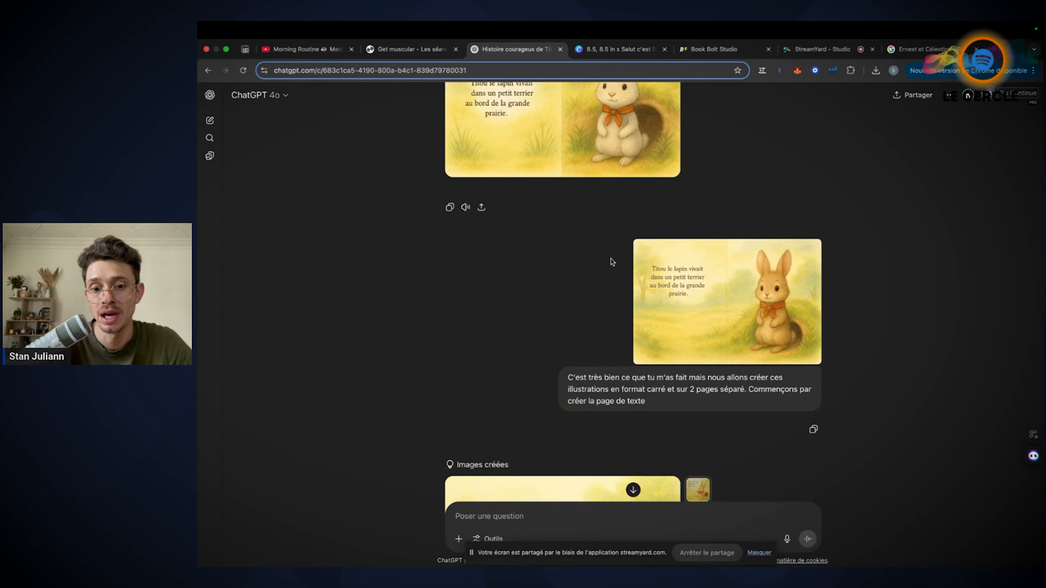
Examine the chat's requests and images for splitting the first scene into separate square text and illustration pages
{"action": "scroll", "coordinate": [612, 261], "scroll_direction": "down", "scroll_amount": 8}
{"action": "scroll", "coordinate": [612, 262], "scroll_direction": "down", "scroll_amount": 20}
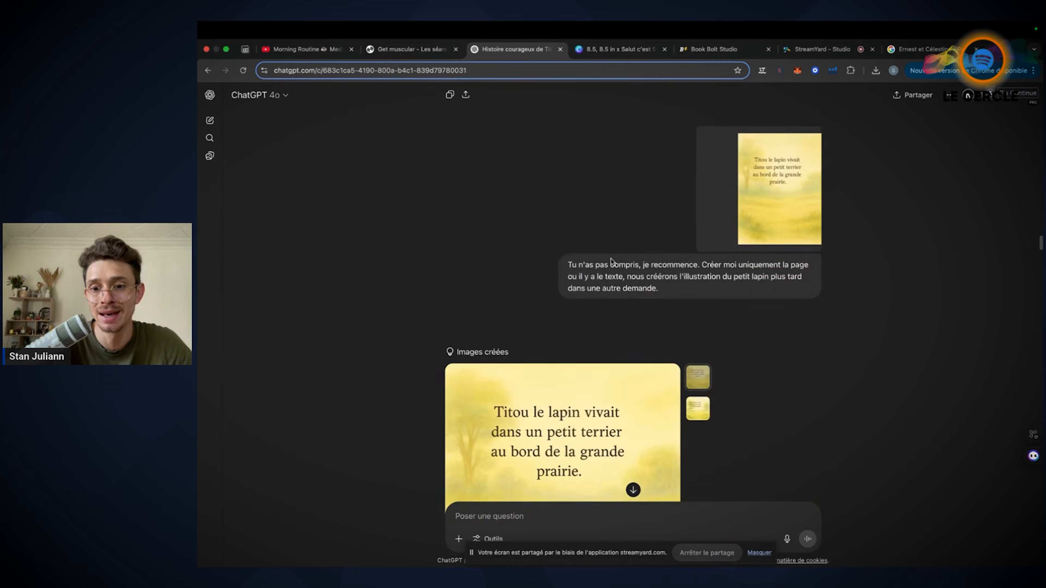
{"action": "scroll", "coordinate": [612, 261], "scroll_direction": "down", "scroll_amount": 20}
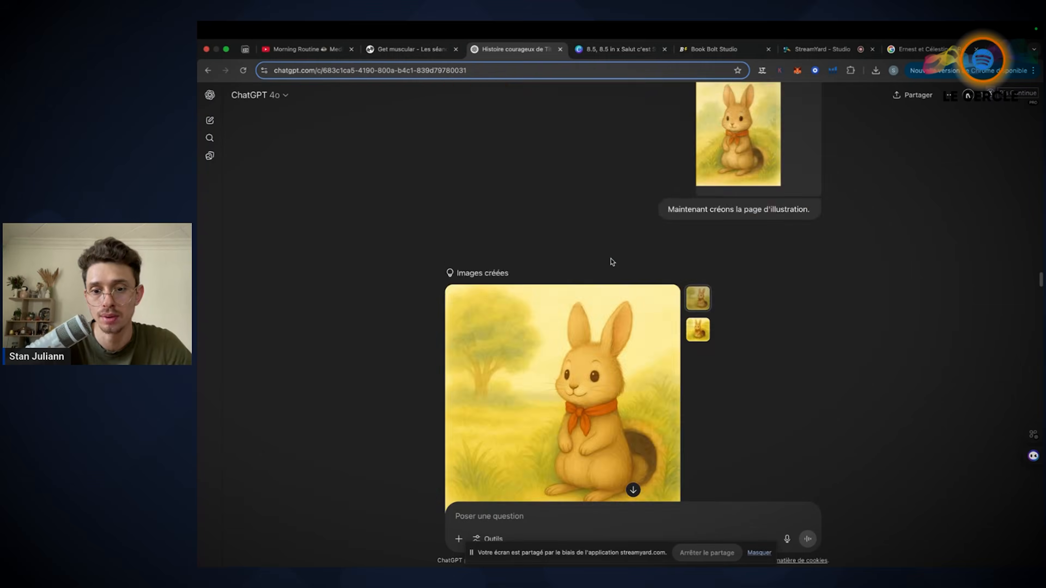
{"action": "scroll", "coordinate": [611, 263], "scroll_direction": "down", "scroll_amount": 15}
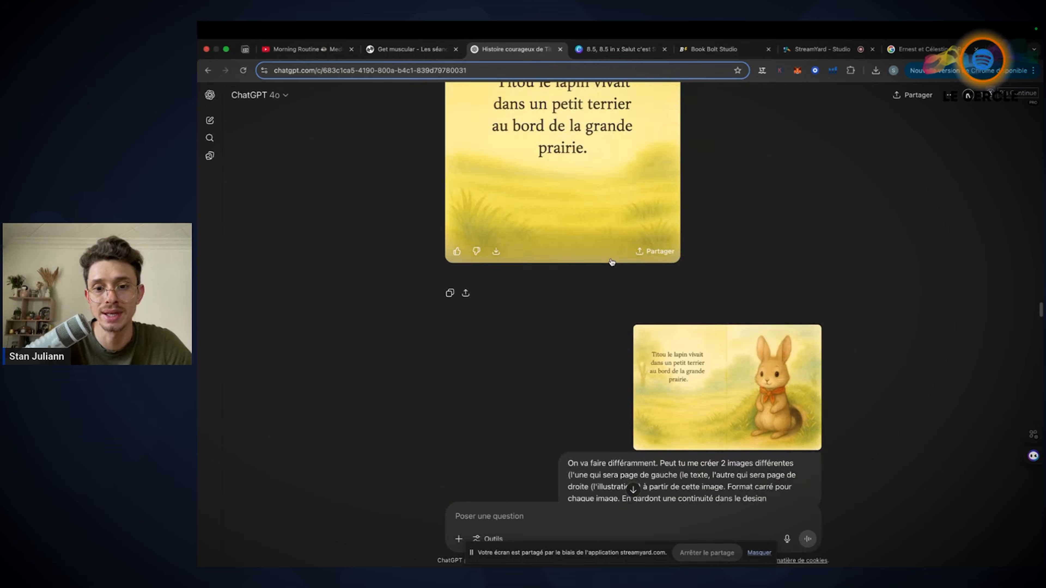
{"action": "scroll", "coordinate": [530, 334], "scroll_direction": "down", "scroll_amount": 15}
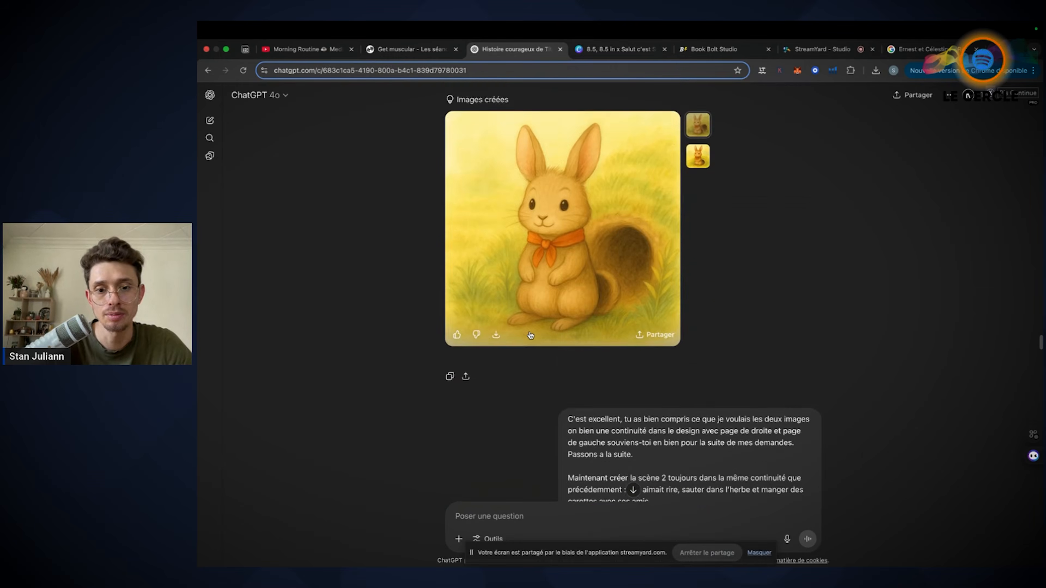
Examine the successive scene 2 images of the rabbit with his friends and their correction prompts, down to the 8,5 by 17 po double-page request
{"action": "scroll", "coordinate": [530, 333], "scroll_direction": "down", "scroll_amount": 12}
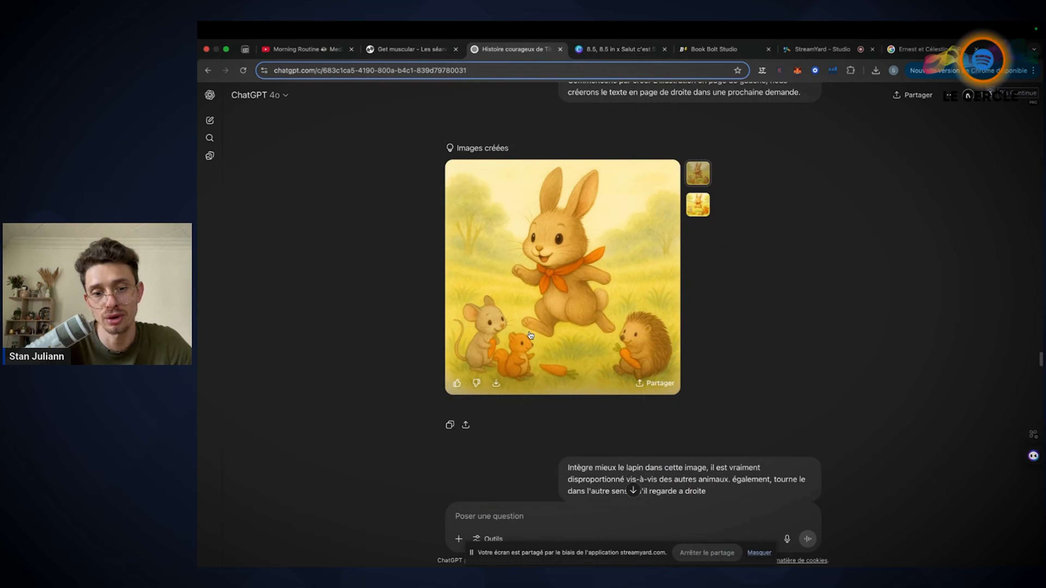
{"action": "scroll", "coordinate": [530, 335], "scroll_direction": "down", "scroll_amount": 15}
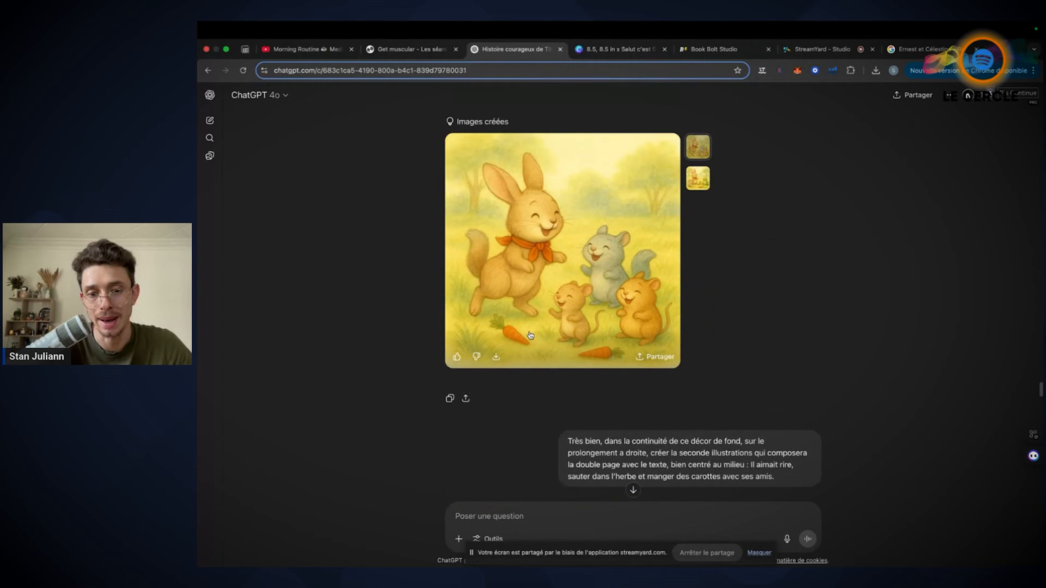
{"action": "scroll", "coordinate": [530, 334], "scroll_direction": "down", "scroll_amount": 6}
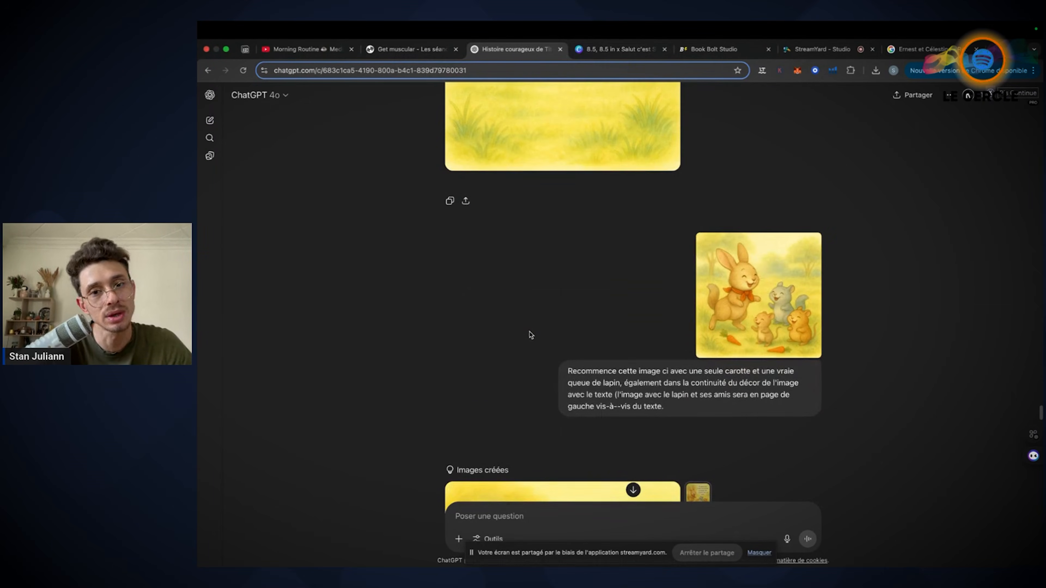
{"action": "scroll", "coordinate": [530, 335], "scroll_direction": "up", "scroll_amount": 2}
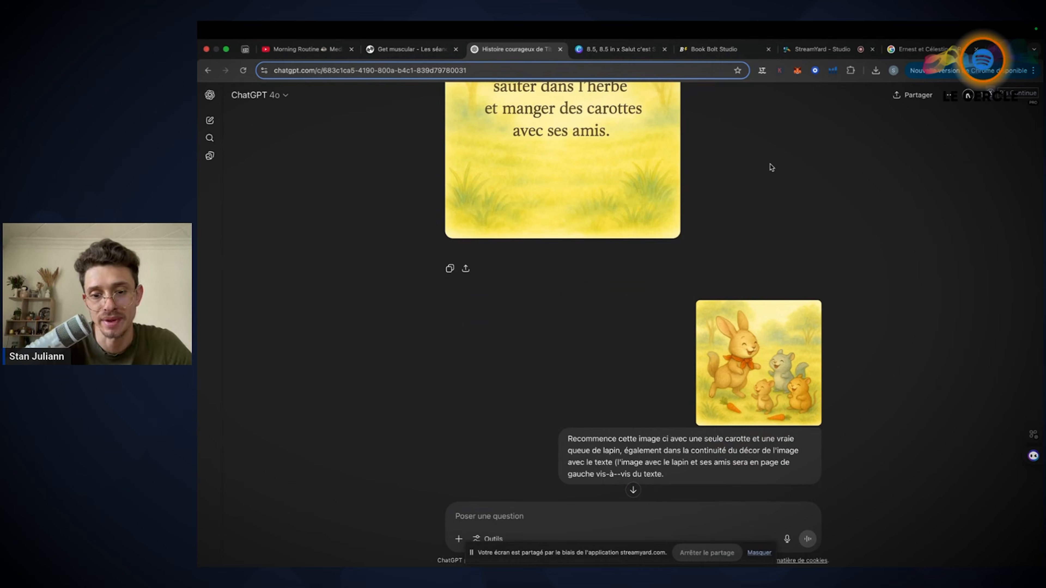
{"action": "scroll", "coordinate": [770, 167], "scroll_direction": "down", "scroll_amount": 10}
{"action": "scroll", "coordinate": [777, 389], "scroll_direction": "down", "scroll_amount": 15}
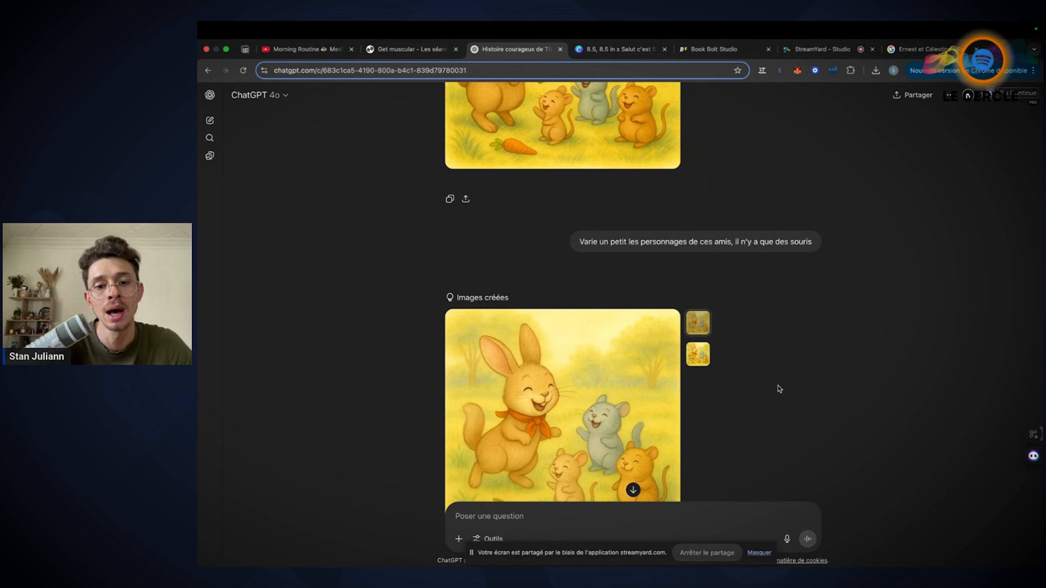
{"action": "scroll", "coordinate": [779, 389], "scroll_direction": "down", "scroll_amount": 15}
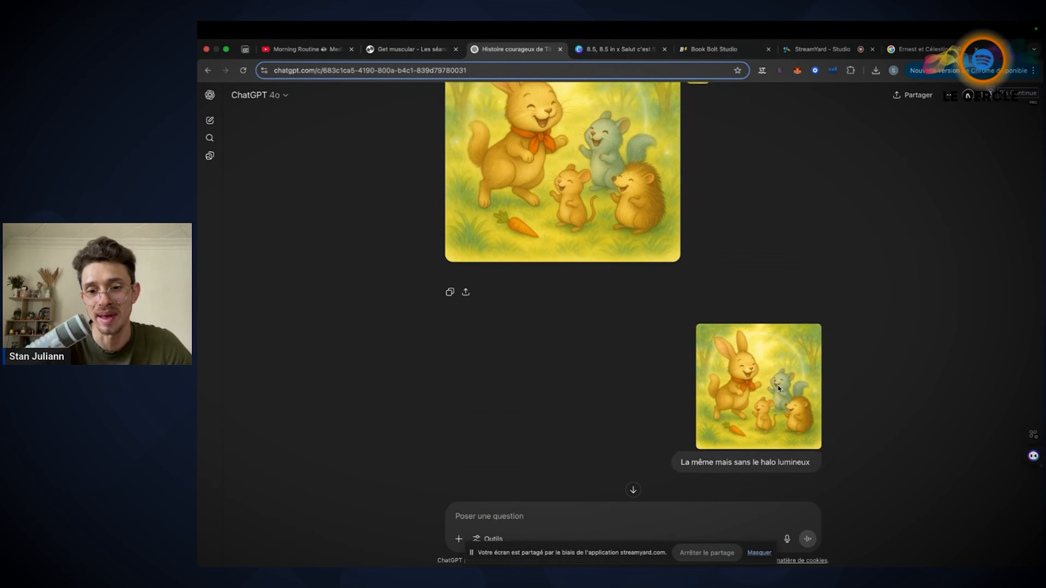
{"action": "scroll", "coordinate": [779, 389], "scroll_direction": "down", "scroll_amount": 15}
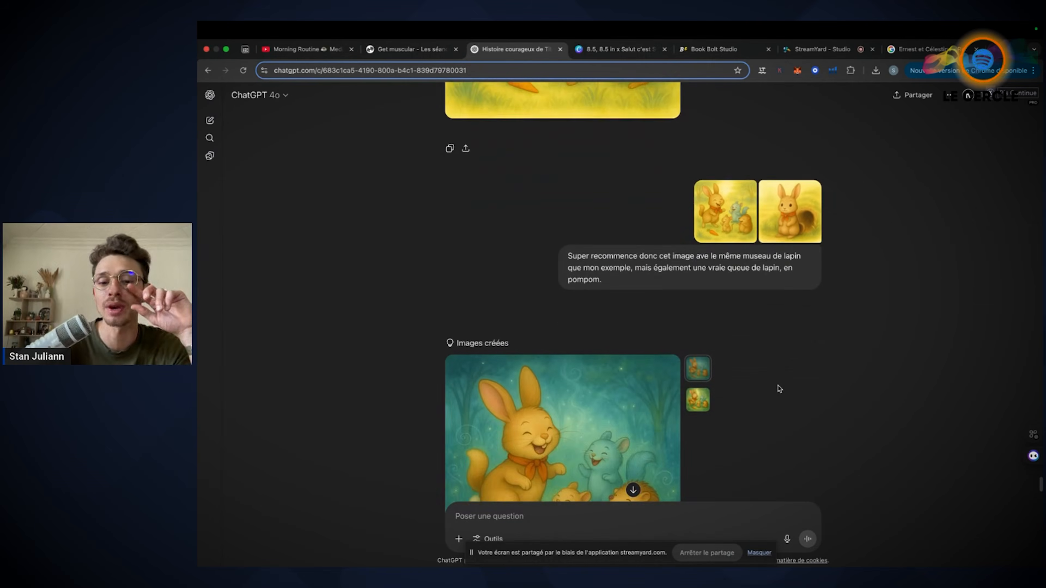
{"action": "scroll", "coordinate": [780, 390], "scroll_direction": "down", "scroll_amount": 10}
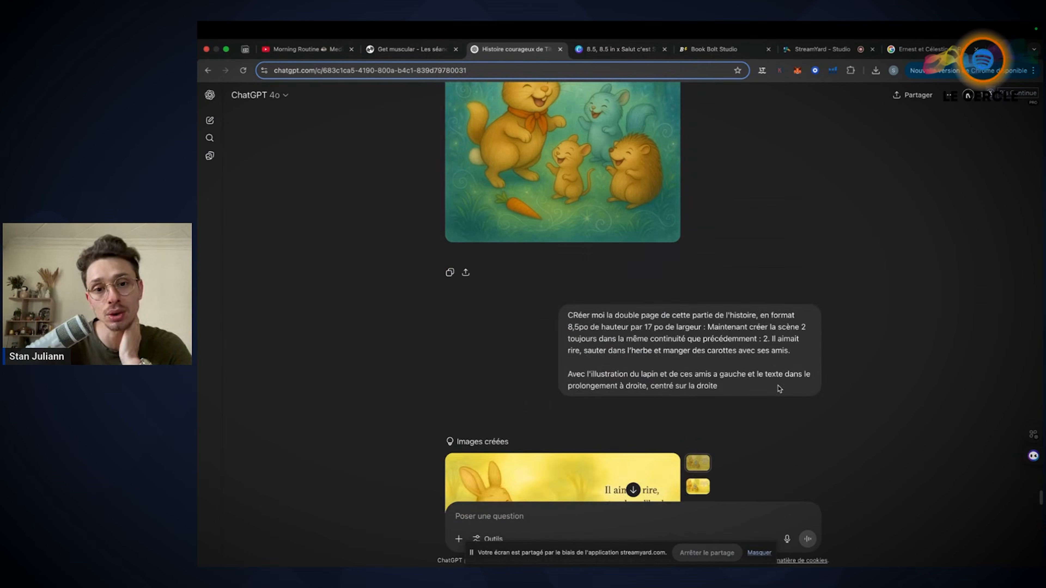
Look again at the blue-green image of the rabbit and his friends, then return to the Canva book's page grid
{"action": "scroll", "coordinate": [779, 389], "scroll_direction": "up", "scroll_amount": 3}
{"action": "scroll", "coordinate": [780, 390], "scroll_direction": "up", "scroll_amount": 5}
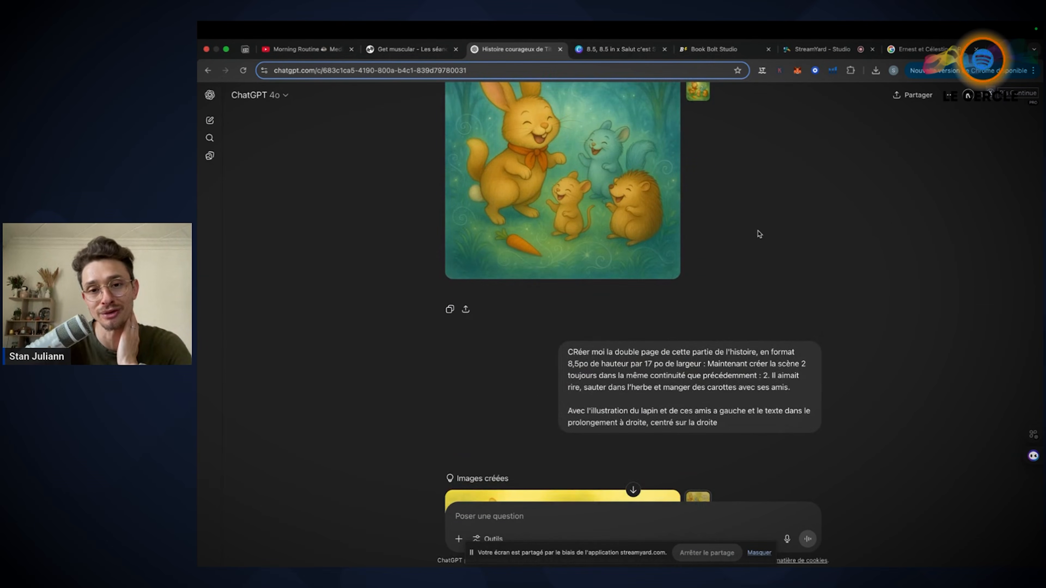
{"action": "scroll", "coordinate": [760, 234], "scroll_direction": "up", "scroll_amount": 2}
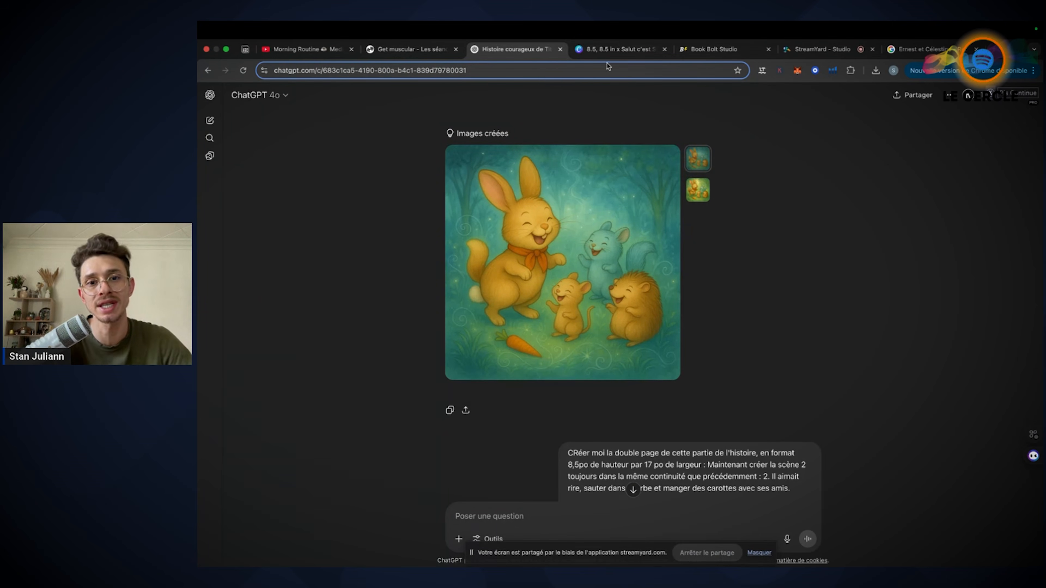
{"action": "left_click", "coordinate": [618, 49]}
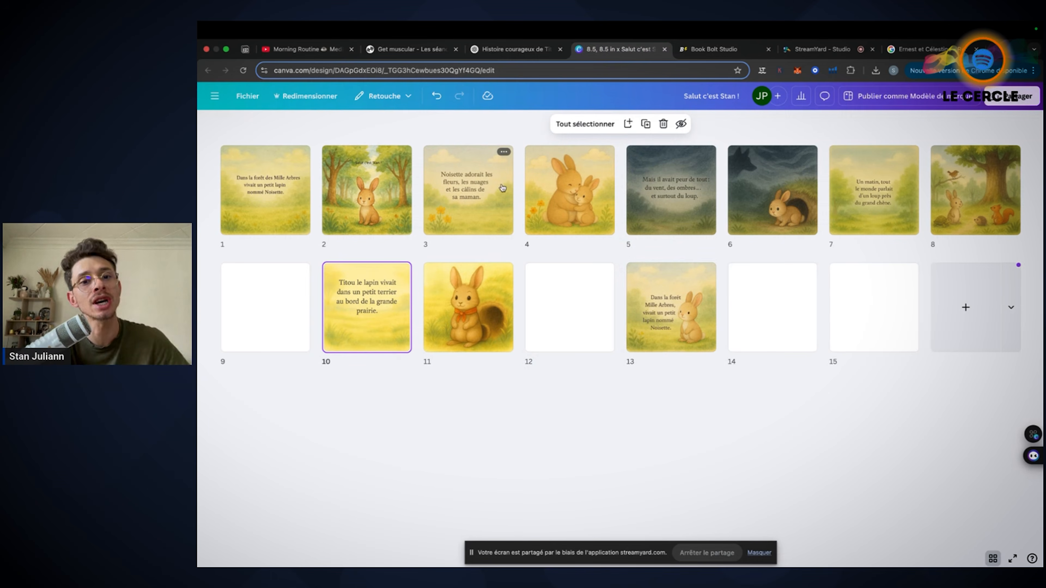
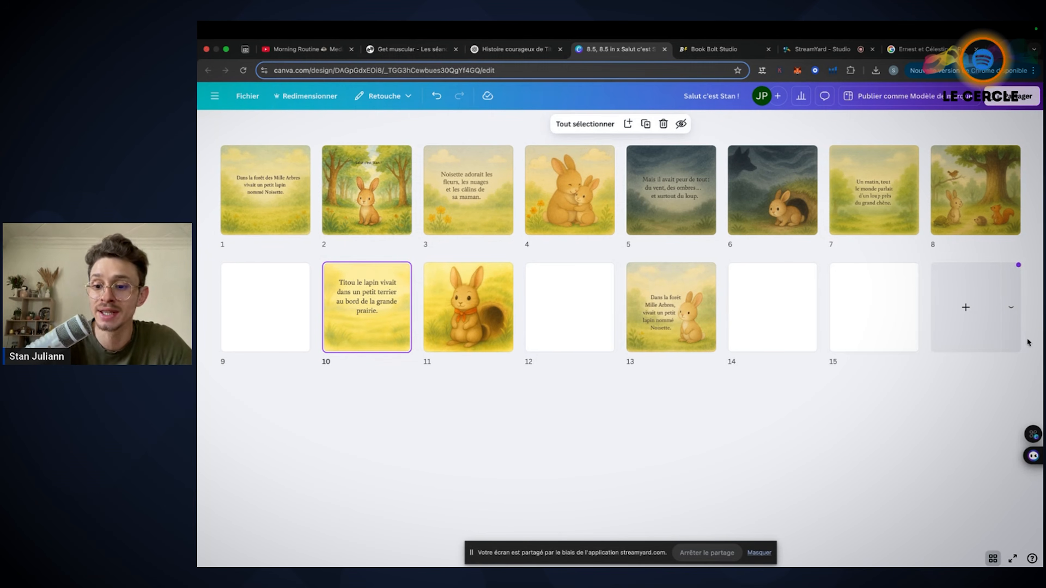
Leave the page grid and review the book's earlier pages at full size, back to the forest rabbit illustration on page 2
{"action": "left_click", "coordinate": [993, 558]}
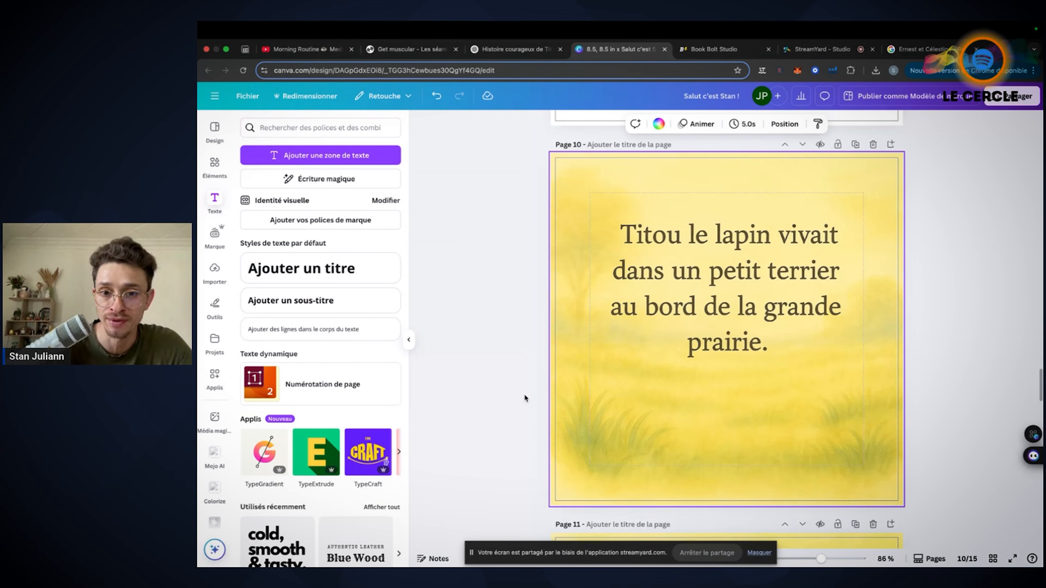
{"action": "scroll", "coordinate": [849, 335], "scroll_direction": "up", "scroll_amount": 20}
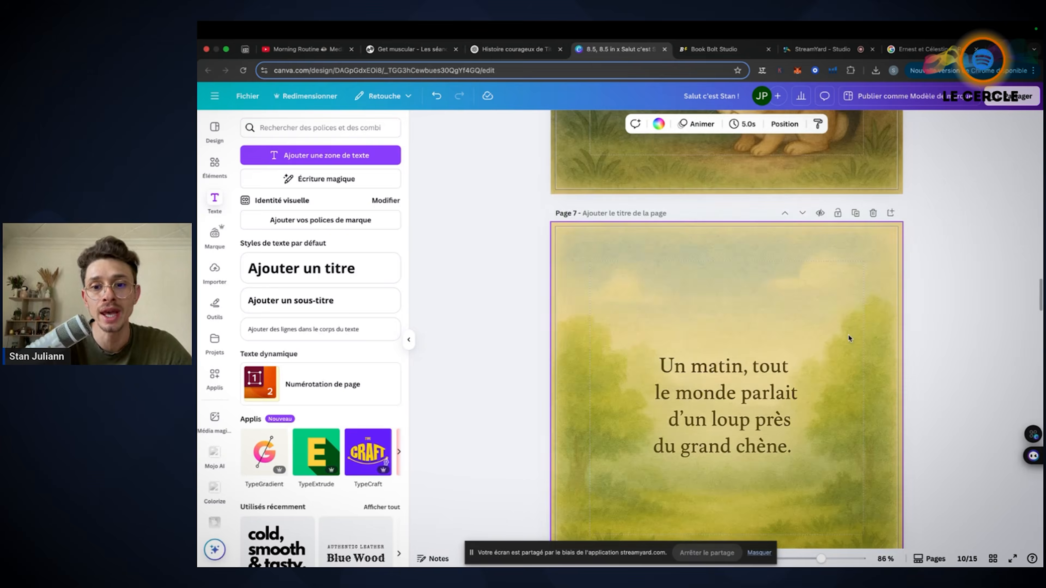
{"action": "scroll", "coordinate": [849, 338], "scroll_direction": "up", "scroll_amount": 20}
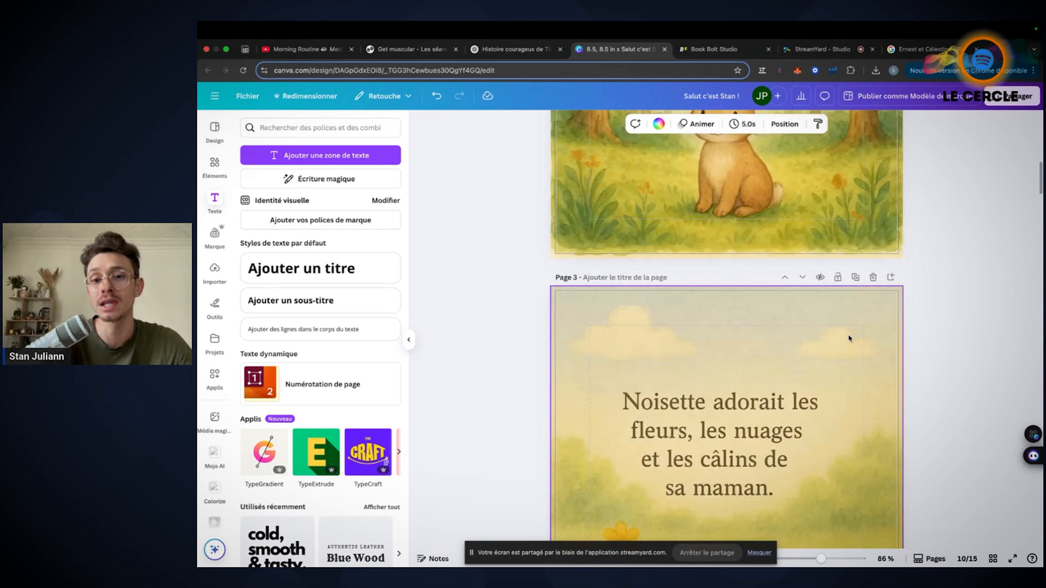
{"action": "scroll", "coordinate": [849, 338], "scroll_direction": "down", "scroll_amount": 5}
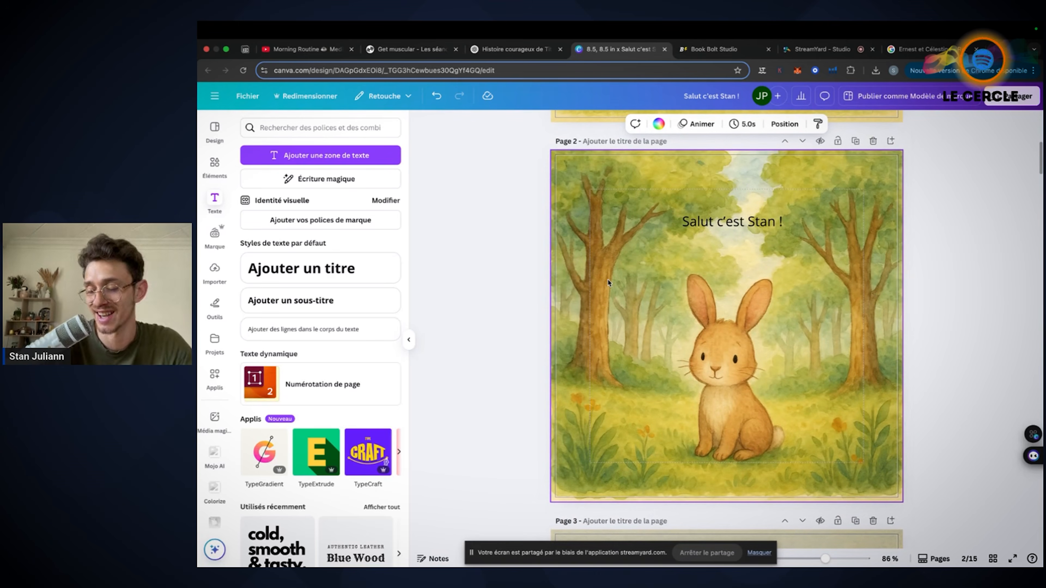